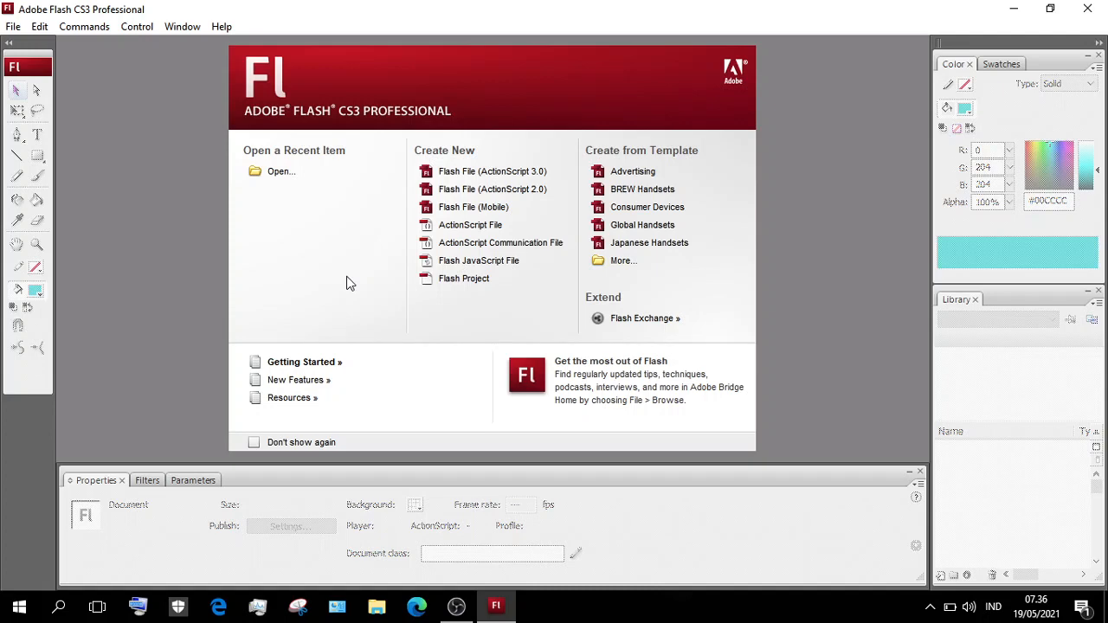
Create a Flash File (ActionScript 2.0) and draw a borderless cyan rectangle about 139 × 90 px near the stage's left edge
left_click(468, 191)
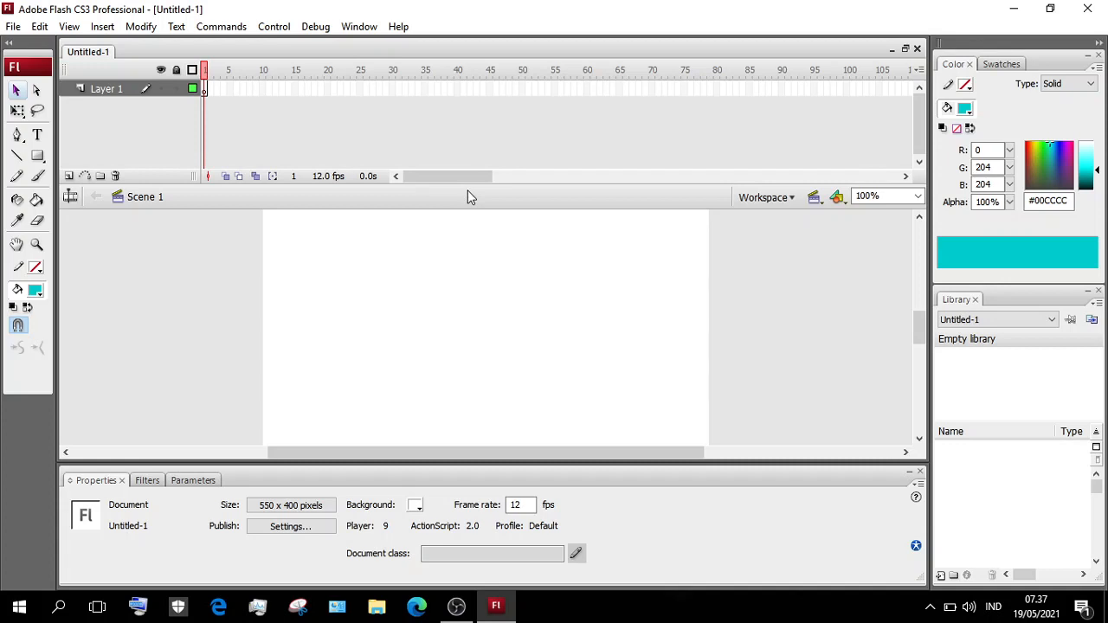
left_click(45, 164)
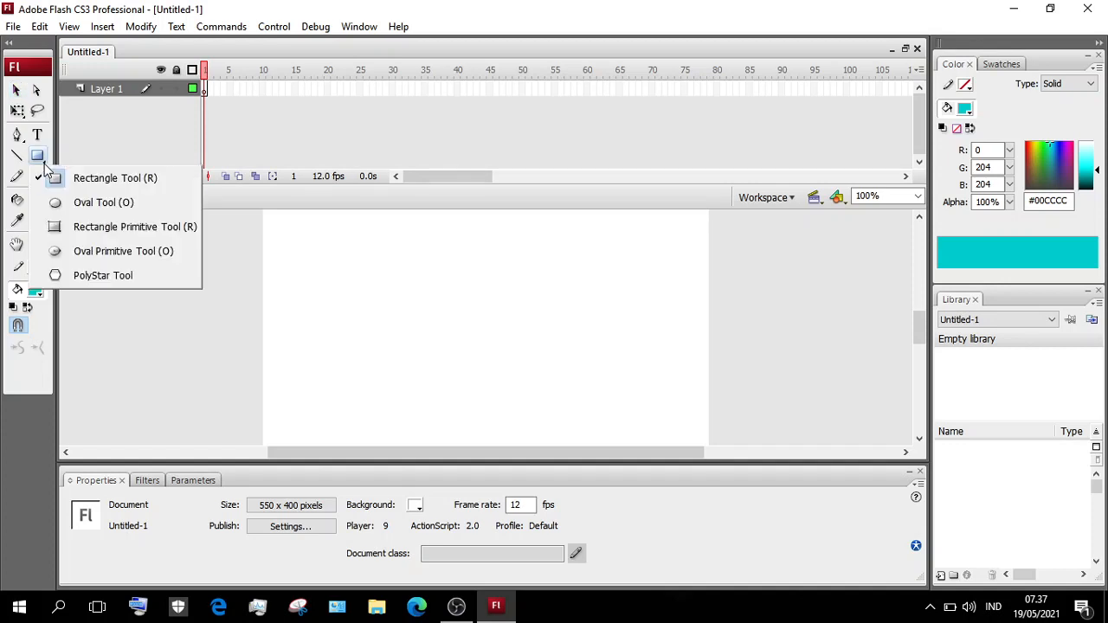
left_click(75, 177)
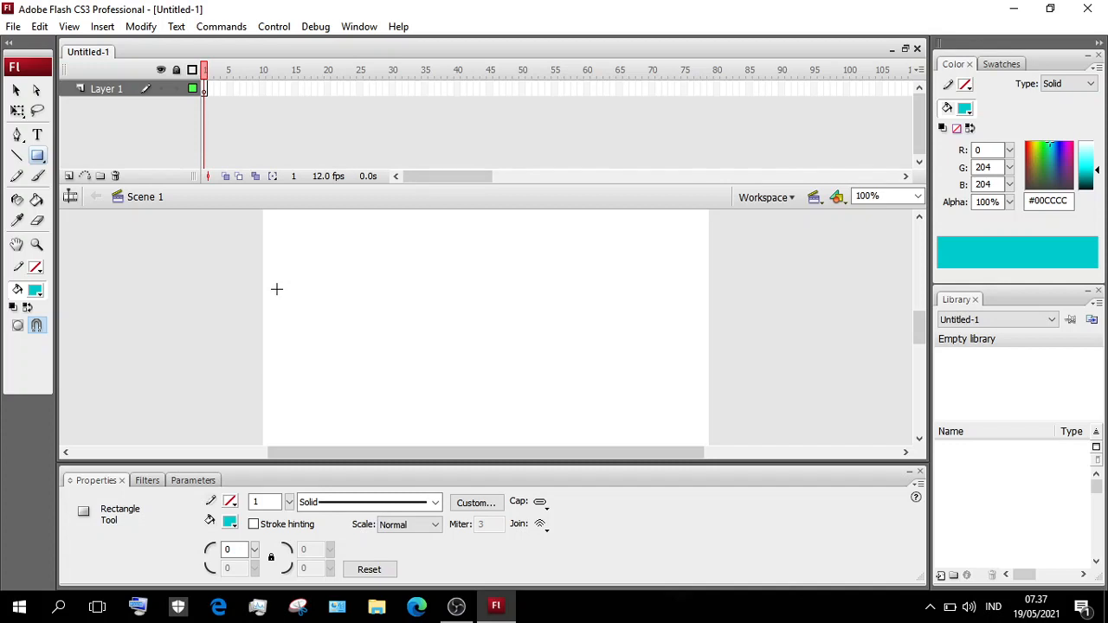
left_click_drag(277, 289, 389, 362)
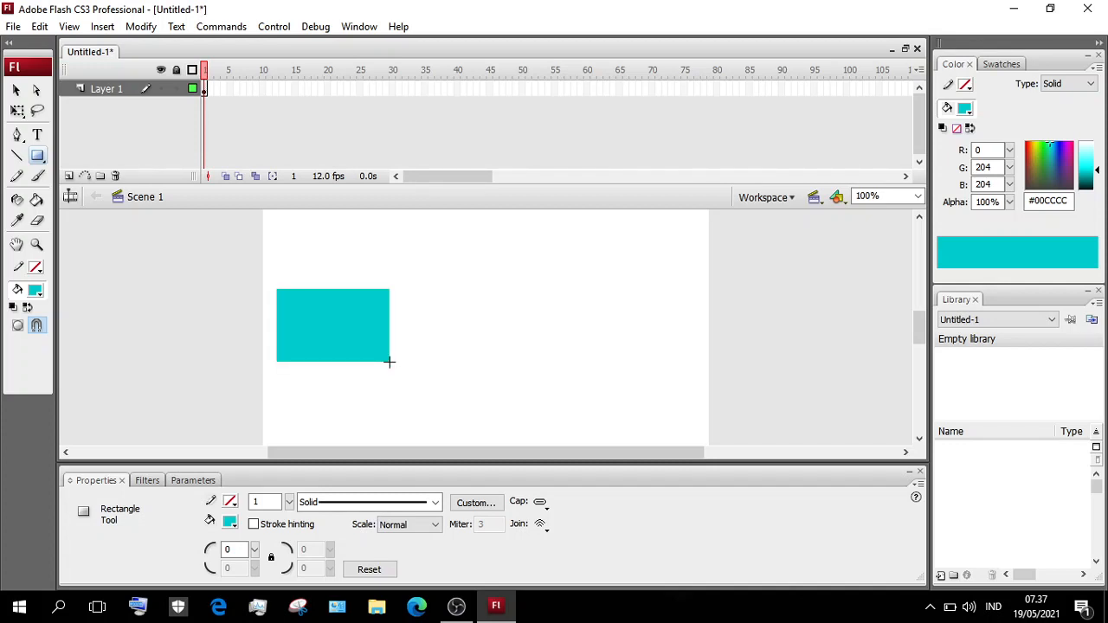
Convert the cyan rectangle into a Graphic symbol named kotak
left_click(16, 90)
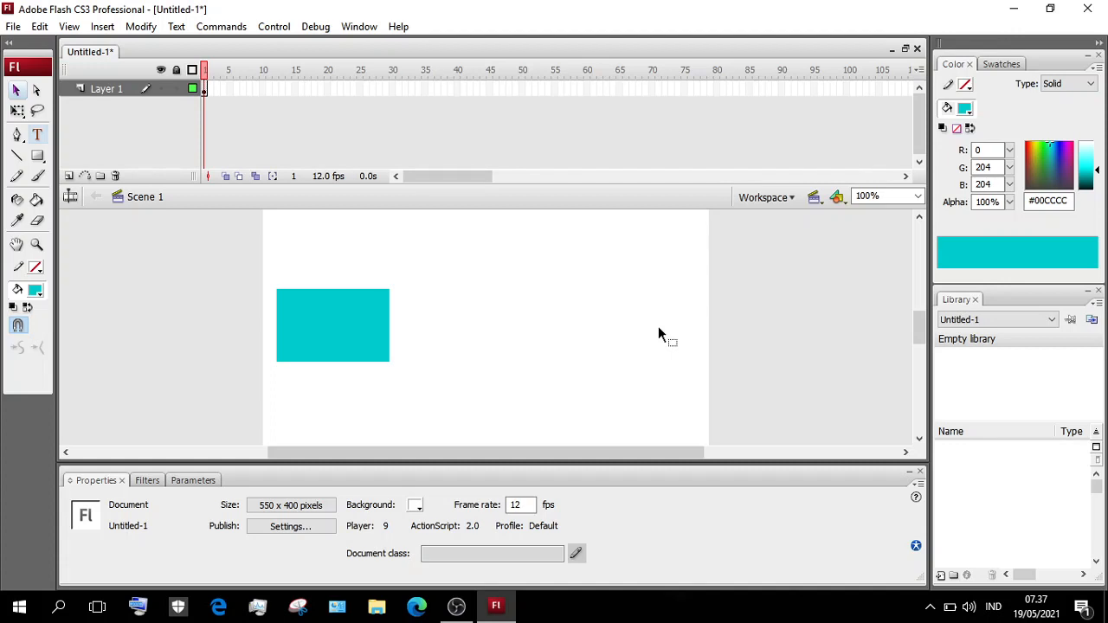
left_click(352, 327)
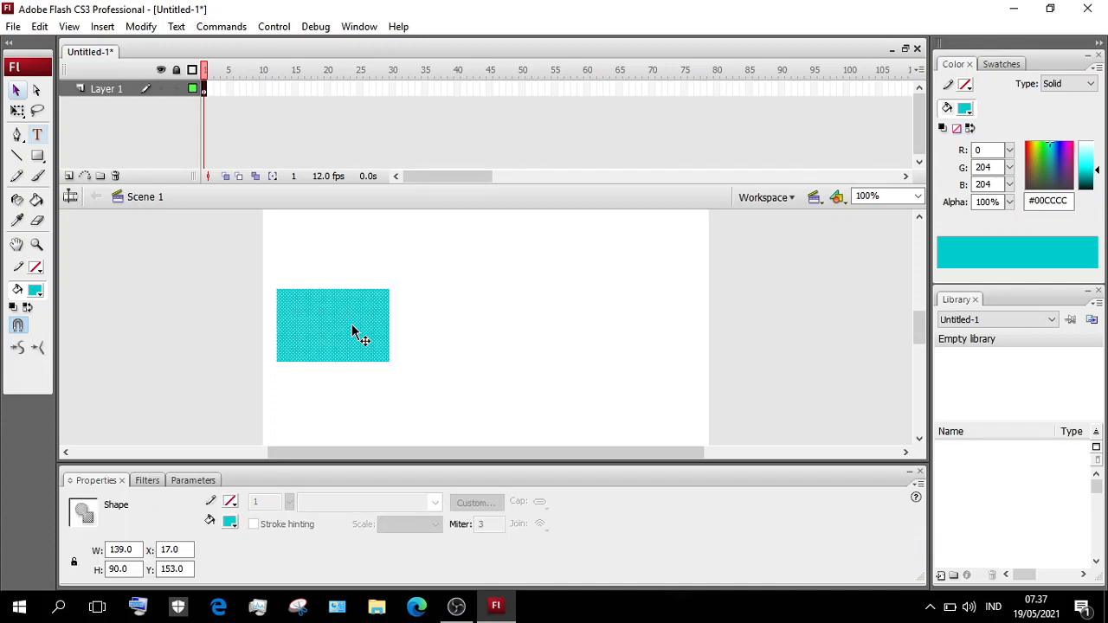
left_click(141, 26)
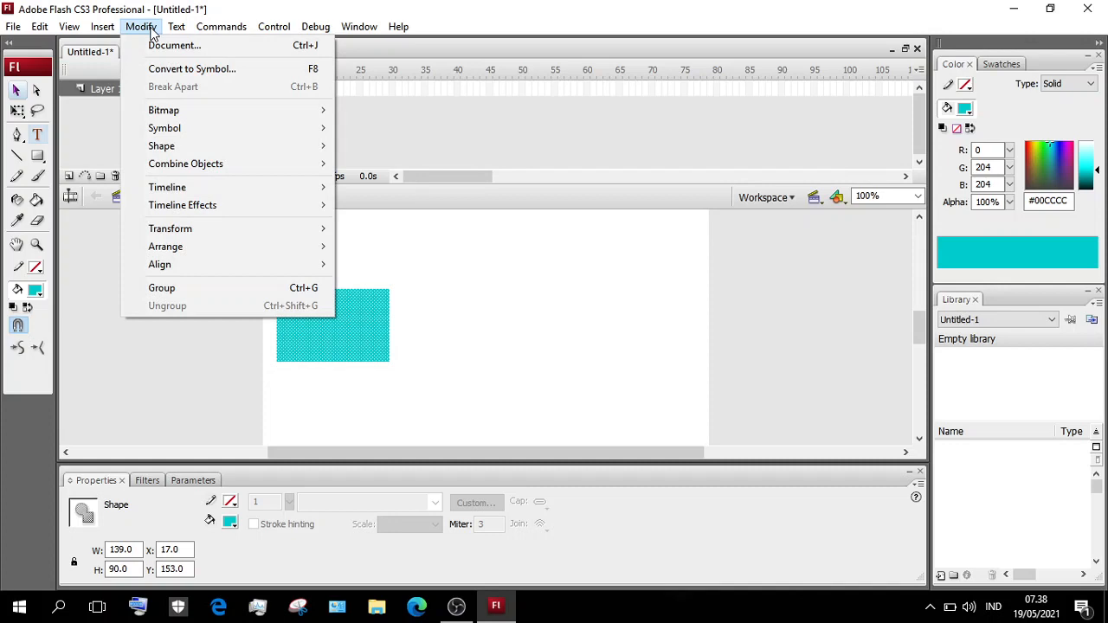
left_click(195, 68)
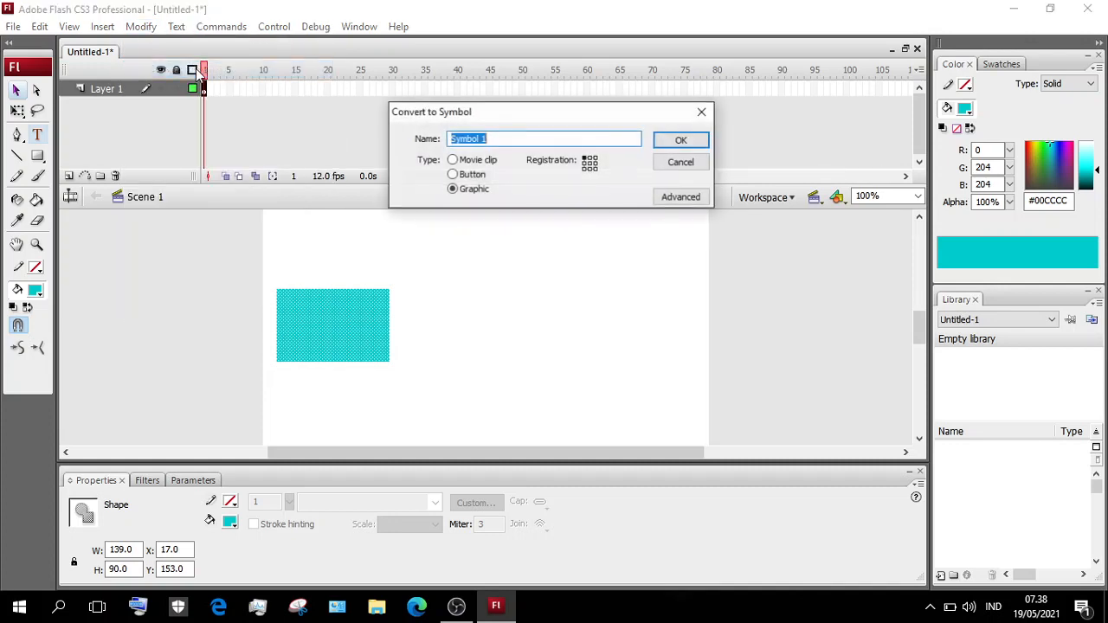
left_click(463, 193)
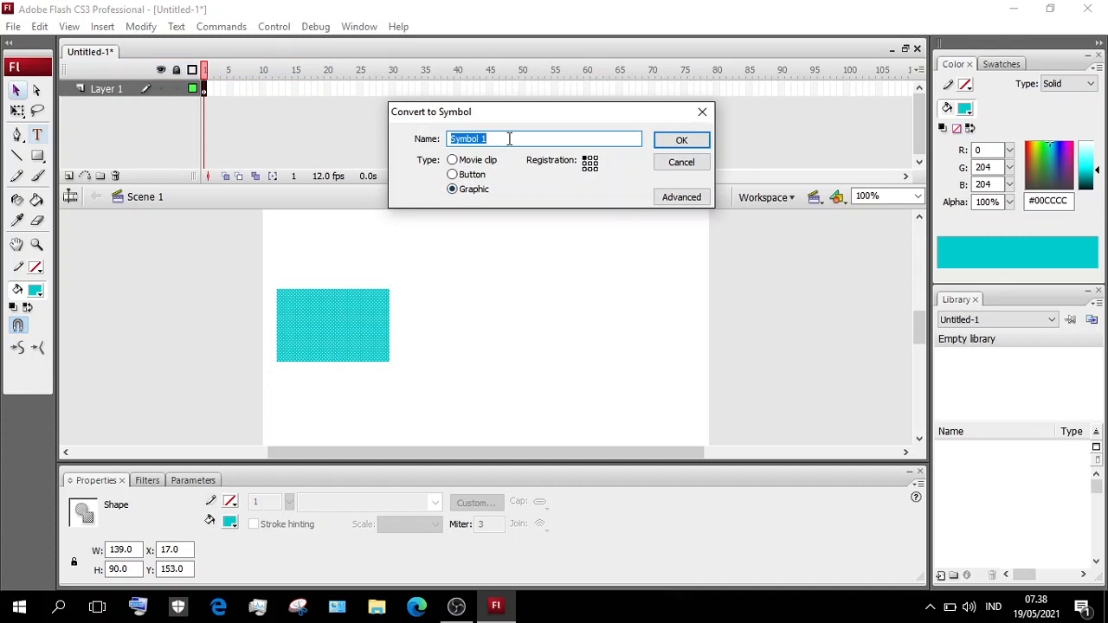
key("BackSpace")
type("kotak")
left_click(692, 149)
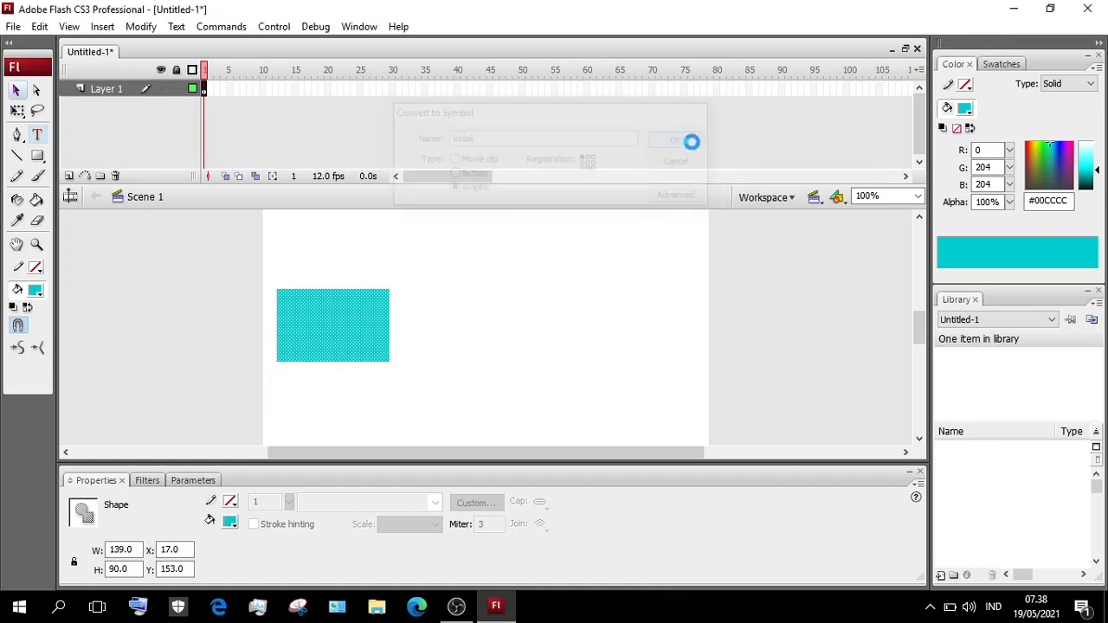
left_click(483, 343)
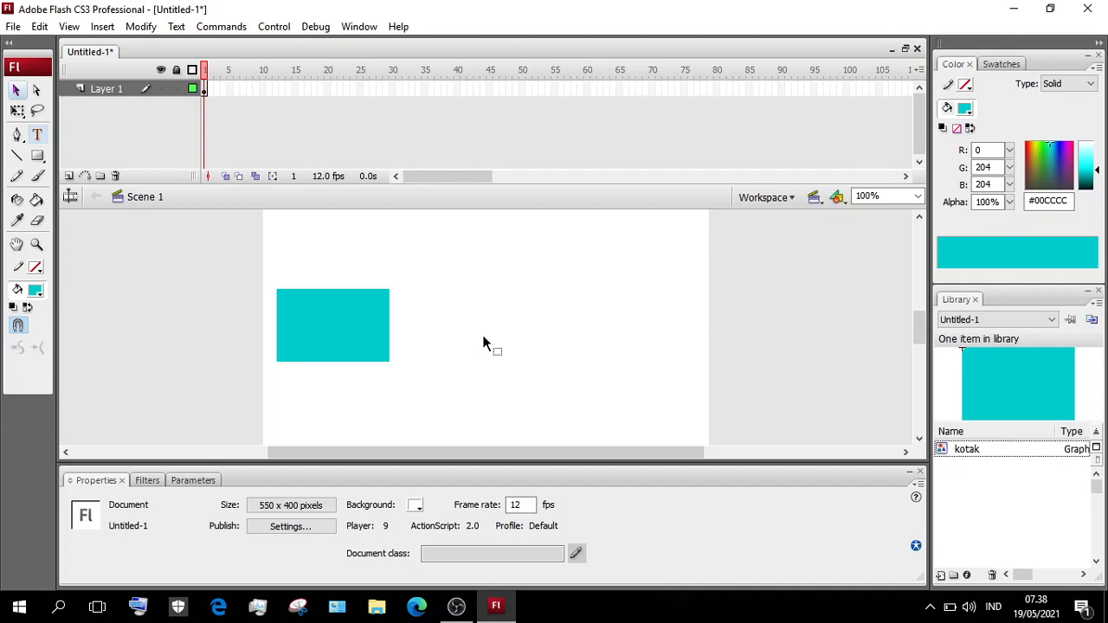
Extend Layer 1 by inserting a frame at frame 30
left_click(345, 345)
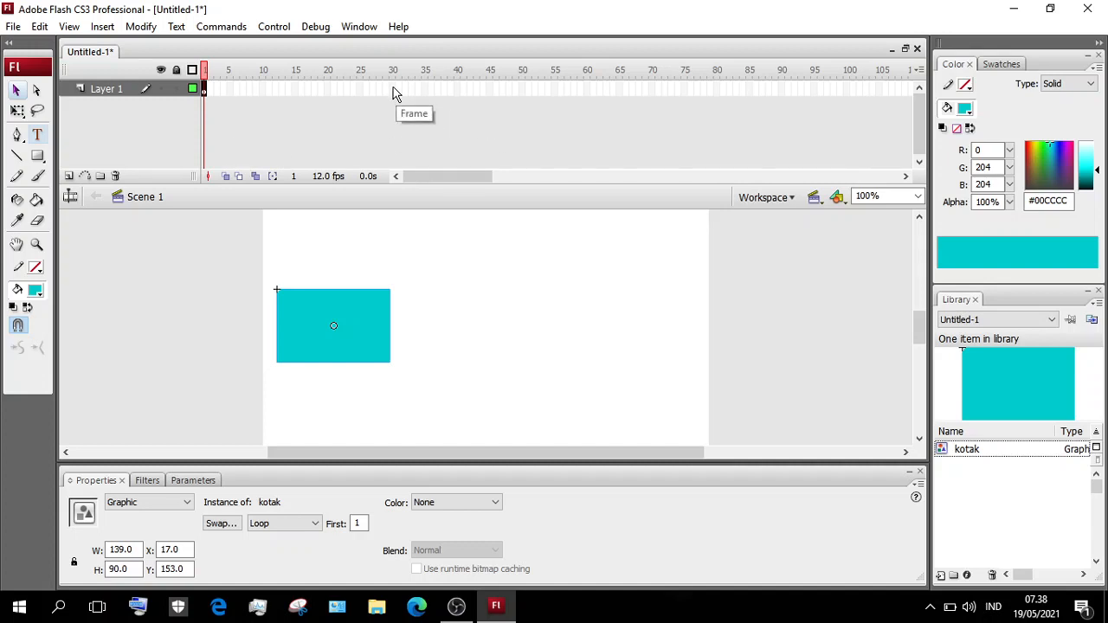
left_click(393, 90)
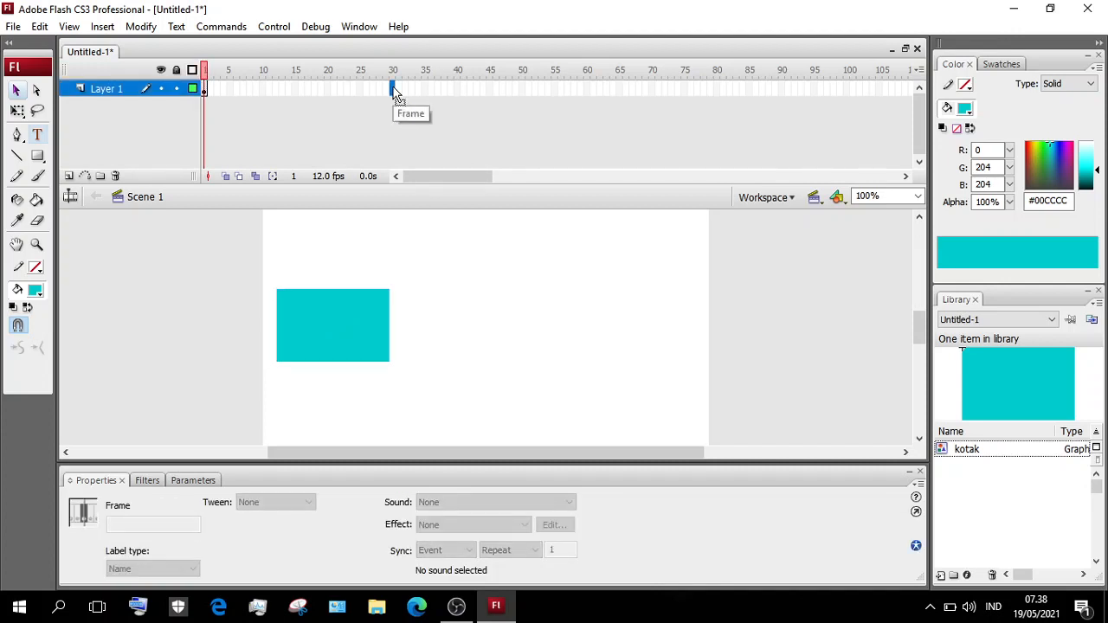
right_click(395, 95)
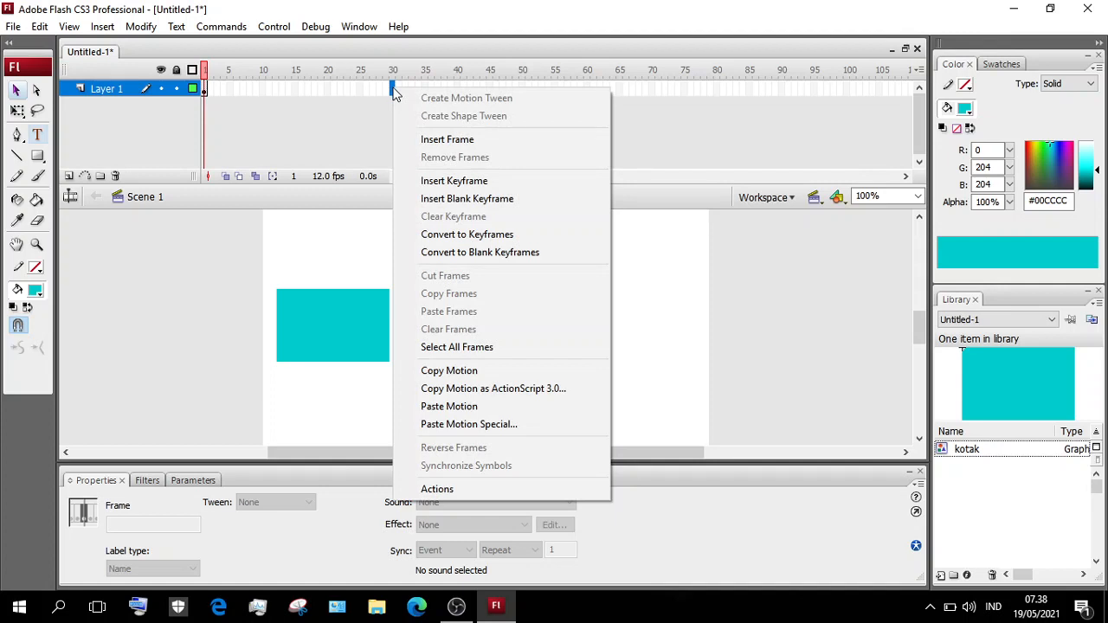
left_click(437, 140)
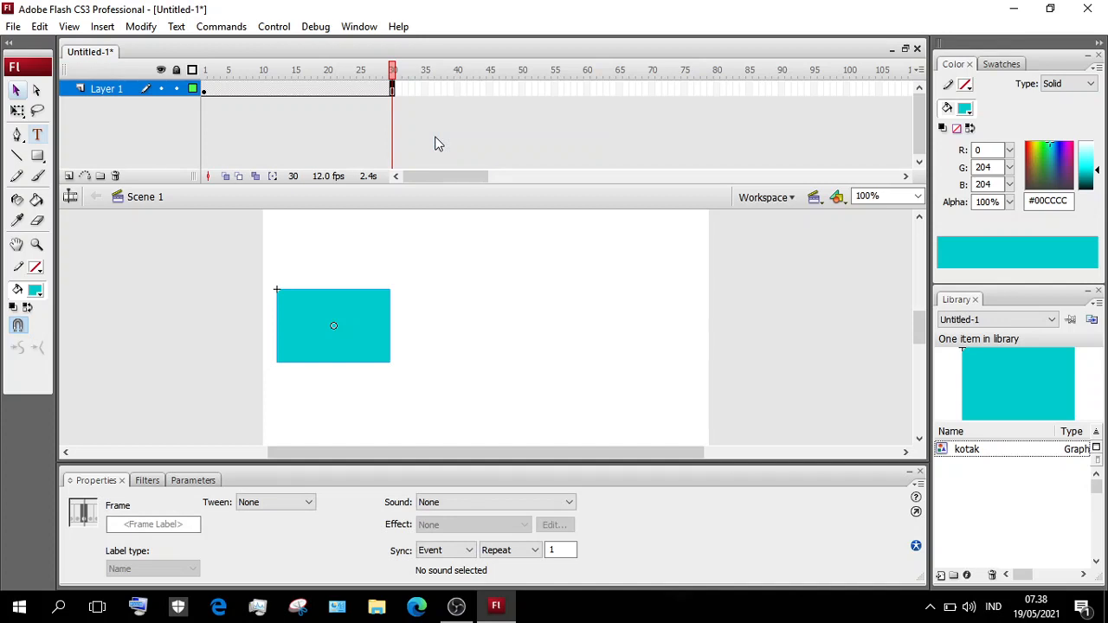
Create a motion tween on Layer 1 across frames 1 to 30, keeping the tween type at Motion
right_click(394, 92)
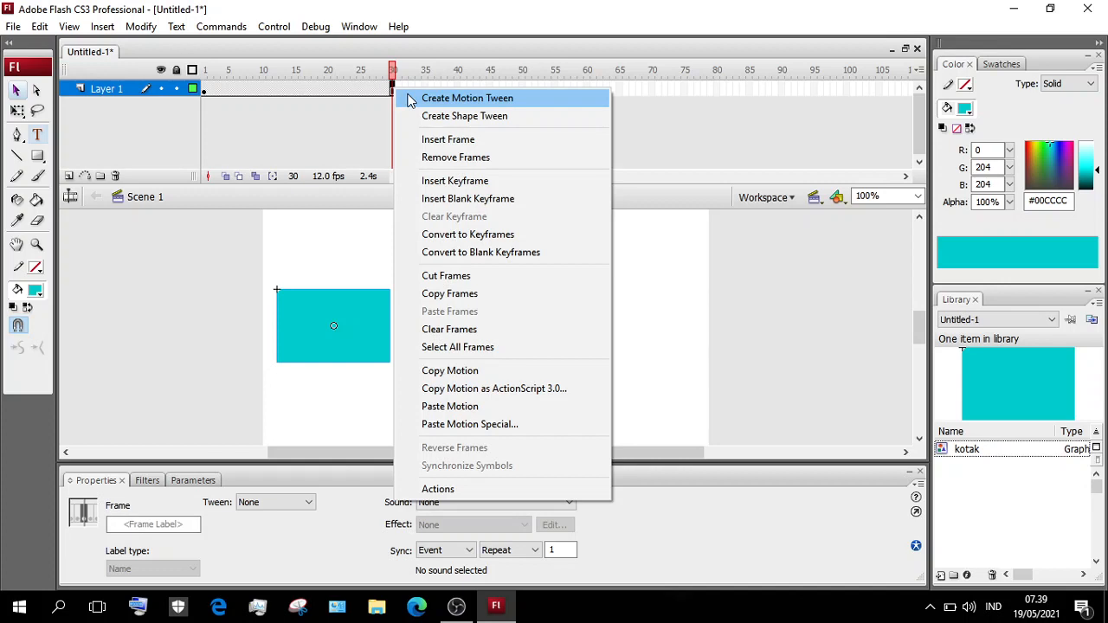
left_click(458, 97)
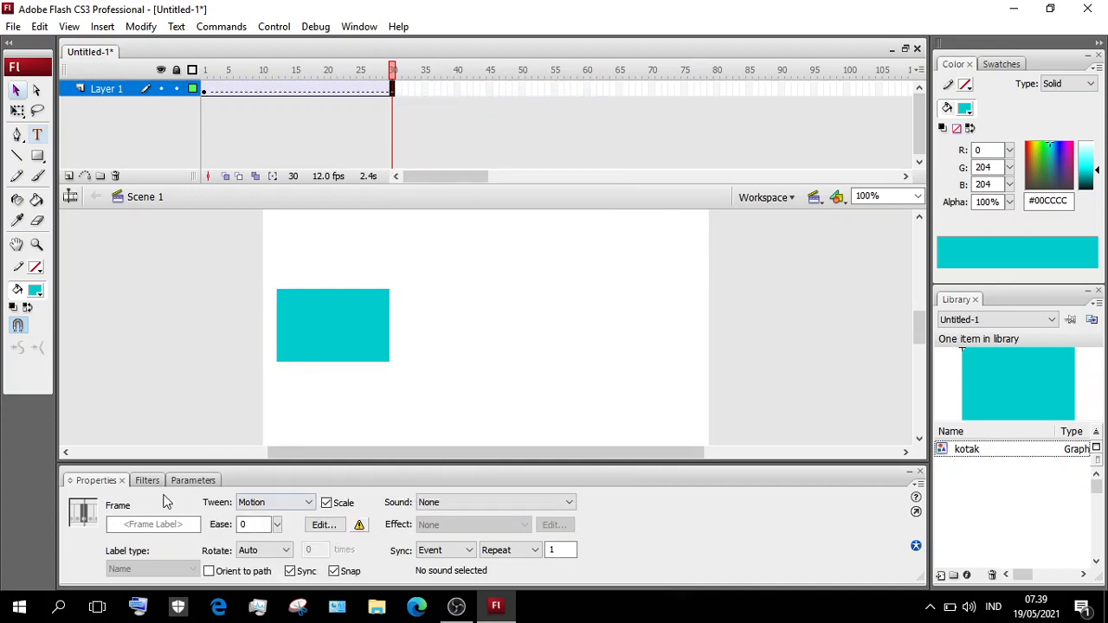
left_click(249, 504)
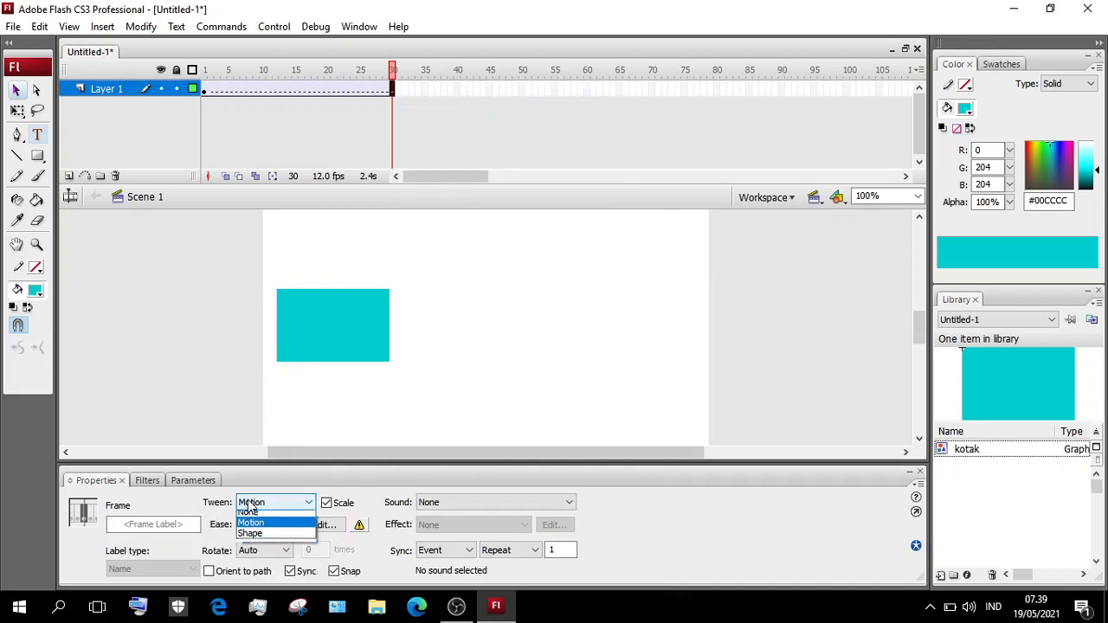
left_click(249, 503)
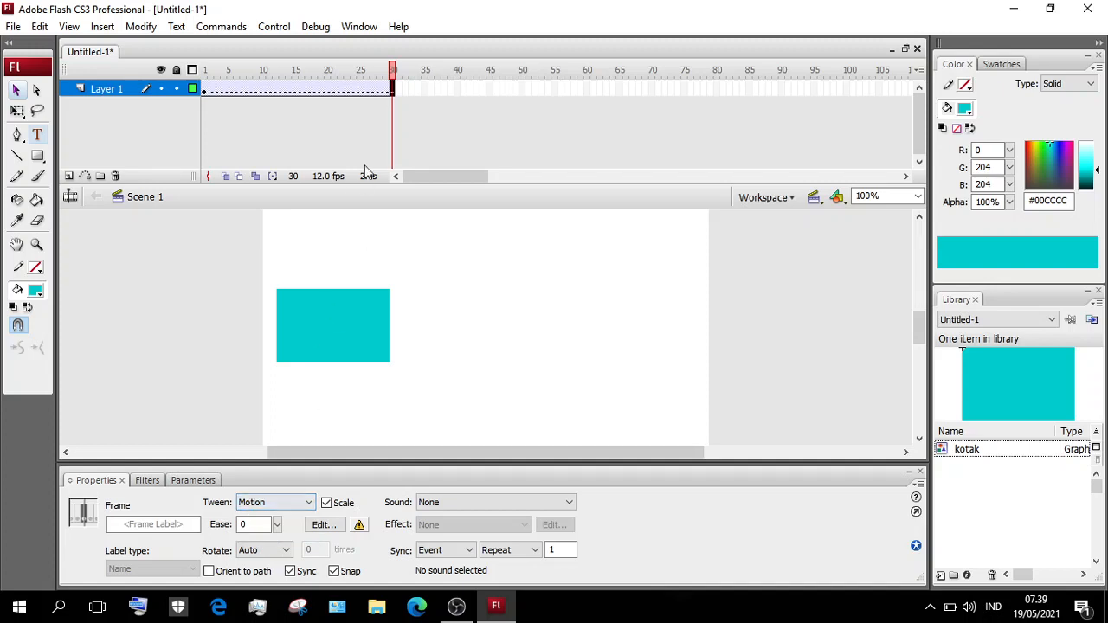
Insert a keyframe at frame 30 and move the kotak instance horizontally to the stage's right side, at about X 385
right_click(393, 96)
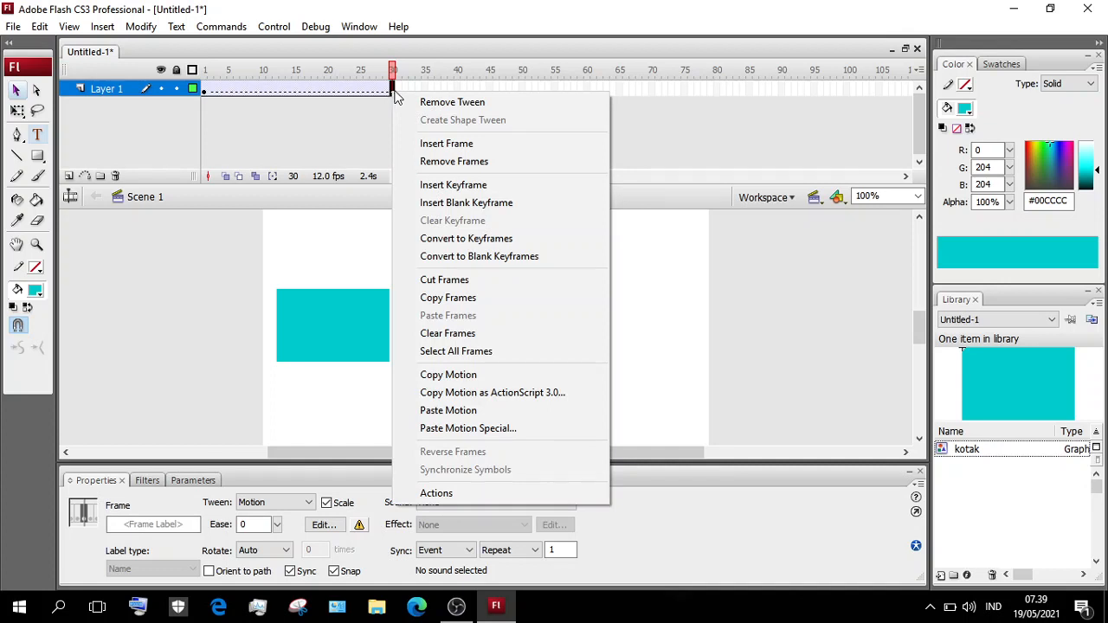
left_click(356, 266)
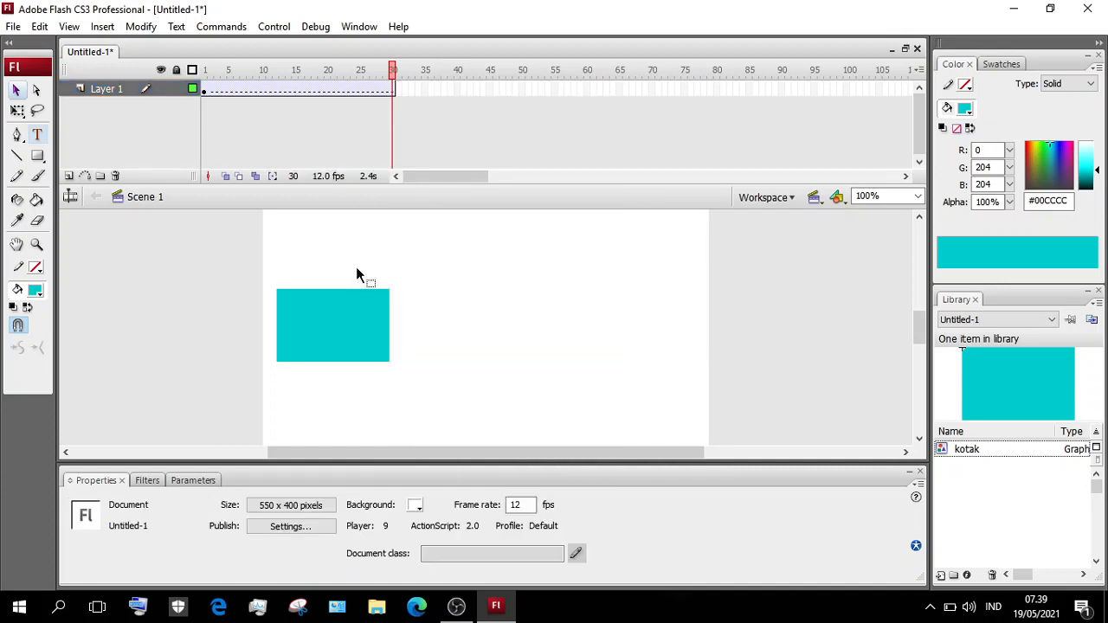
left_click(394, 92)
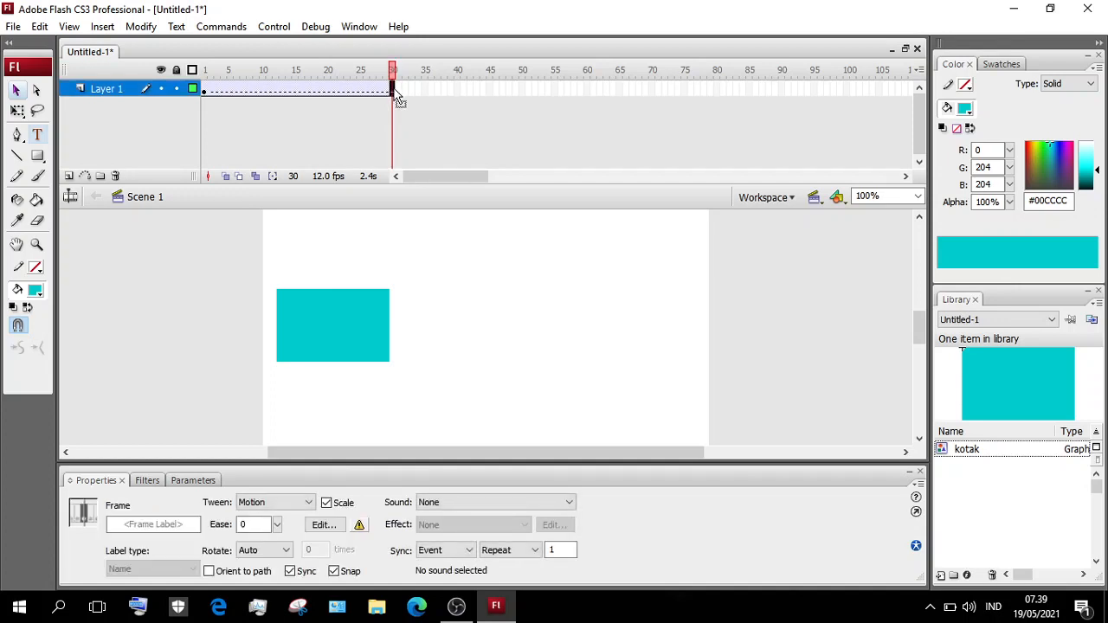
right_click(394, 92)
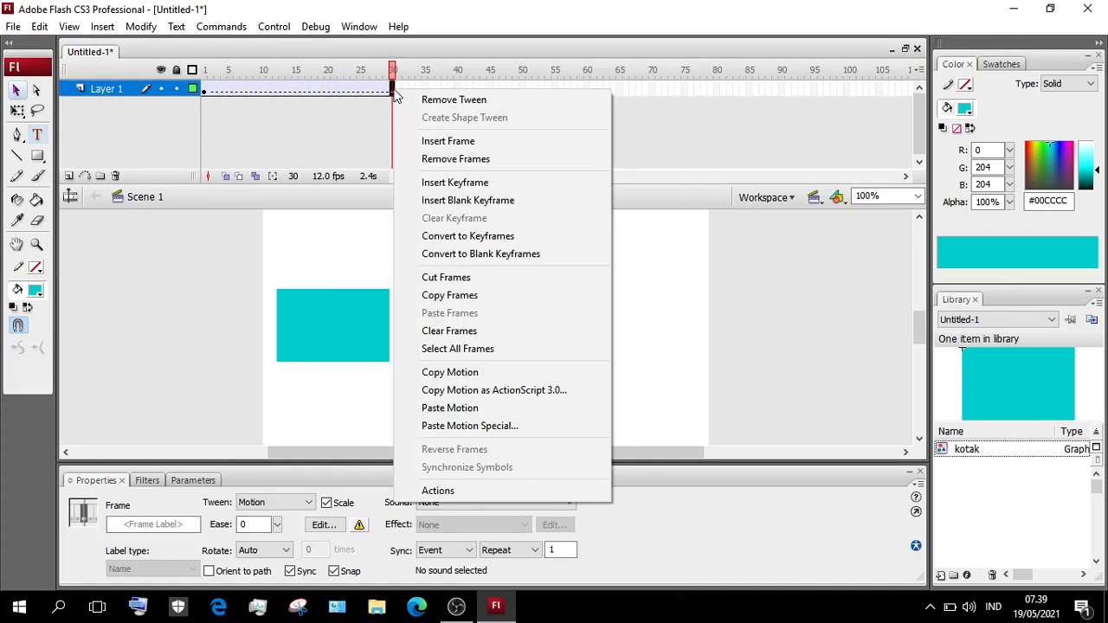
left_click(456, 183)
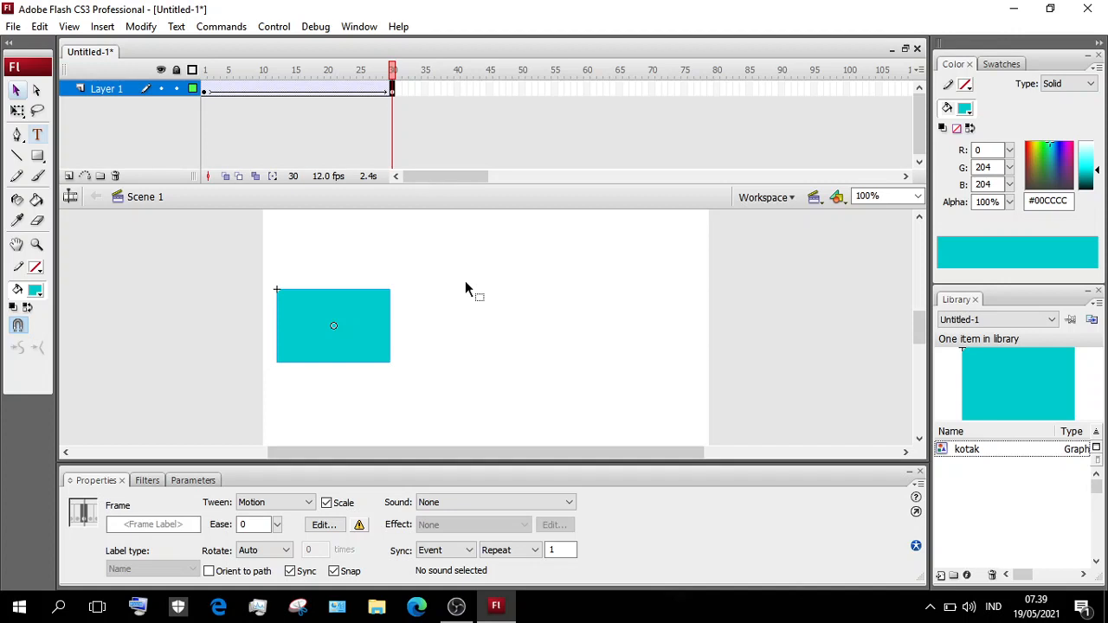
left_click(349, 316)
left_click_drag(350, 317, 648, 324)
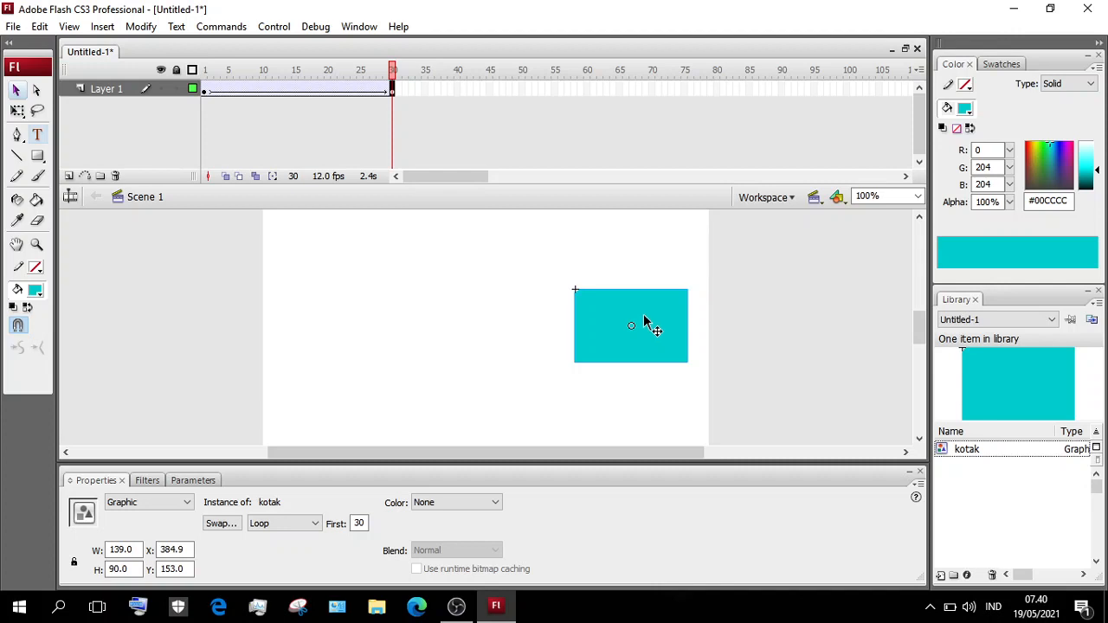
Scrub the tween back to frame 2, test the movie to preview the moving rectangle, and close the preview
left_click(394, 69)
left_click_drag(394, 69, 209, 106)
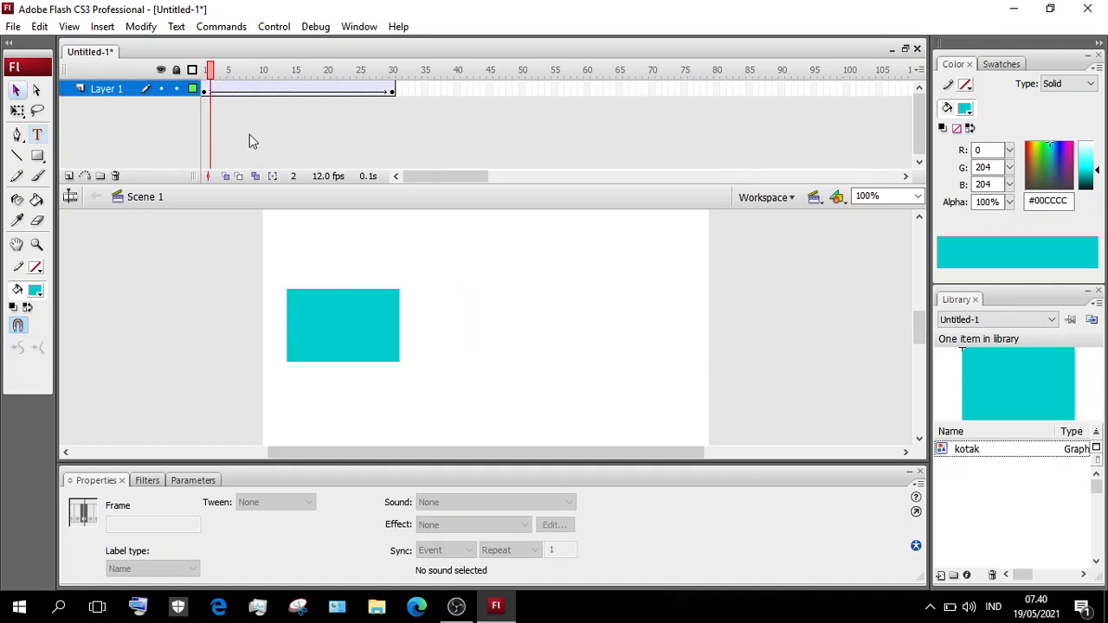
key("ctrl+Return")
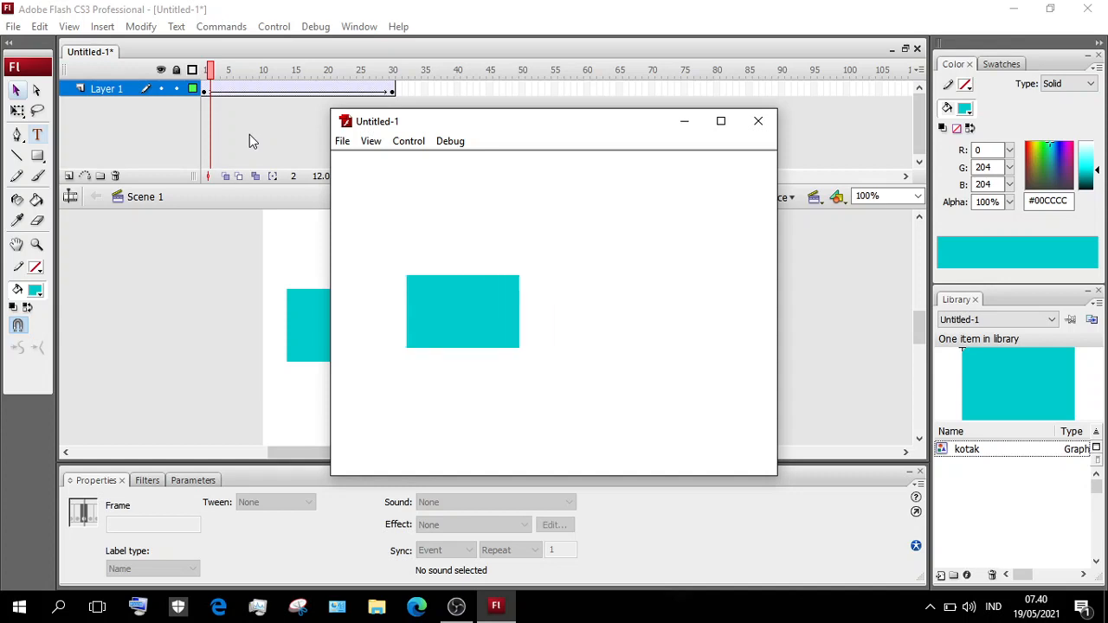
left_click(763, 130)
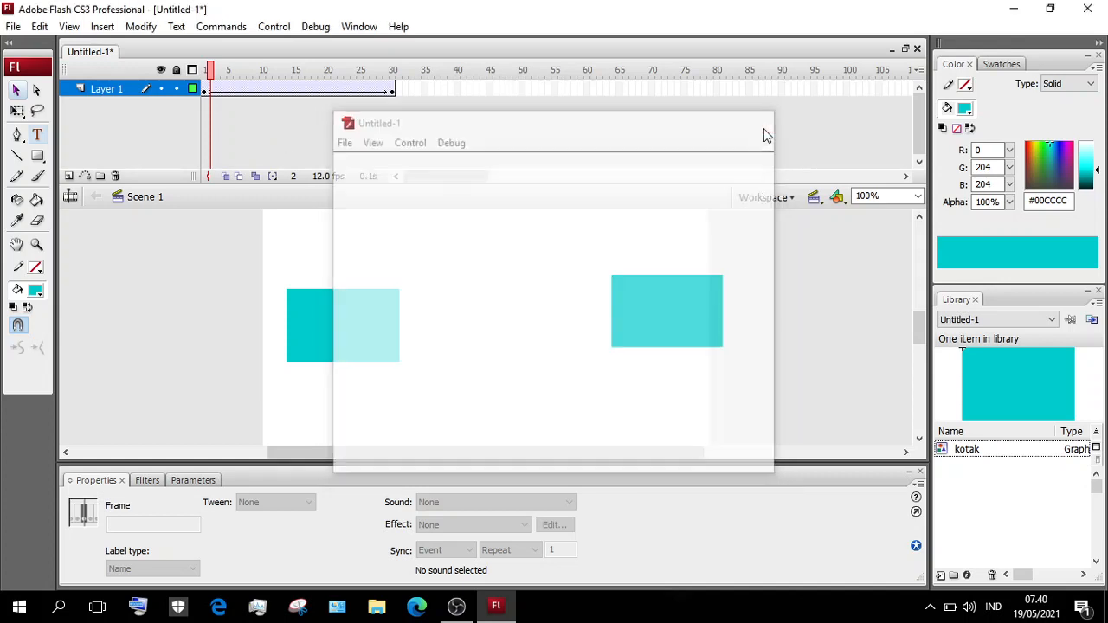
Create a second new document of type Flash File (ActionScript 2.0)
left_click(13, 27)
left_click(13, 27)
left_click(13, 28)
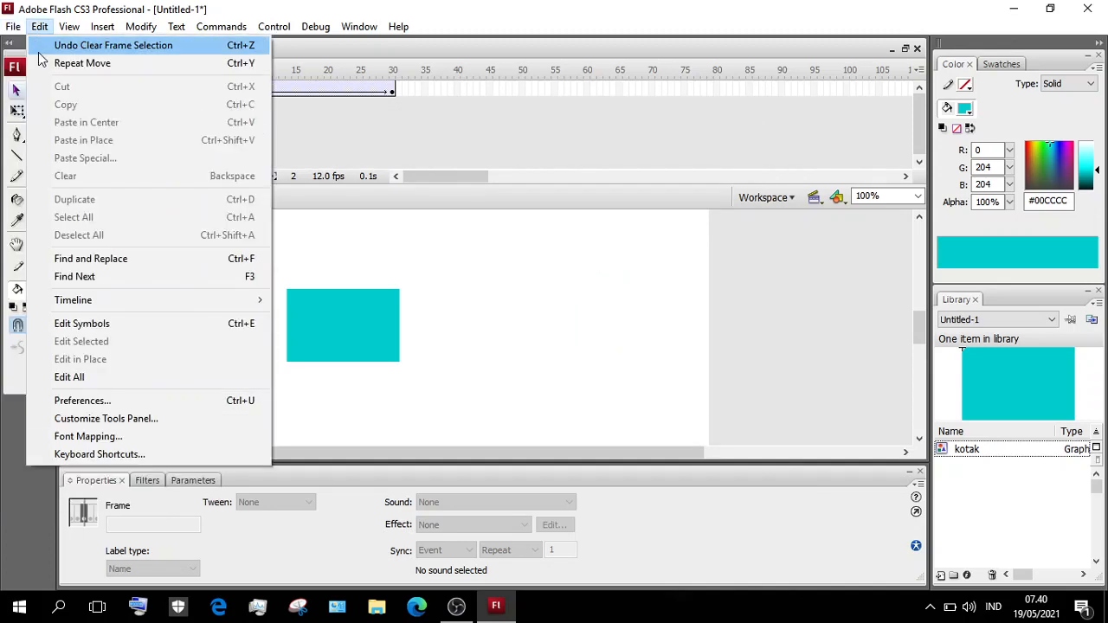
left_click(34, 46)
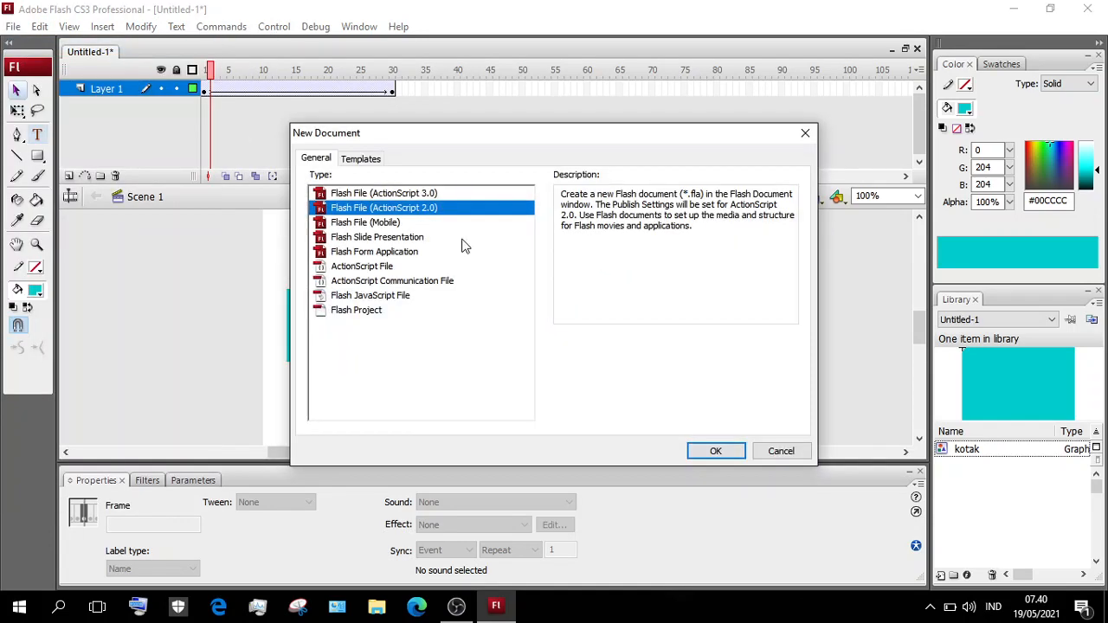
left_click(713, 450)
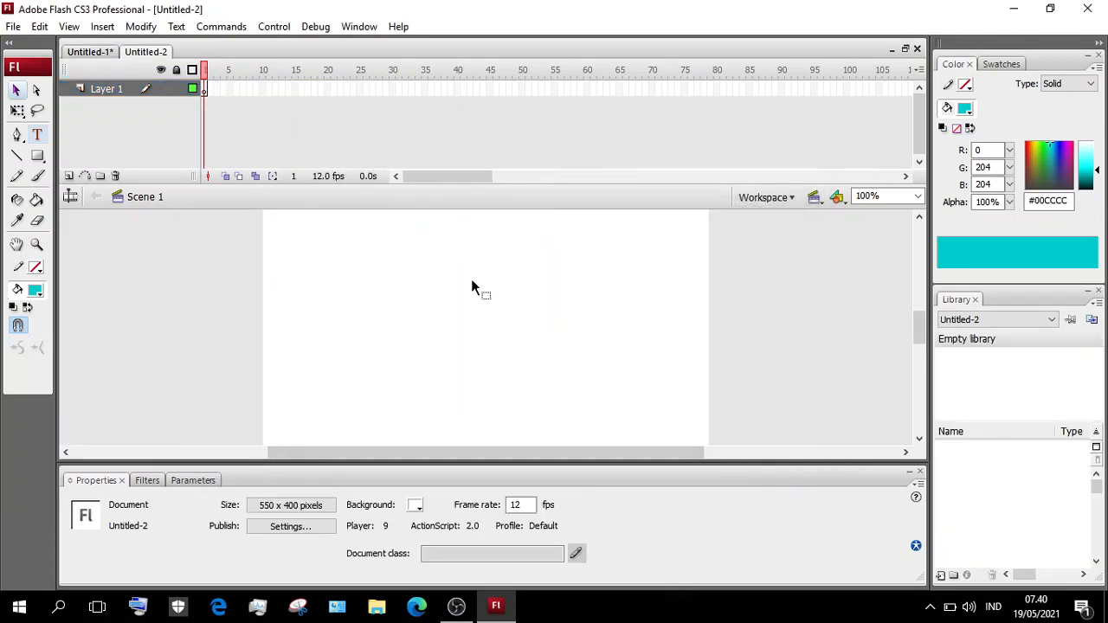
Draw a borderless cyan rectangle about 179 × 122 px on the left side of the stage and select its fill
left_click(37, 156)
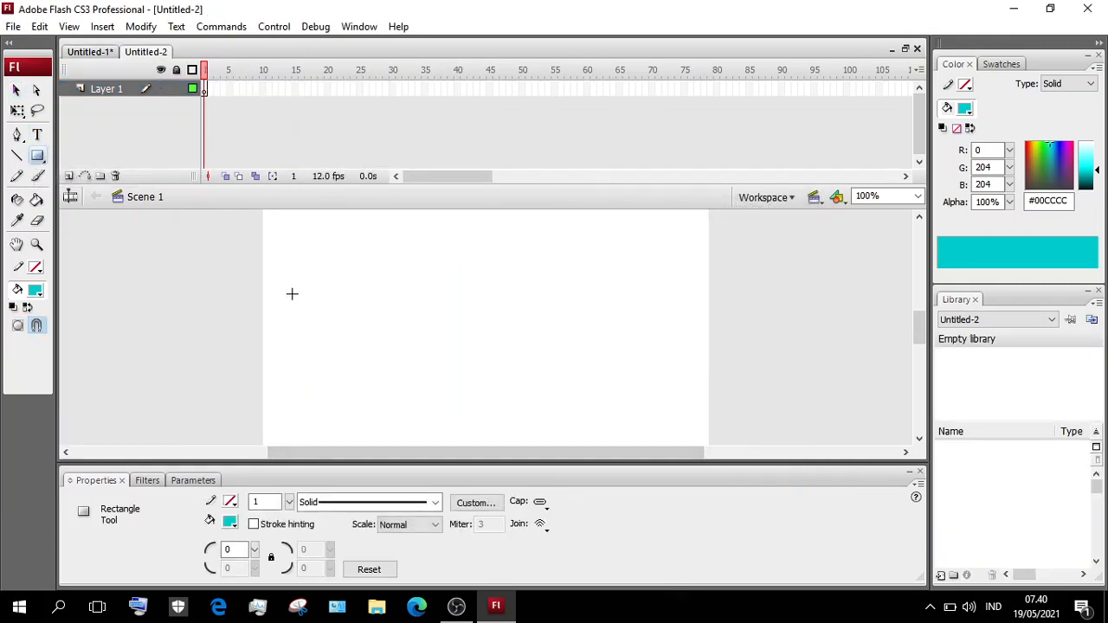
left_click_drag(280, 278, 425, 378)
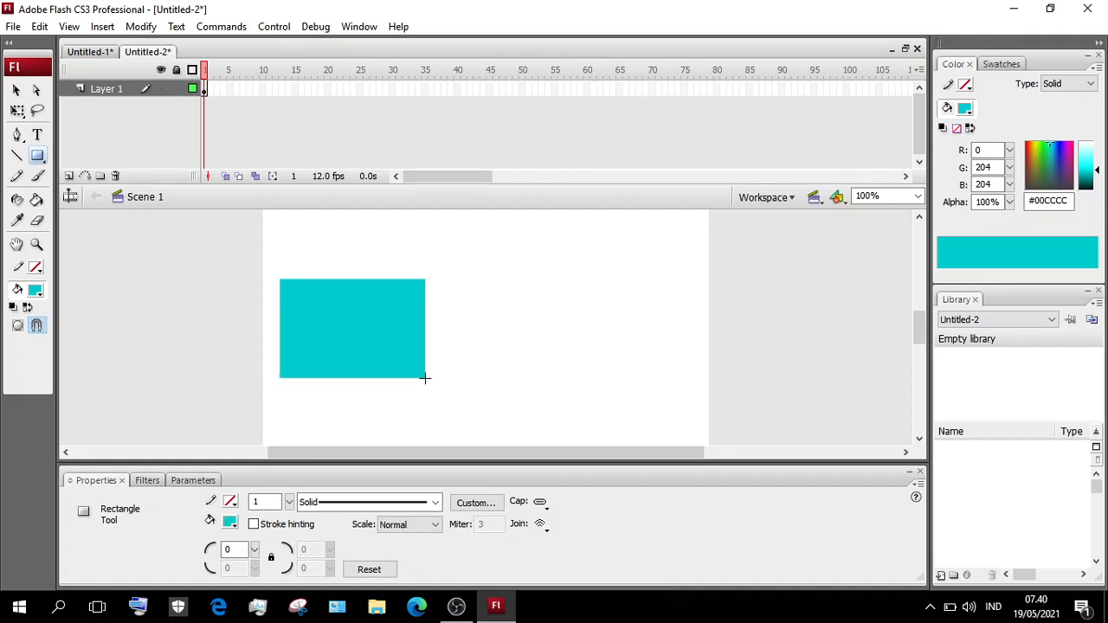
left_click(19, 93)
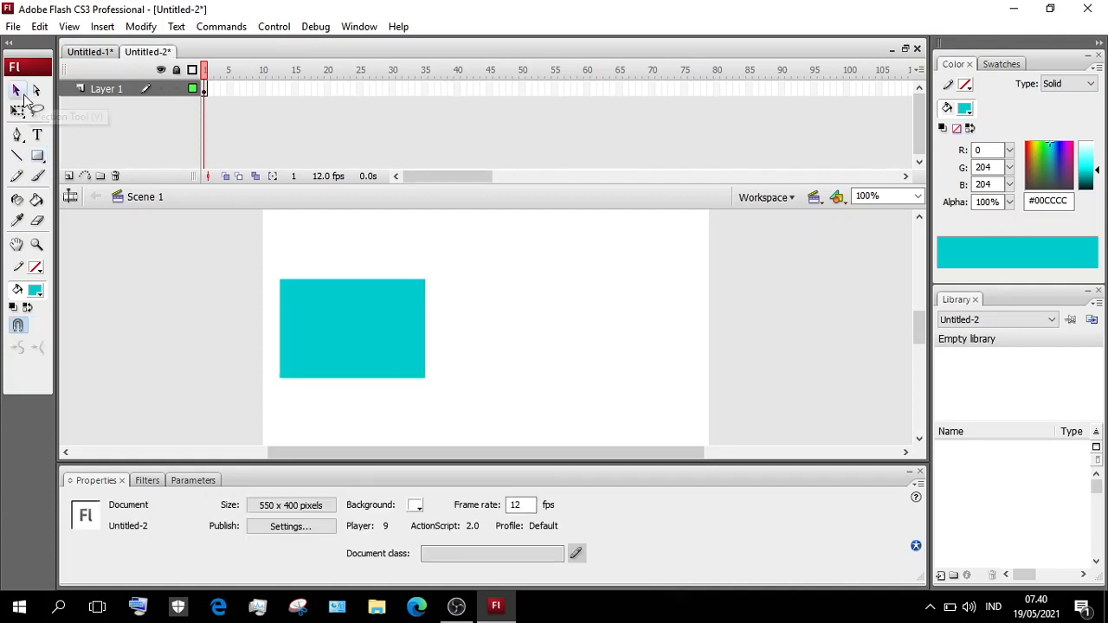
left_click(345, 364)
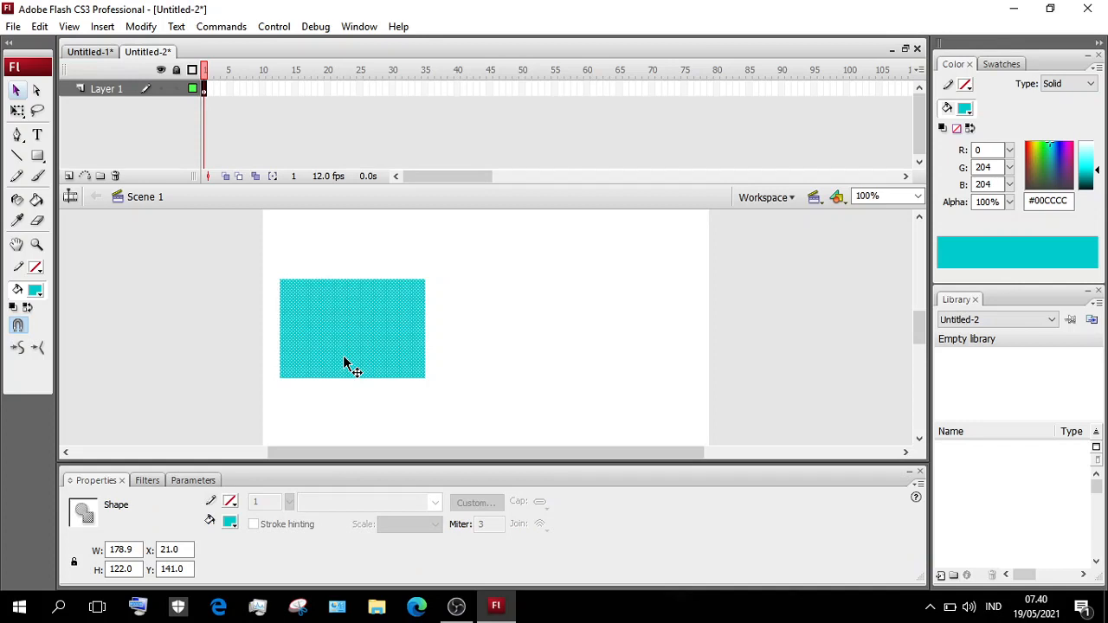
Convert the selected cyan rectangle into a Graphic symbol, keeping the default name Symbol 1
left_click(149, 27)
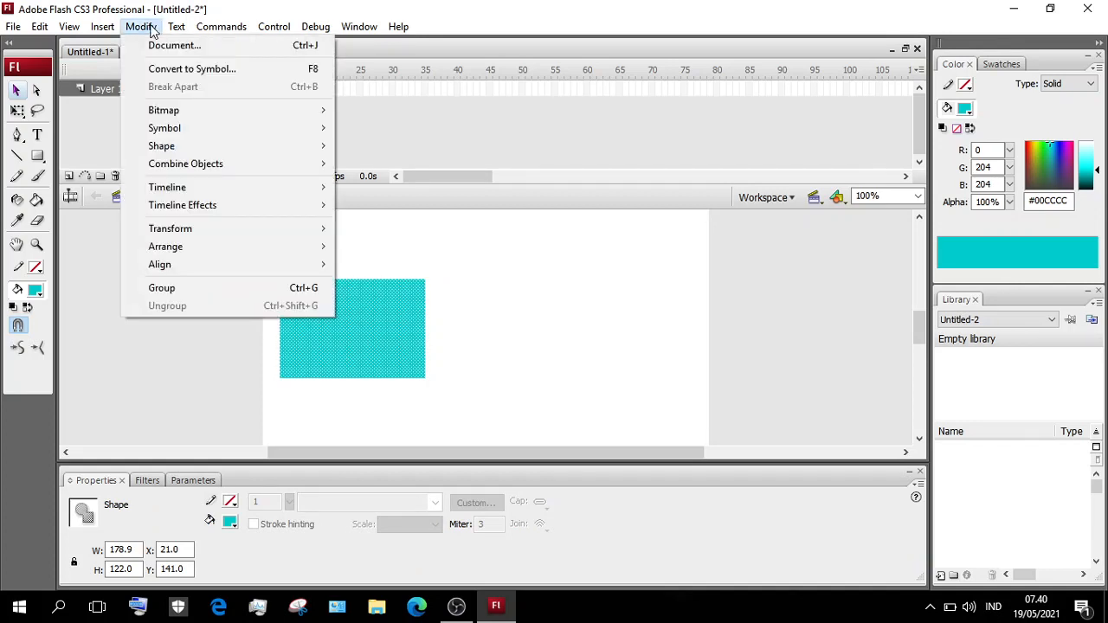
left_click(178, 71)
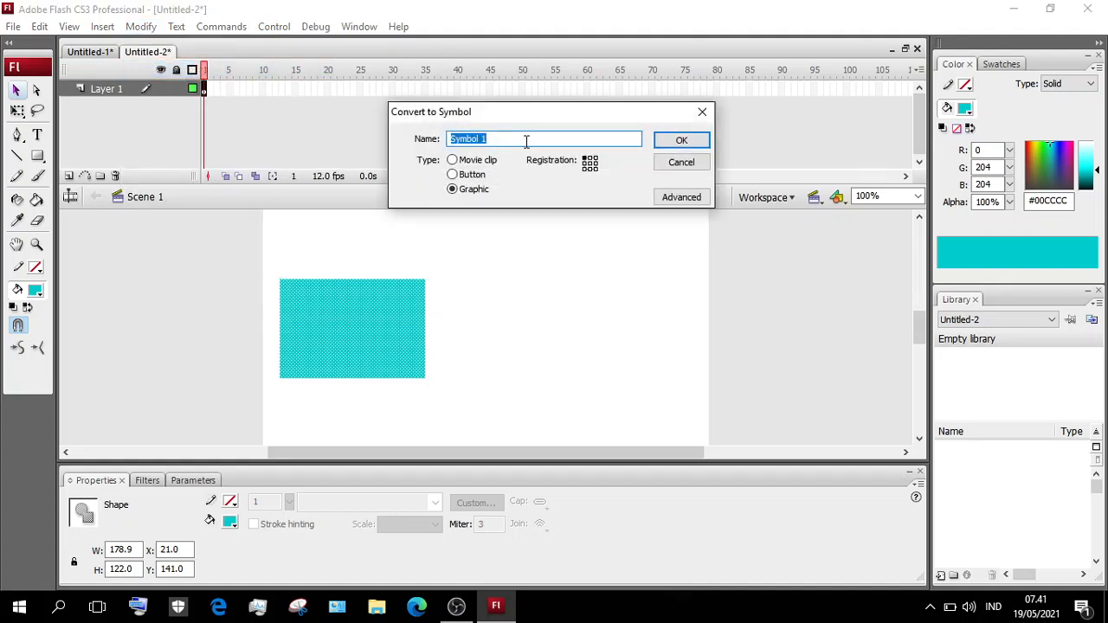
left_click(683, 142)
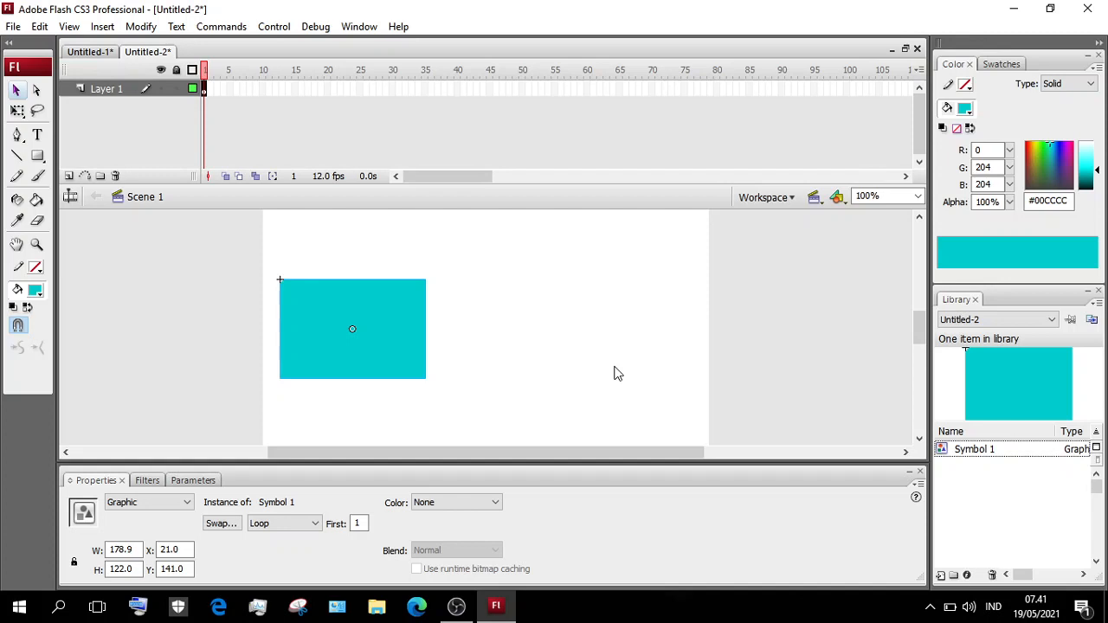
Extend Layer 1 with a frame at frame 30 and create a motion tween across the span
left_click(396, 92)
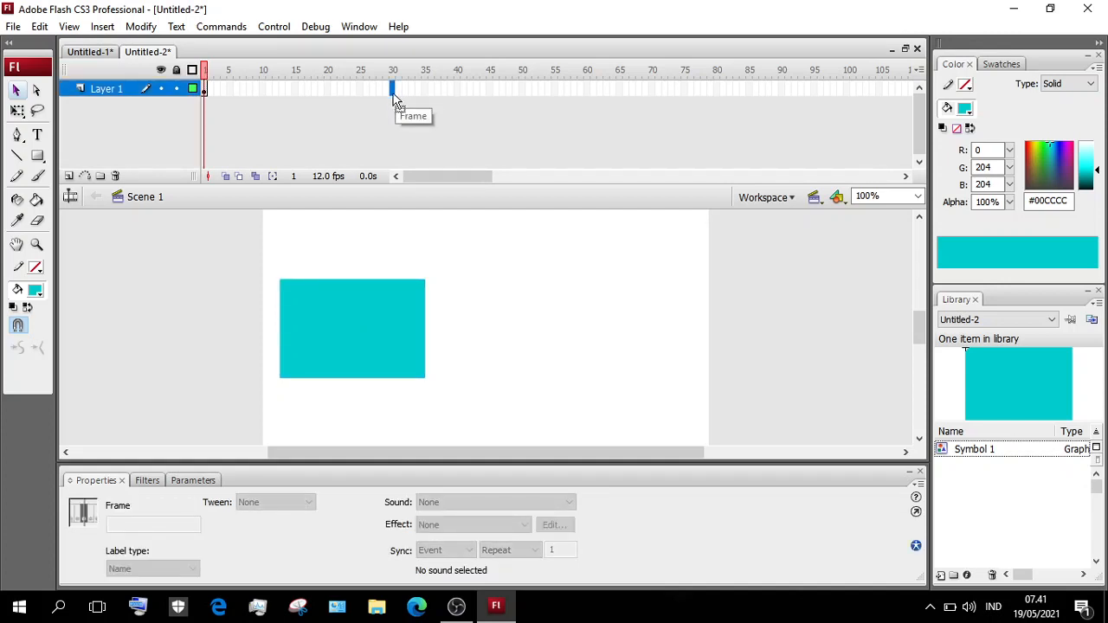
right_click(394, 101)
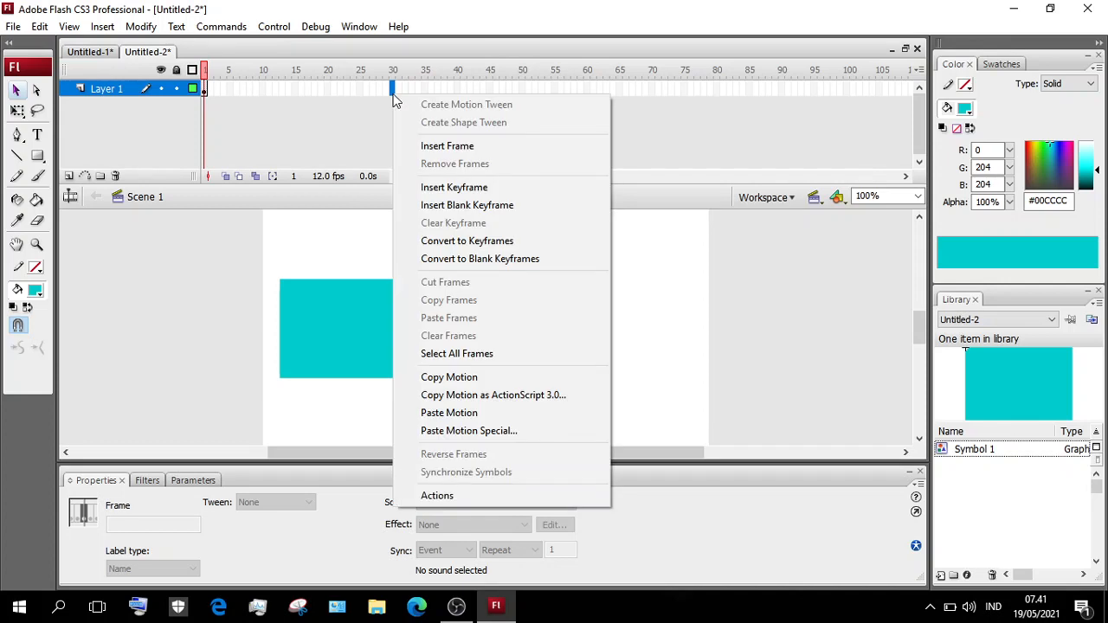
left_click(448, 150)
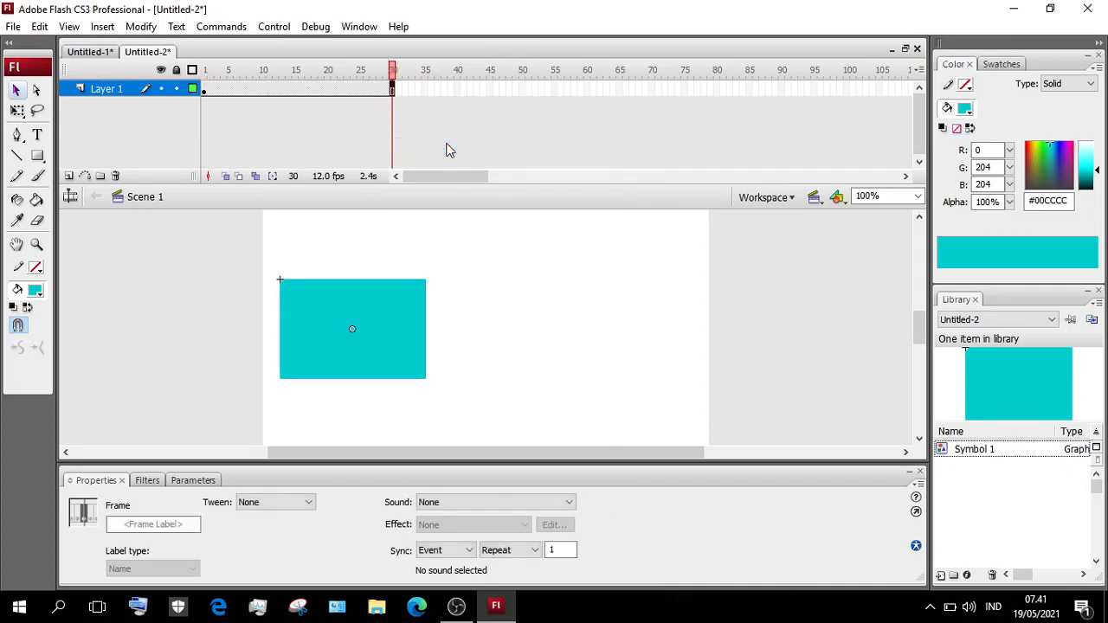
right_click(394, 94)
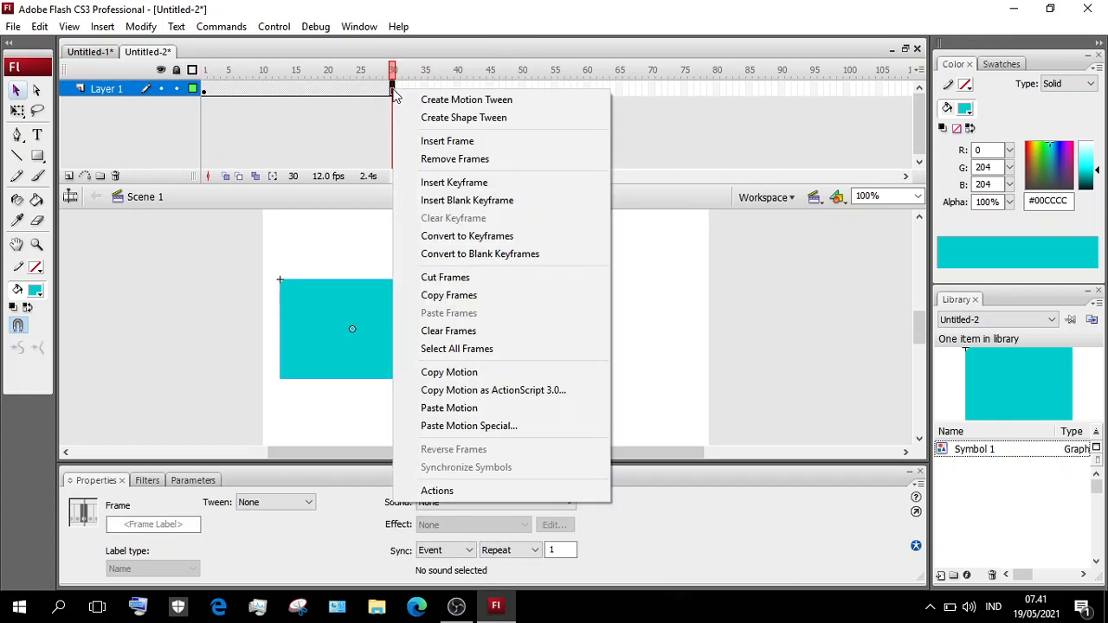
left_click(437, 102)
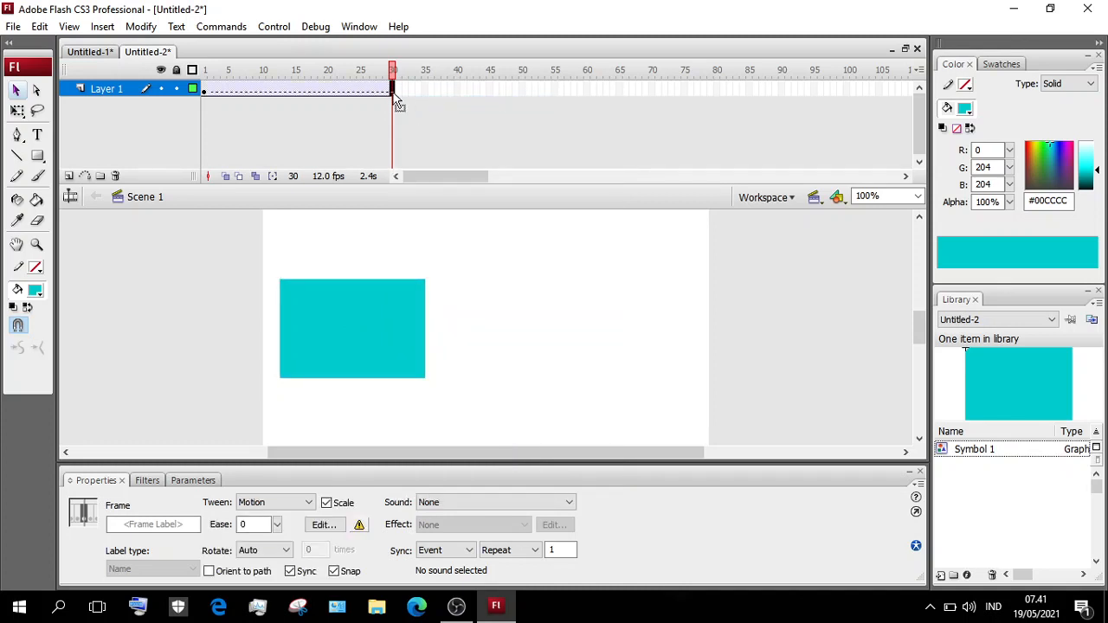
Insert a keyframe at frame 30 and move the cyan rectangle horizontally to the stage's right side, at about X 348
right_click(394, 93)
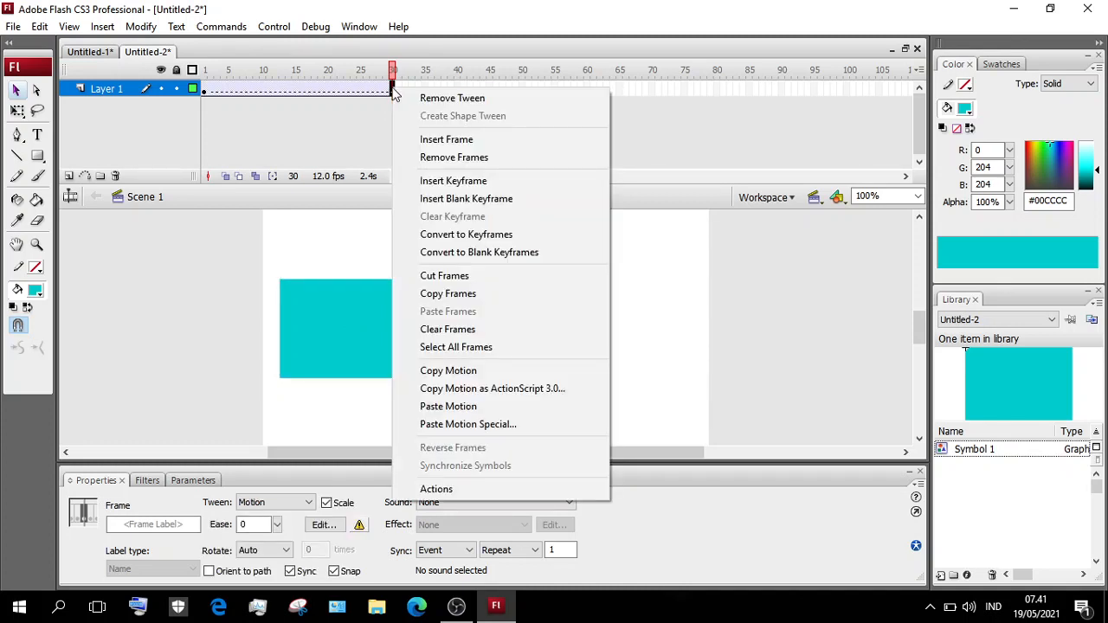
left_click(474, 185)
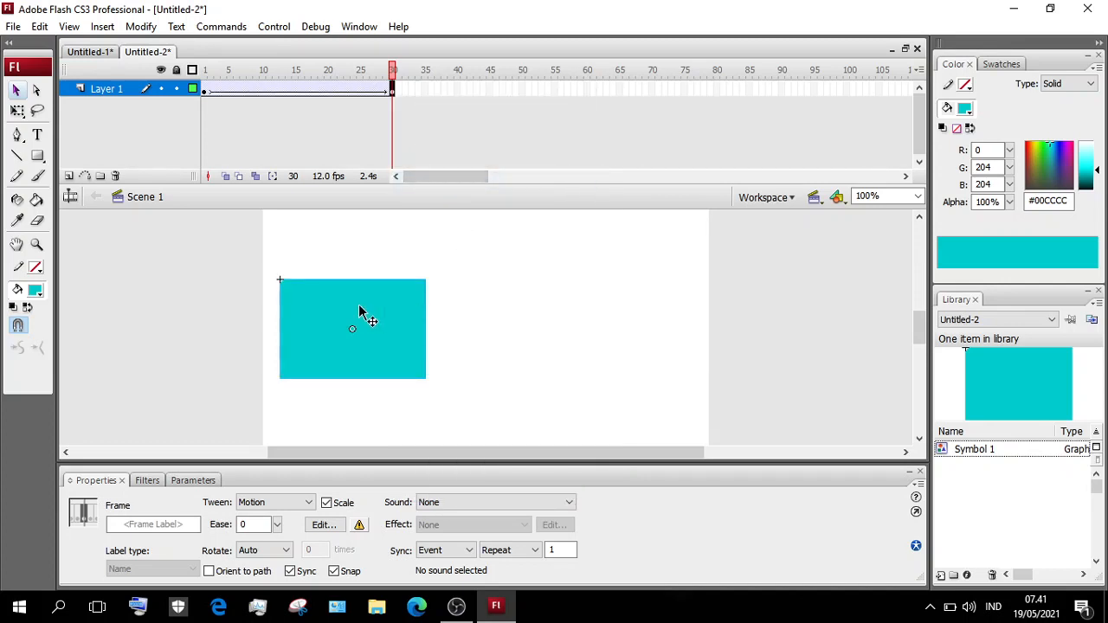
left_click(356, 306)
left_click_drag(355, 308, 621, 306)
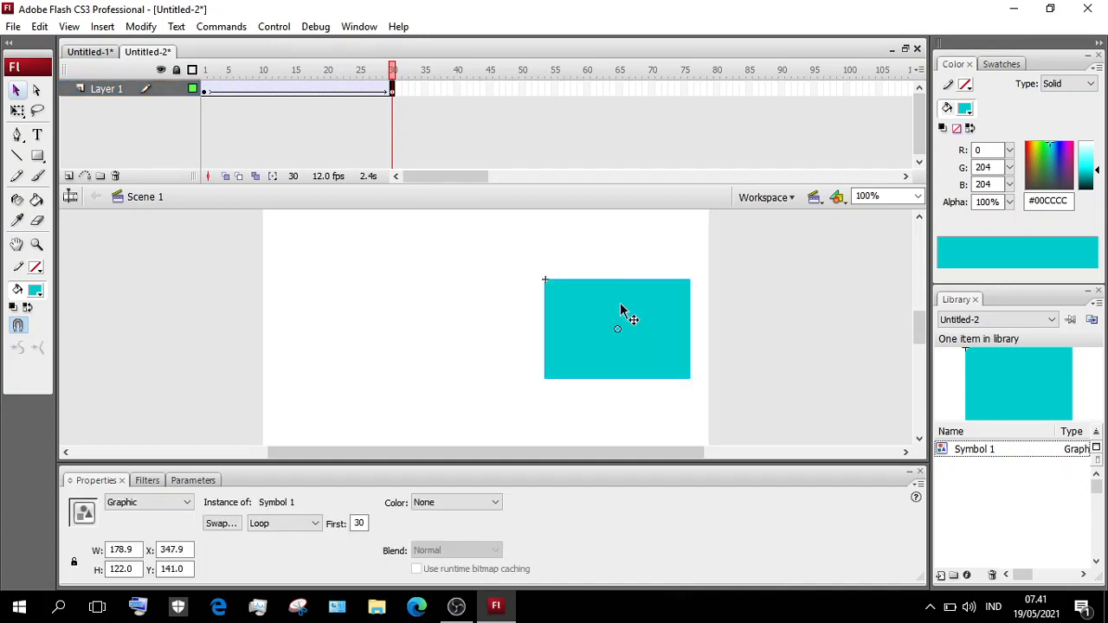
Test the movie to preview the cyan rectangle's motion and close the preview
key("ctrl+Return")
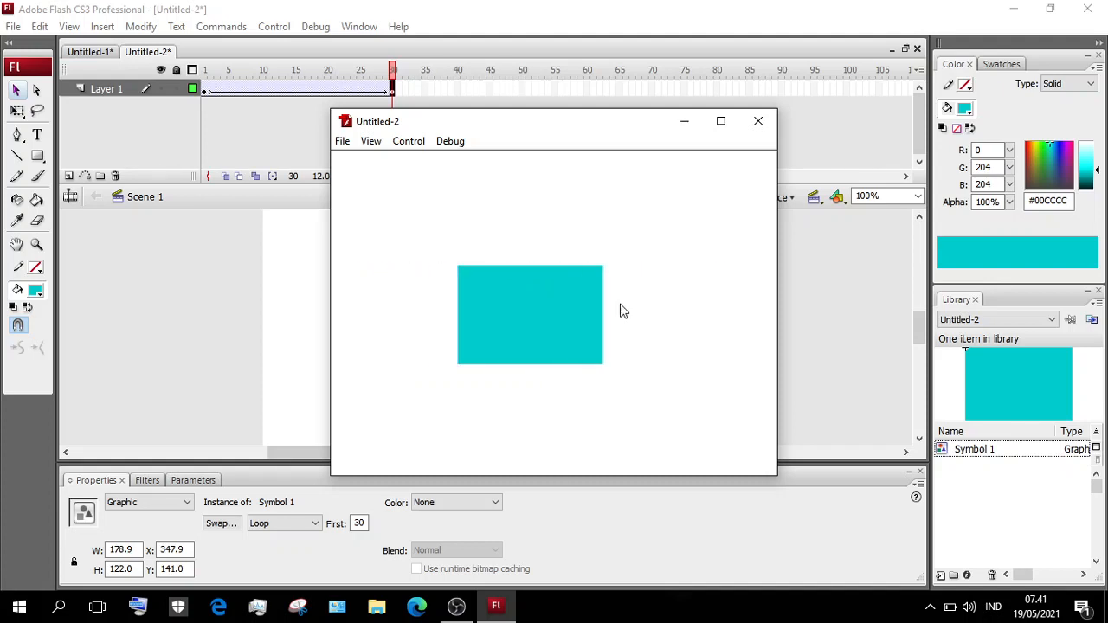
left_click(755, 123)
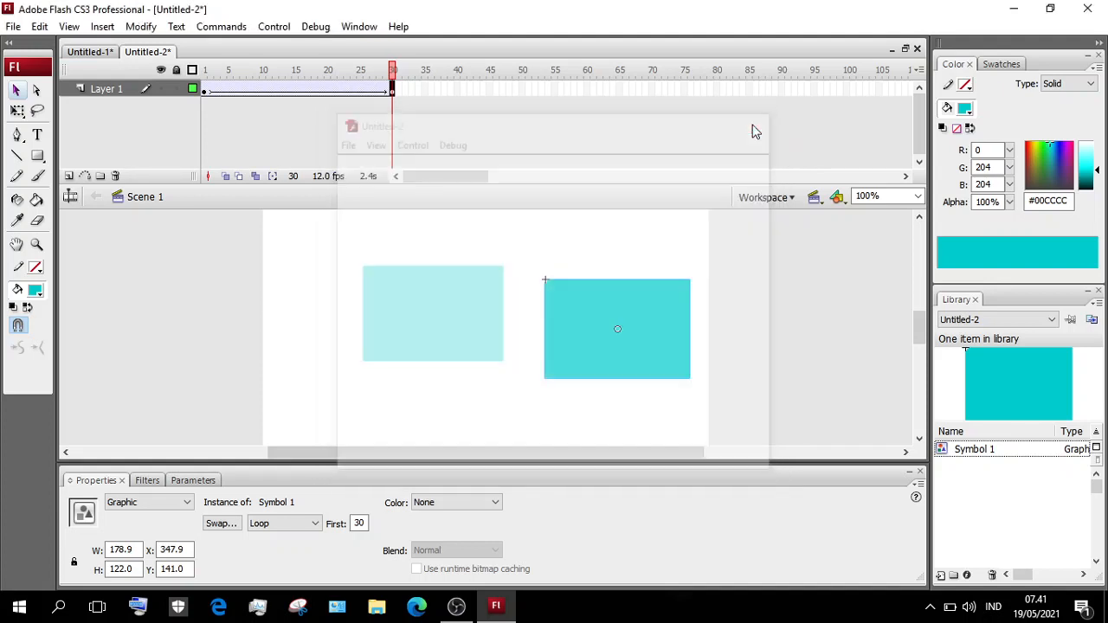
left_click(457, 607)
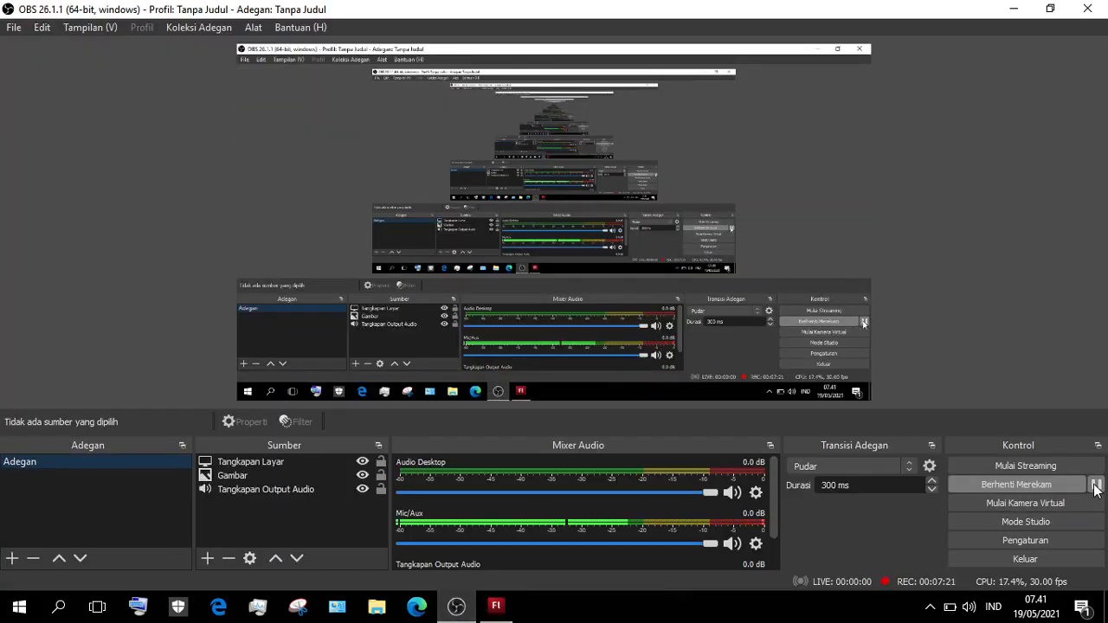
left_click(1096, 485)
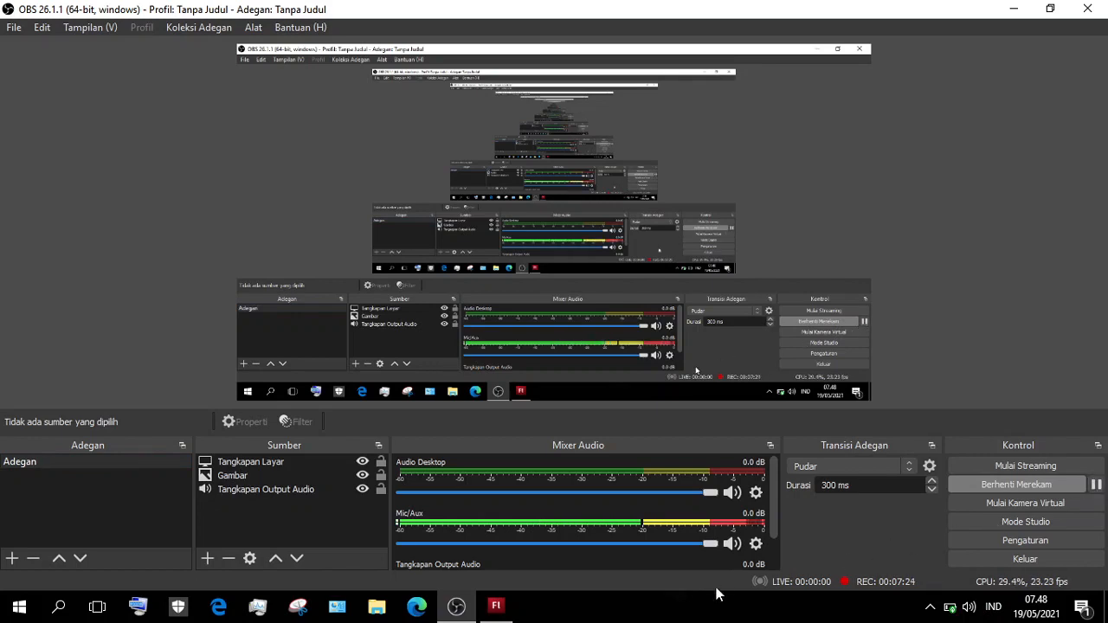
left_click(495, 605)
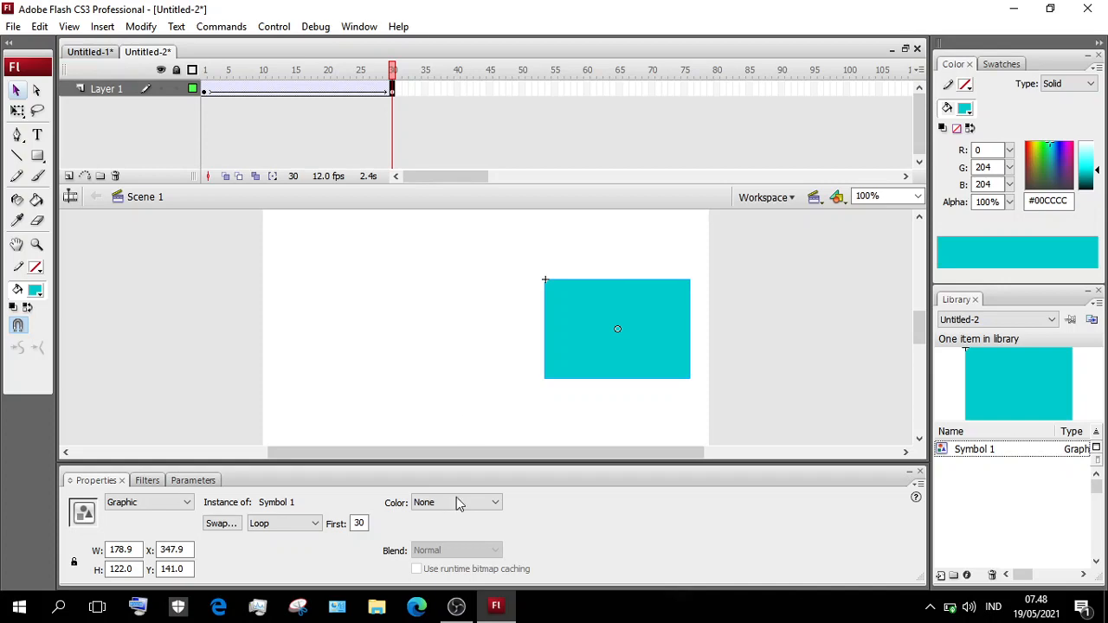
left_click(456, 605)
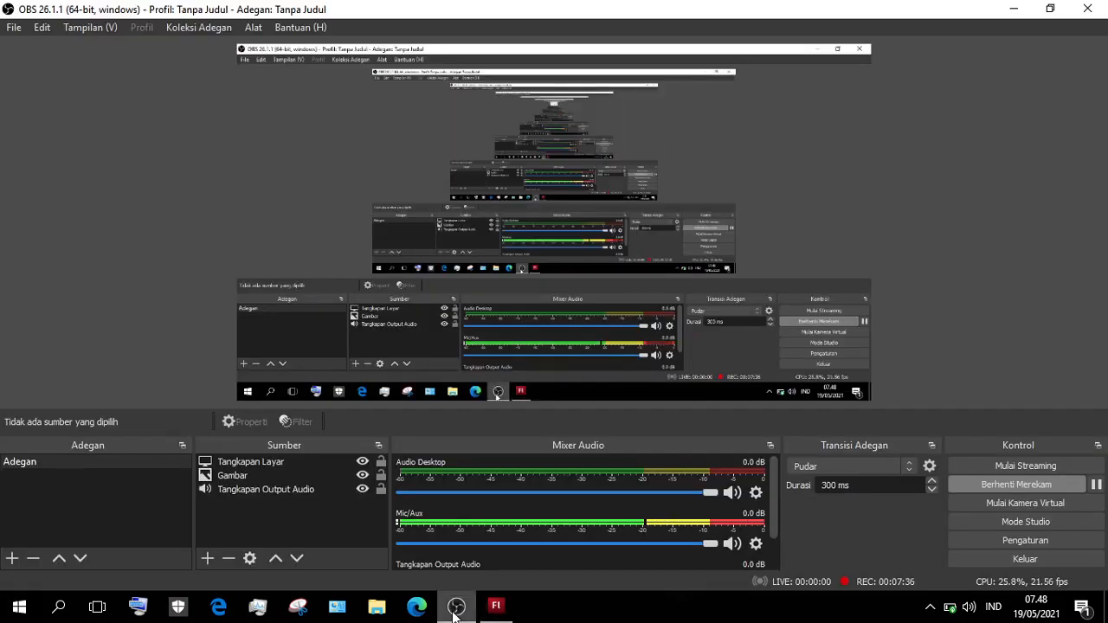
left_click(498, 606)
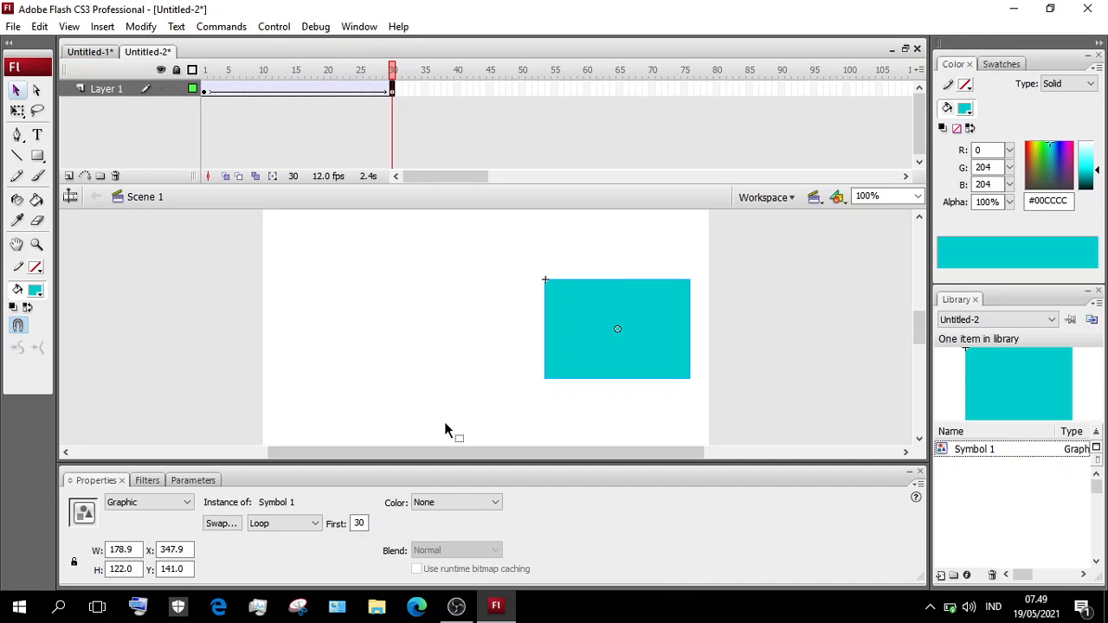
Create a third new document of type Flash File (ActionScript 2.0)
left_click(14, 28)
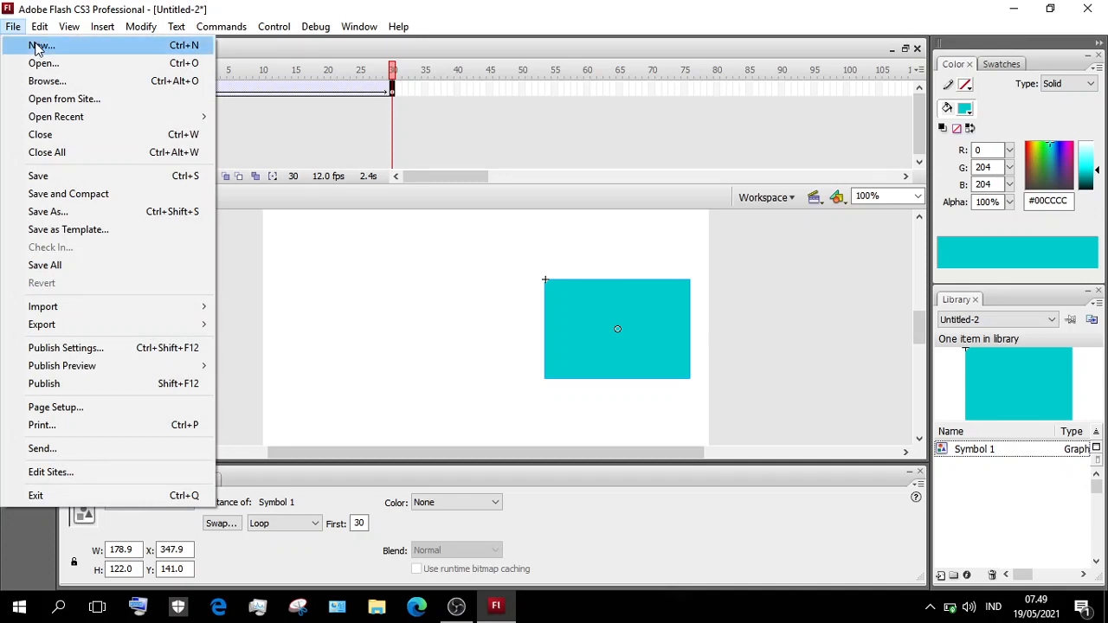
left_click(36, 48)
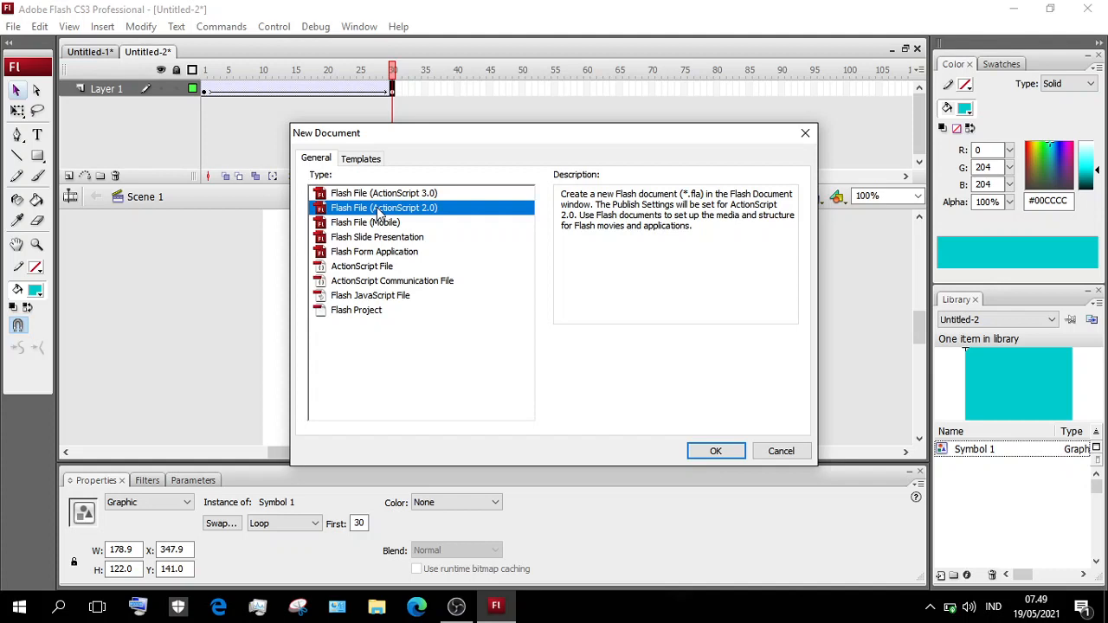
left_click(732, 455)
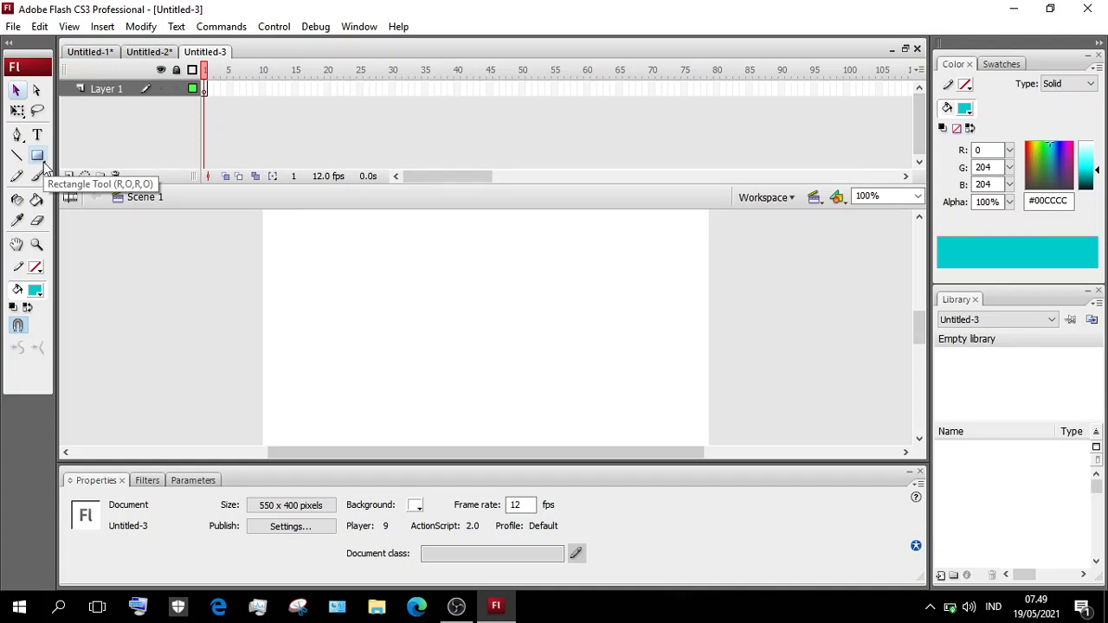
Draw a borderless cyan rectangle about 101 × 79 px near the middle of the stage and select its fill
left_click_drag(43, 161, 74, 181)
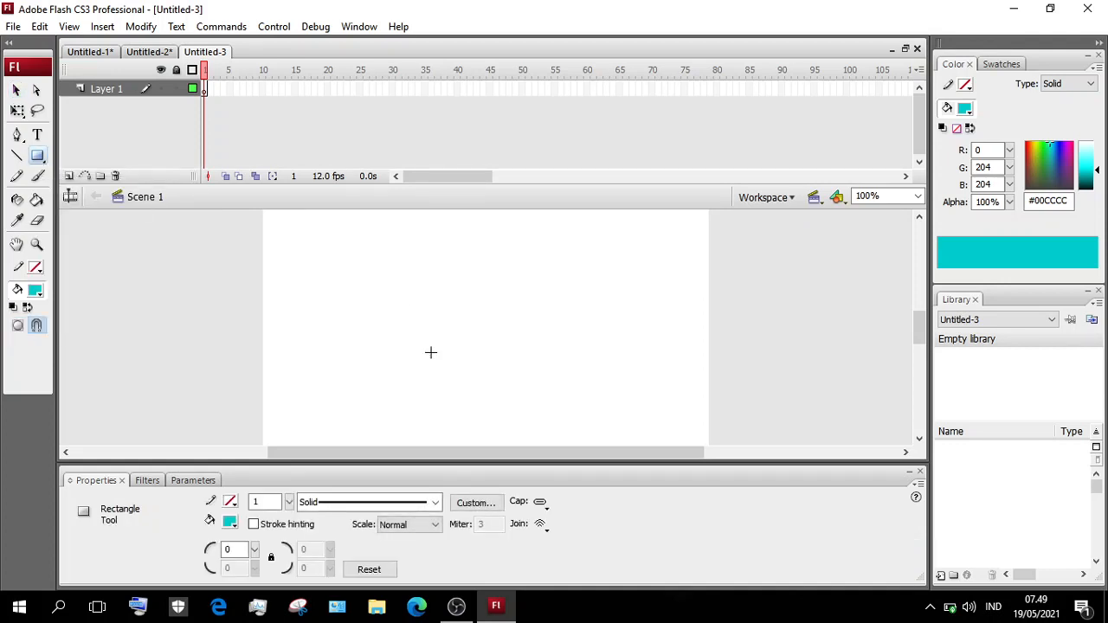
left_click_drag(430, 302, 511, 366)
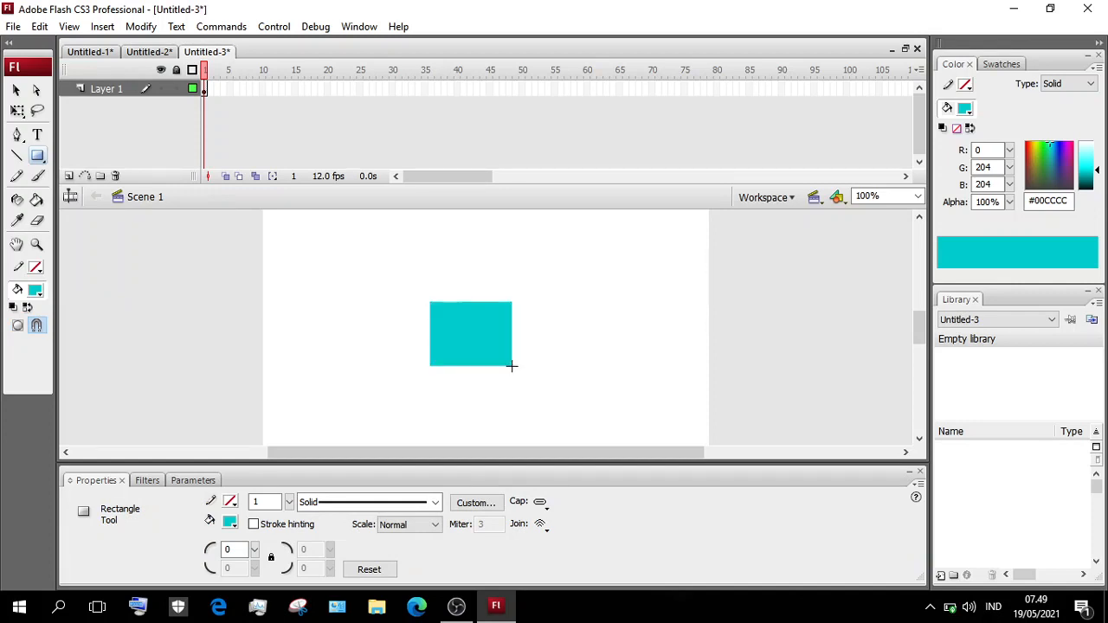
left_click(16, 90)
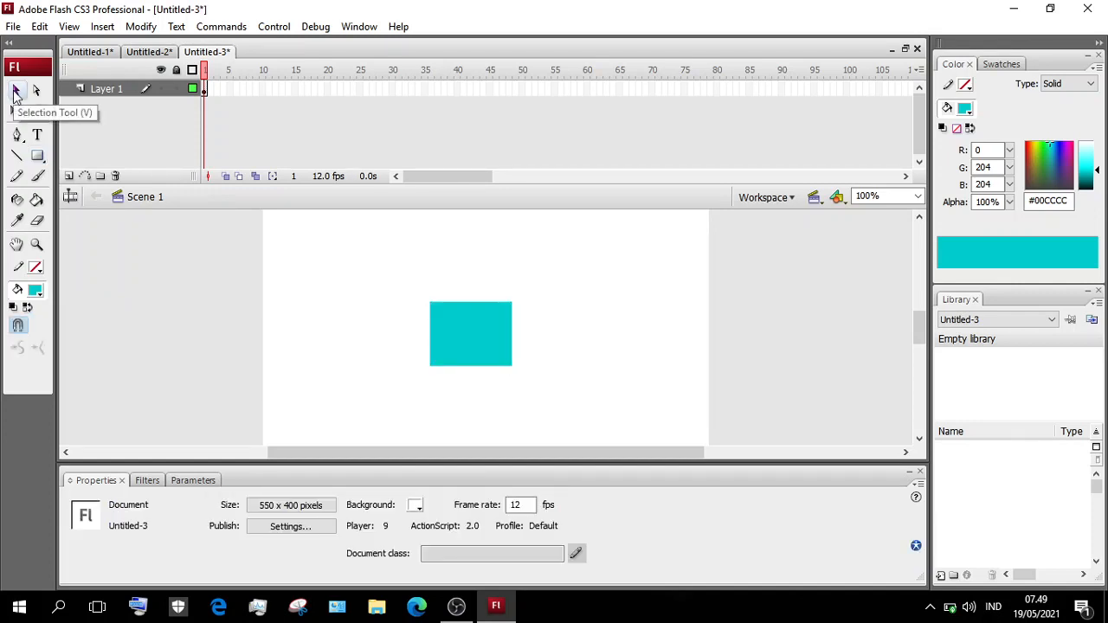
left_click(495, 348)
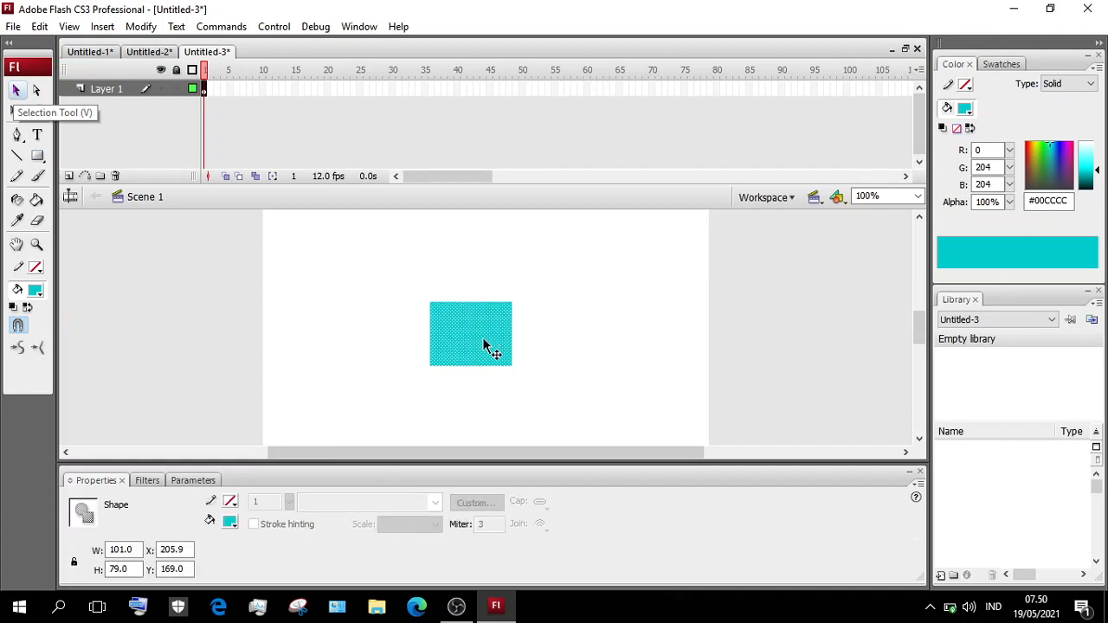
Move the rectangle to the stage's center, at about X 226 and Y 163, and deselect it
left_click_drag(485, 346, 500, 339)
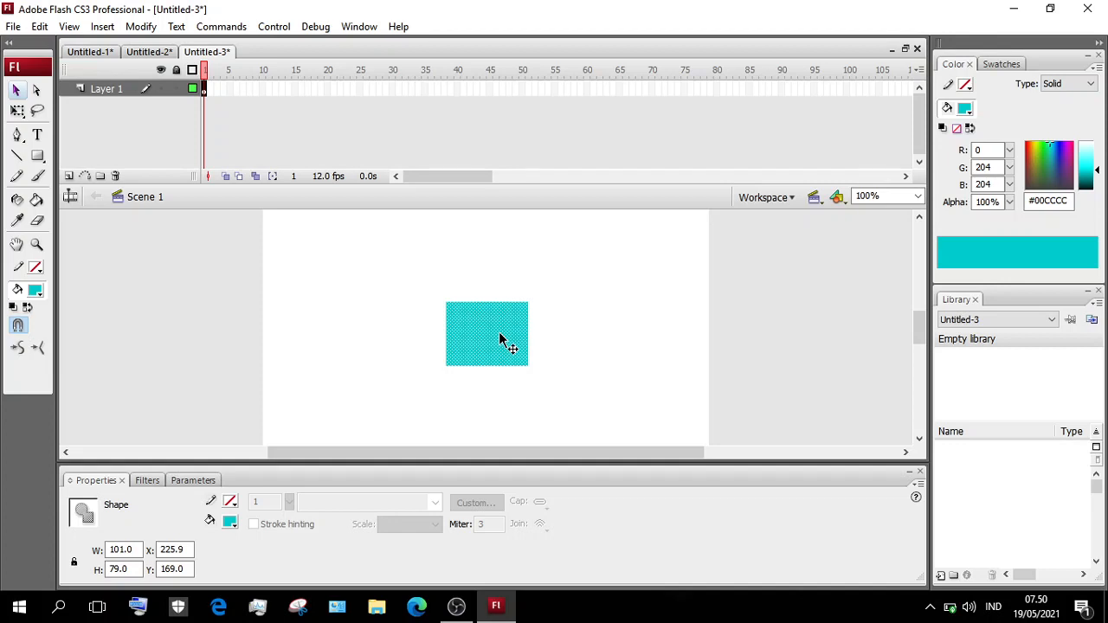
left_click_drag(500, 339, 502, 334)
left_click(594, 336)
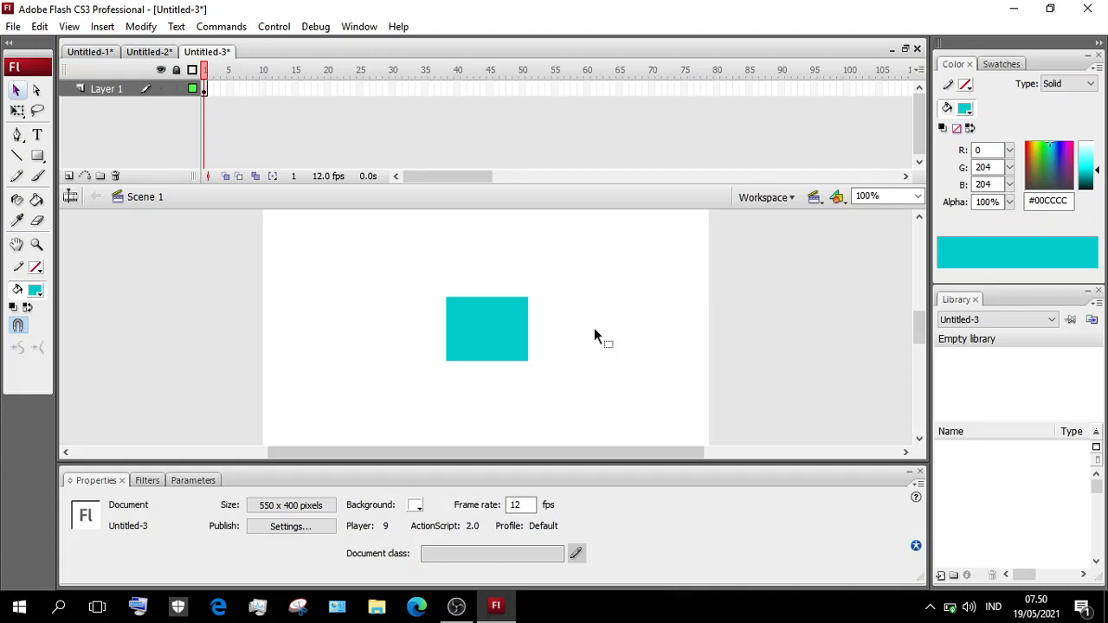
Change the rectangle's fill color to yellow-green #CCFF00 and deselect it
left_click(481, 325)
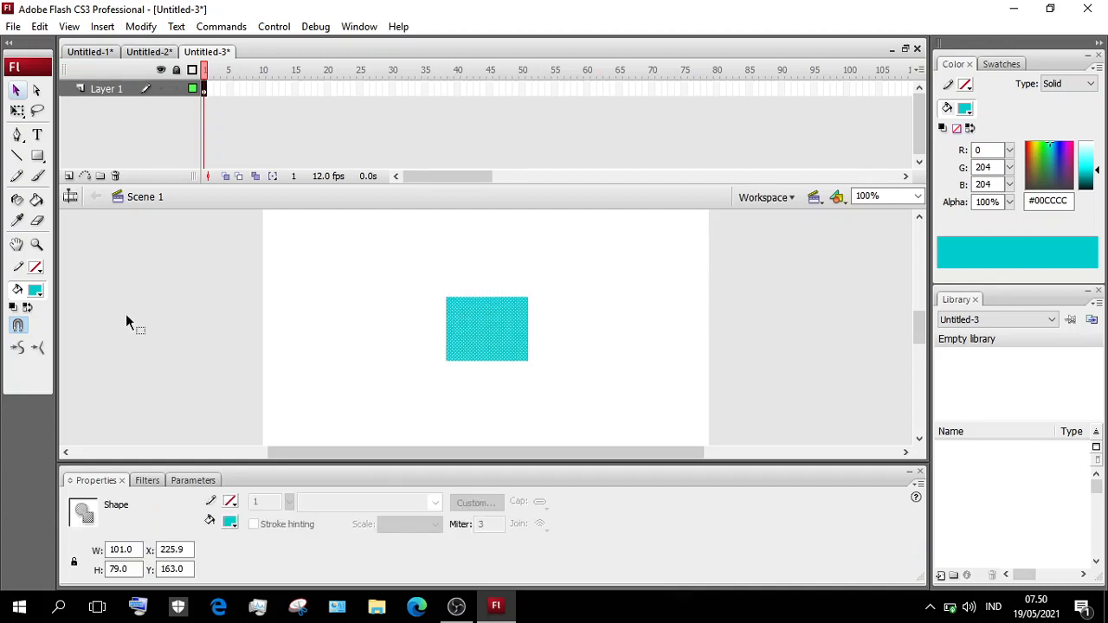
left_click(40, 295)
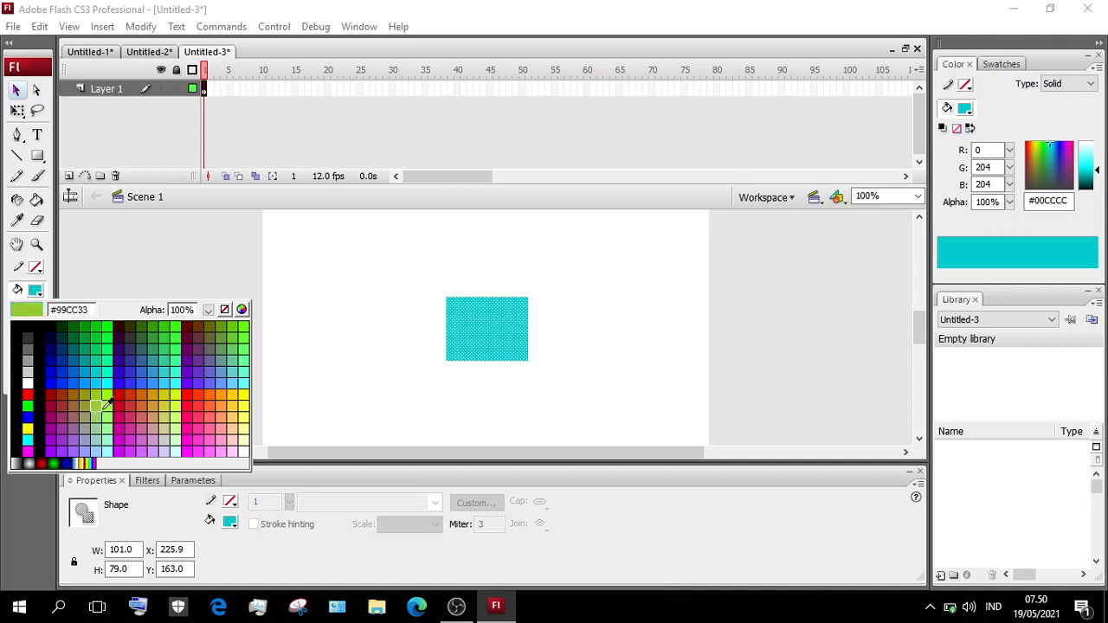
left_click(179, 394)
left_click(204, 285)
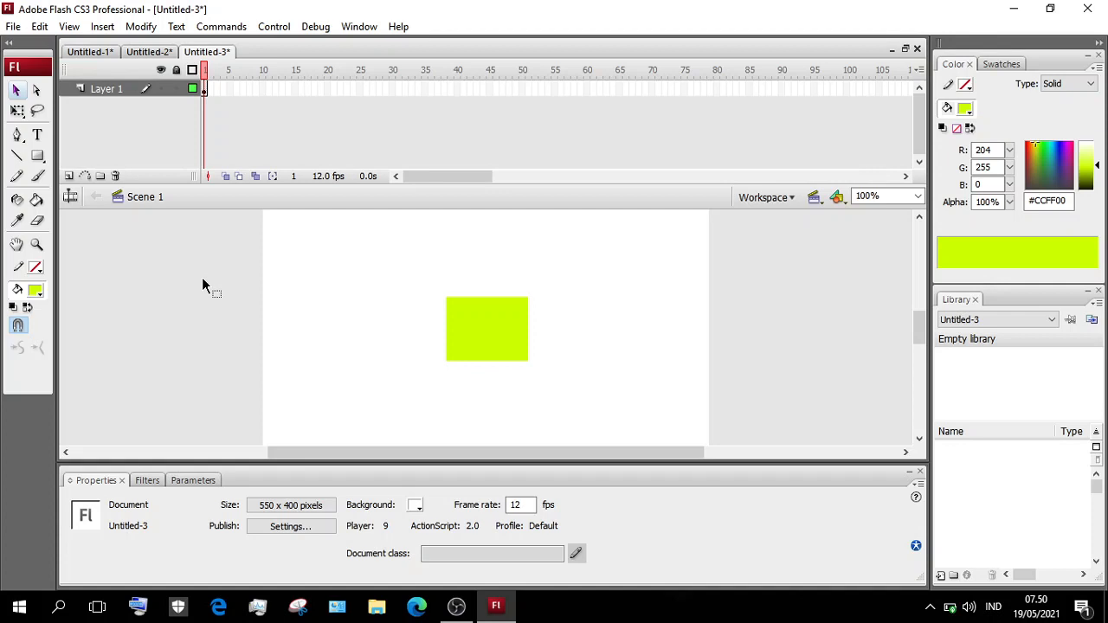
Convert the yellow-green rectangle into a Graphic symbol, keeping the default name Symbol 1
left_click(494, 324)
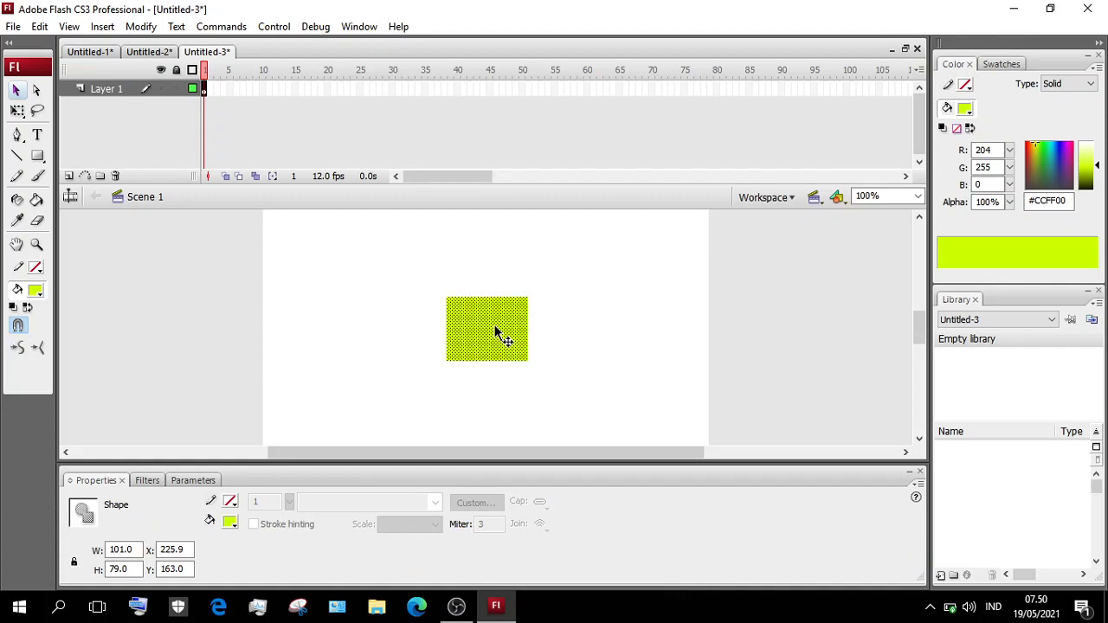
left_click(138, 28)
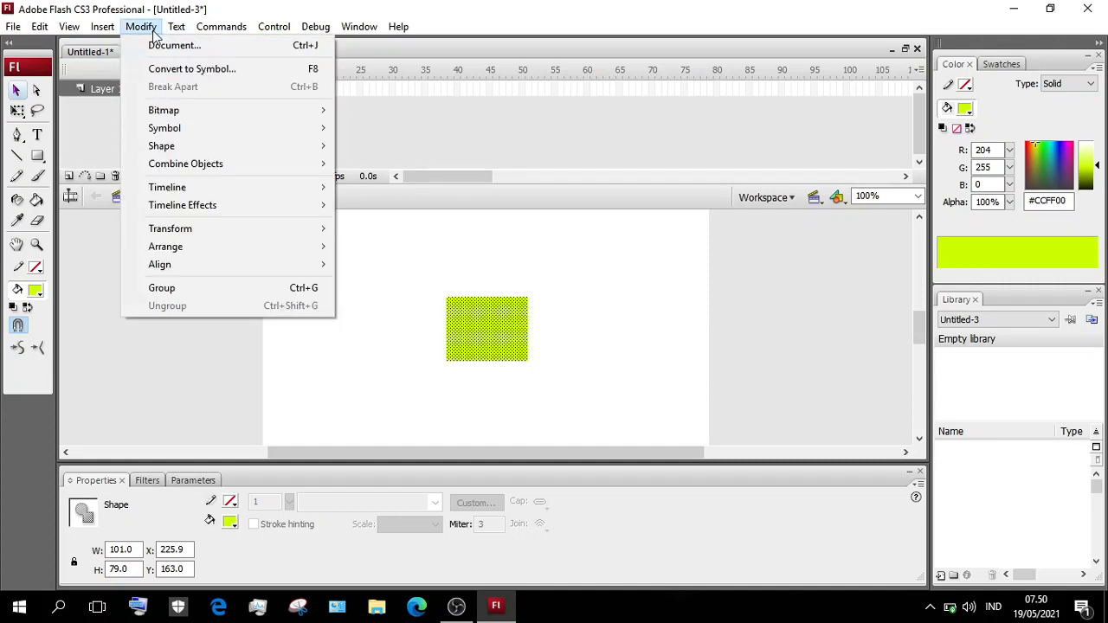
left_click(177, 69)
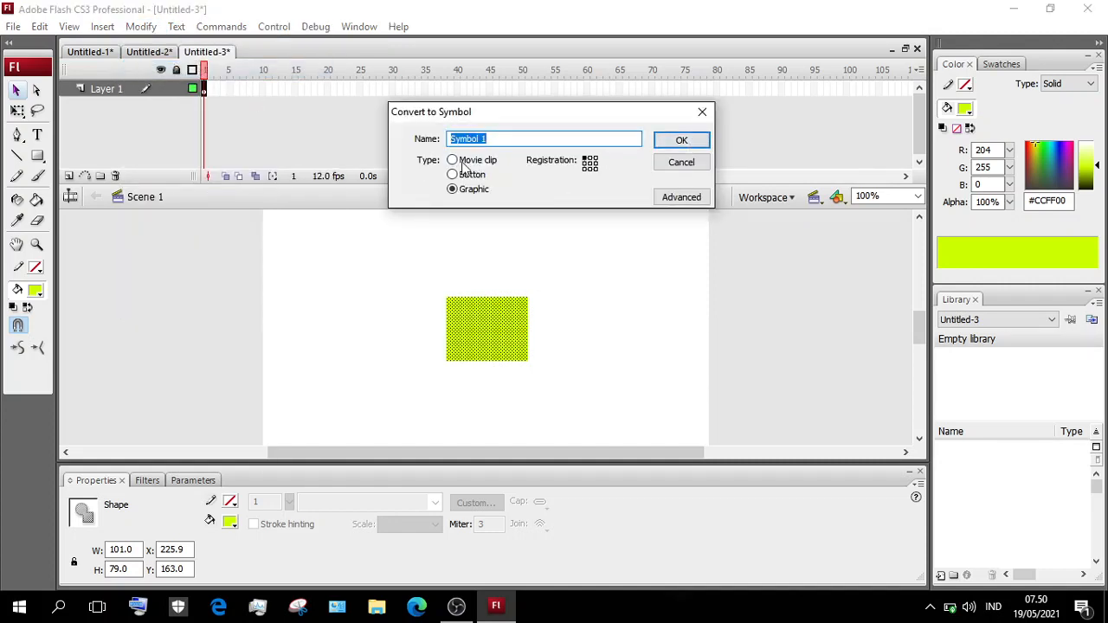
left_click(689, 143)
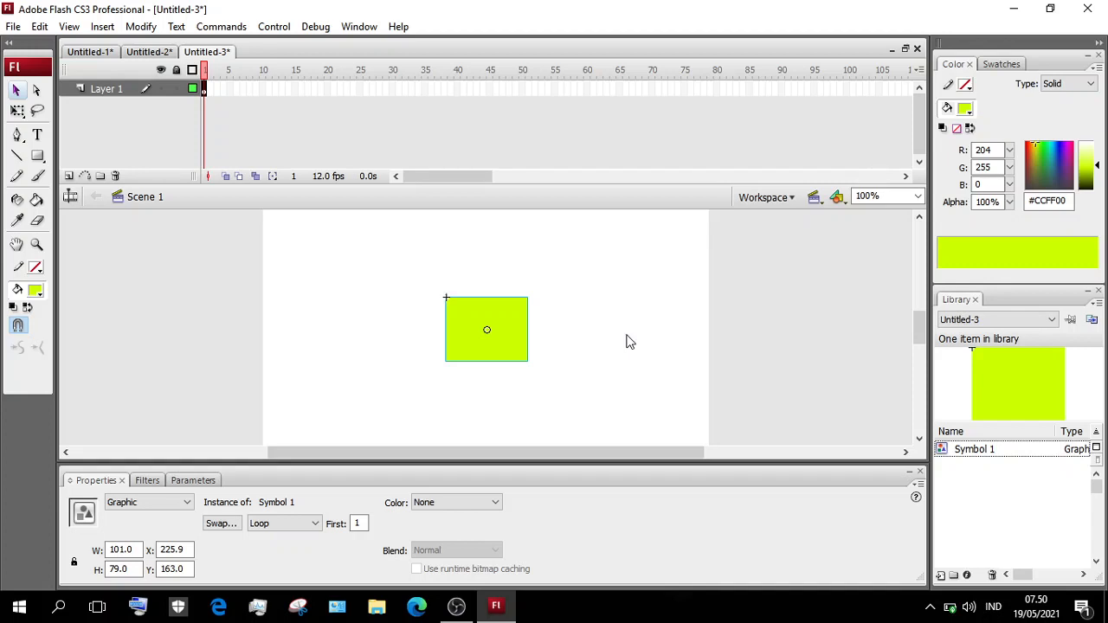
Extend Layer 1 to frame 30 with a motion tween ending in a keyframe at frame 30
left_click(392, 89)
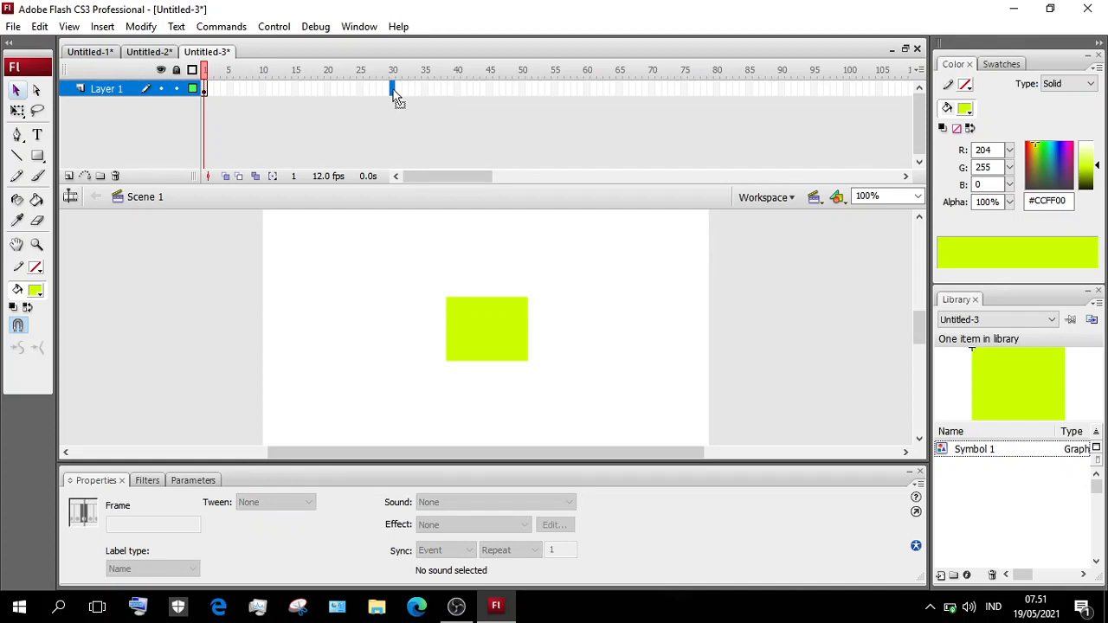
right_click(393, 96)
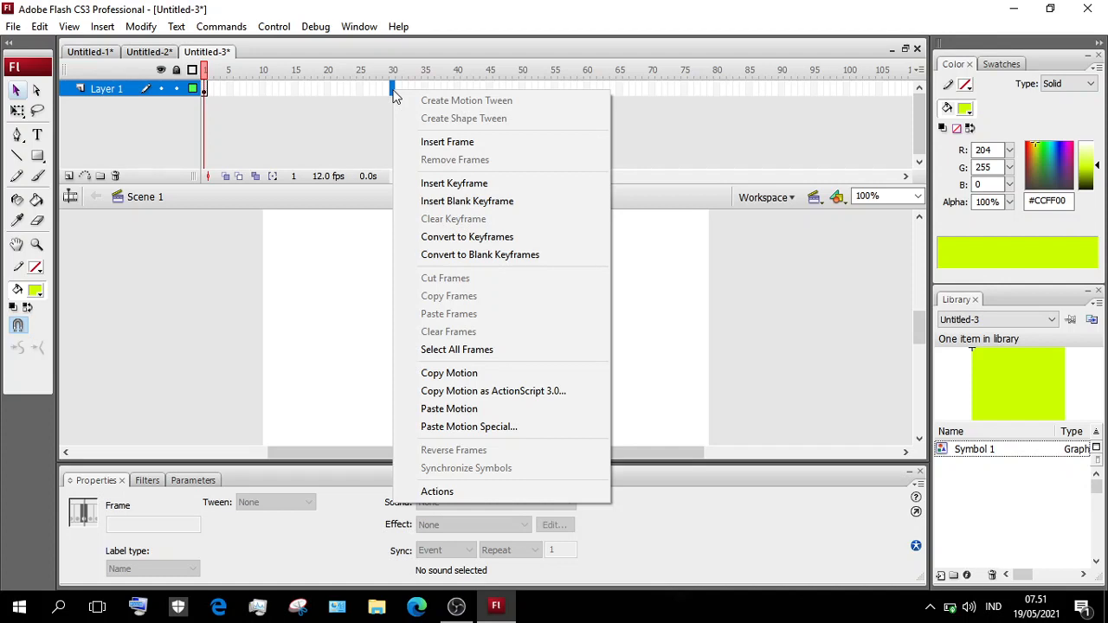
left_click(437, 141)
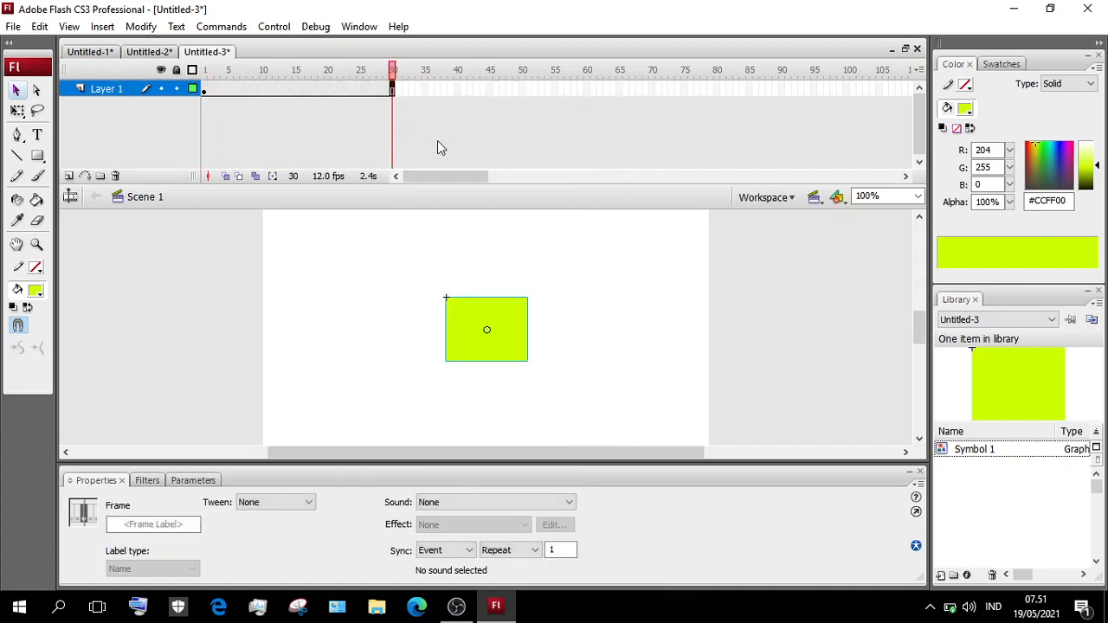
right_click(390, 90)
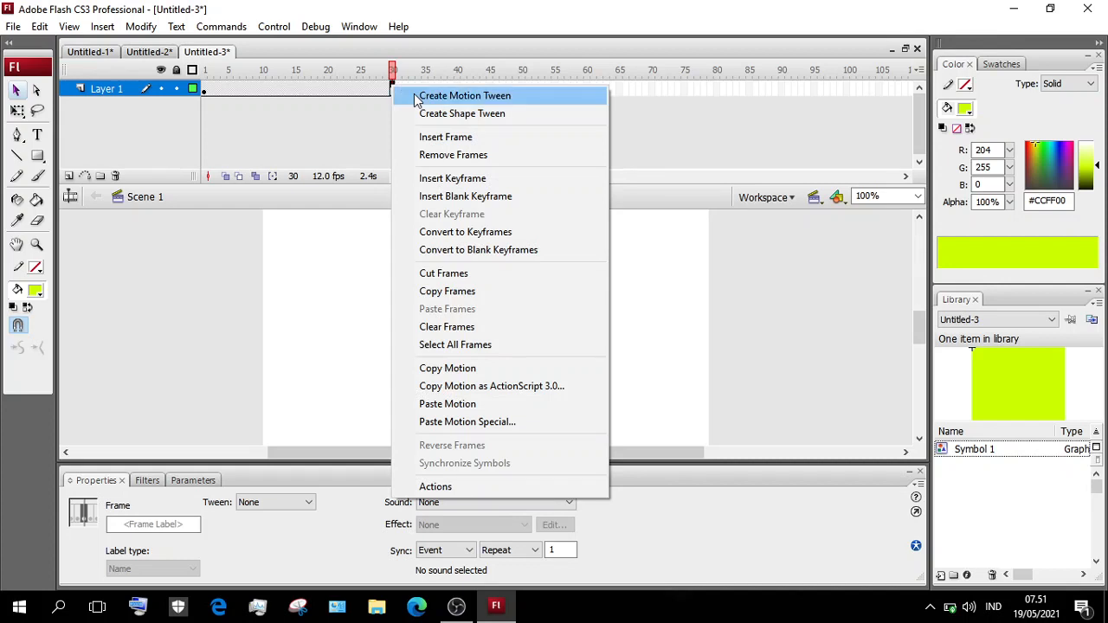
left_click(416, 97)
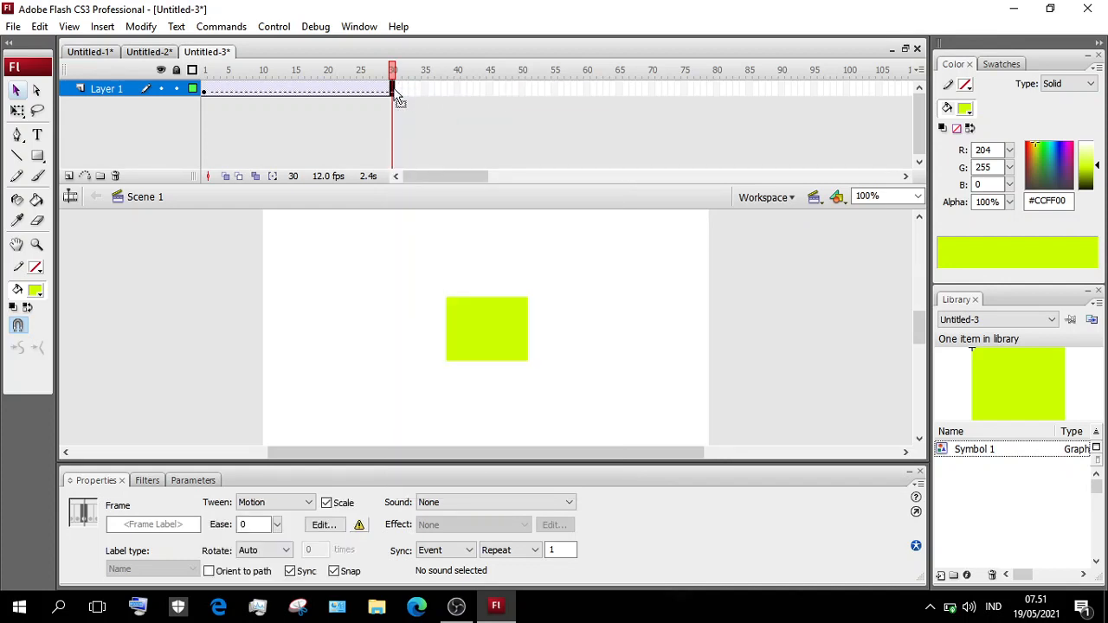
right_click(394, 93)
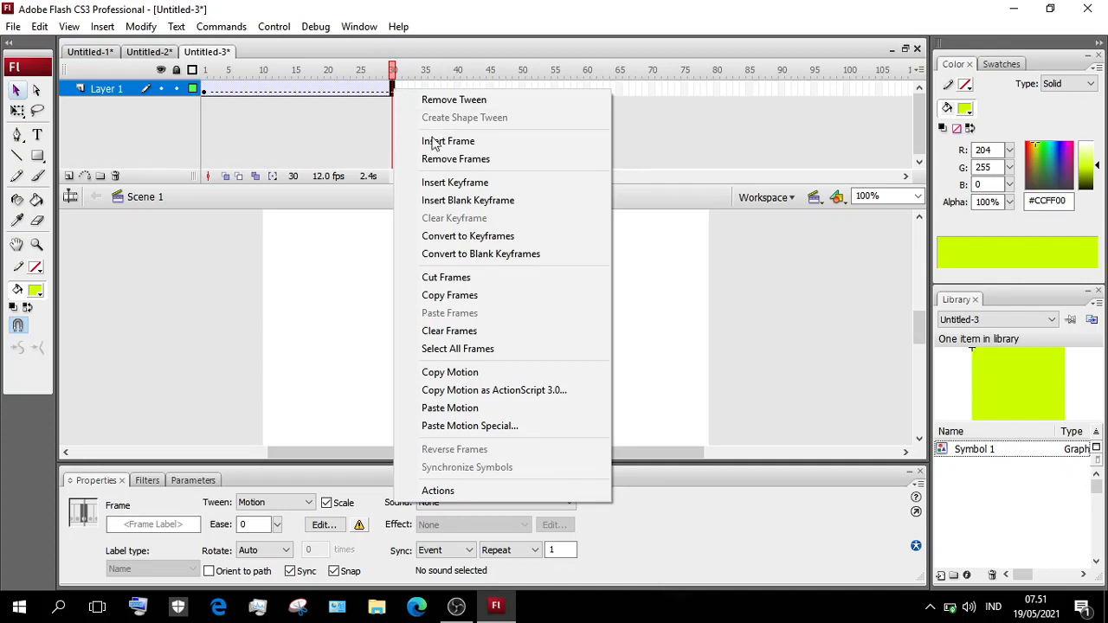
left_click(474, 184)
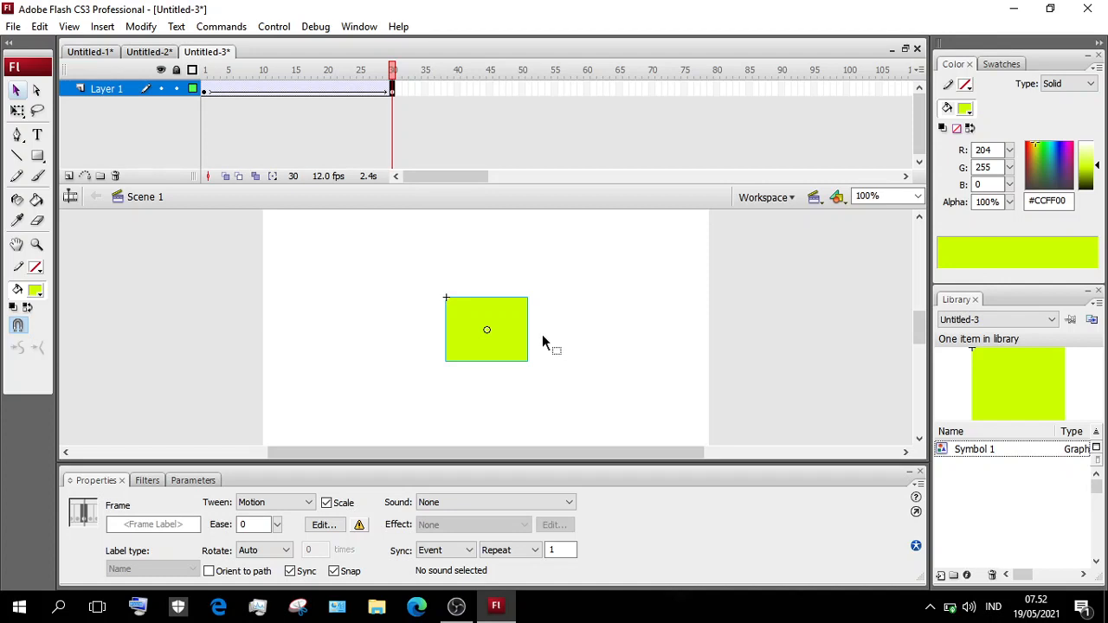
Enlarge the yellow-green rectangle at frame 30 around its center to about 247 × 193 px with Free Transform and preview the animation
left_click(19, 114)
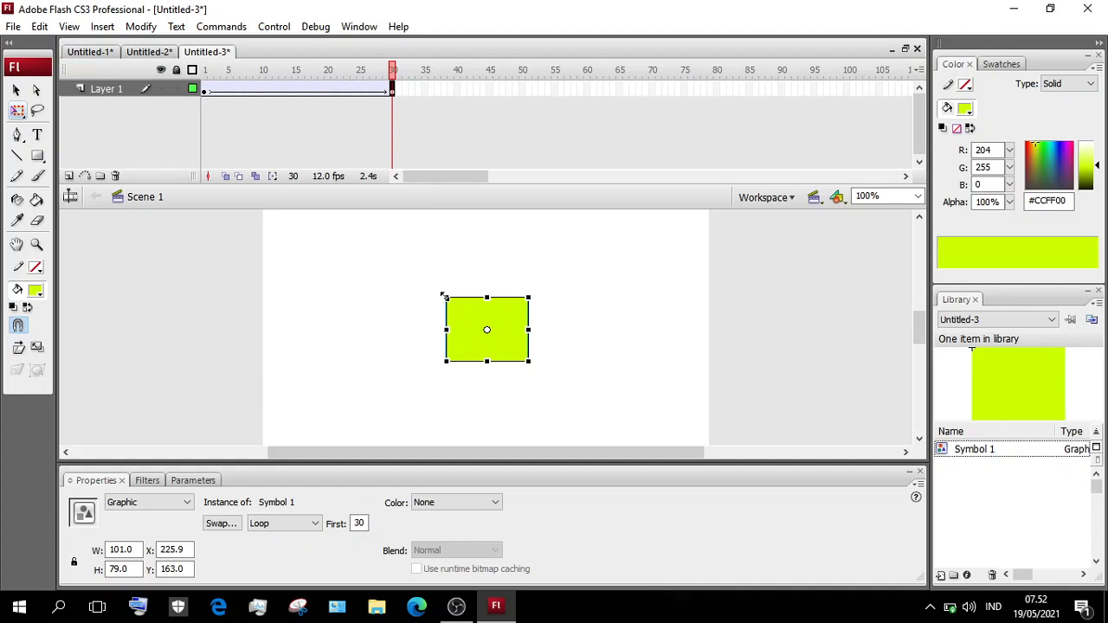
left_click_drag(444, 297, 356, 249)
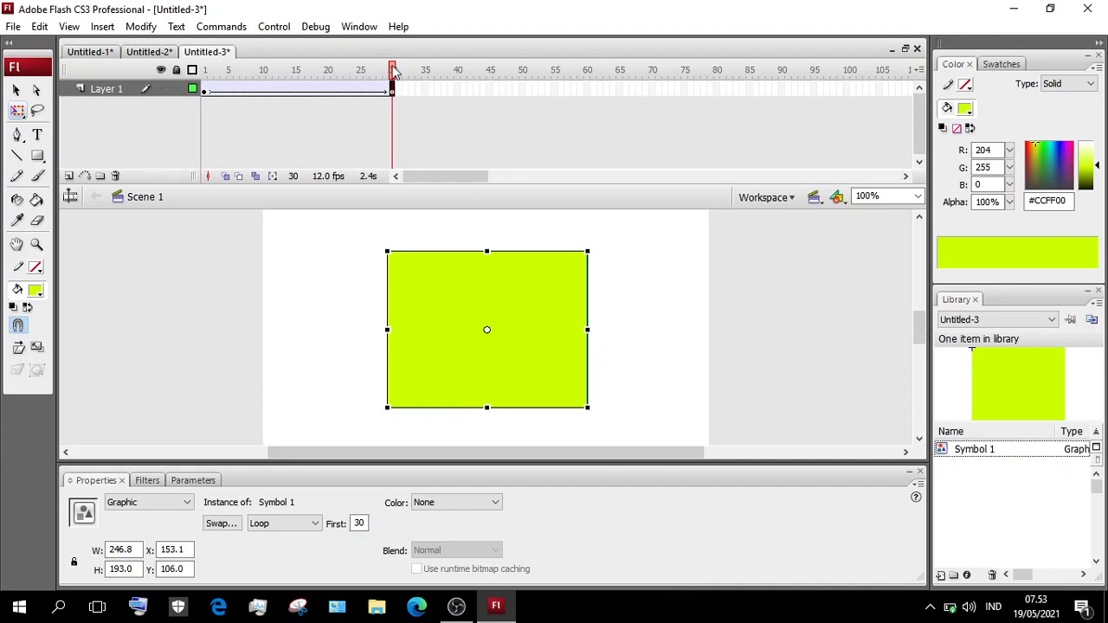
left_click_drag(393, 71, 264, 143)
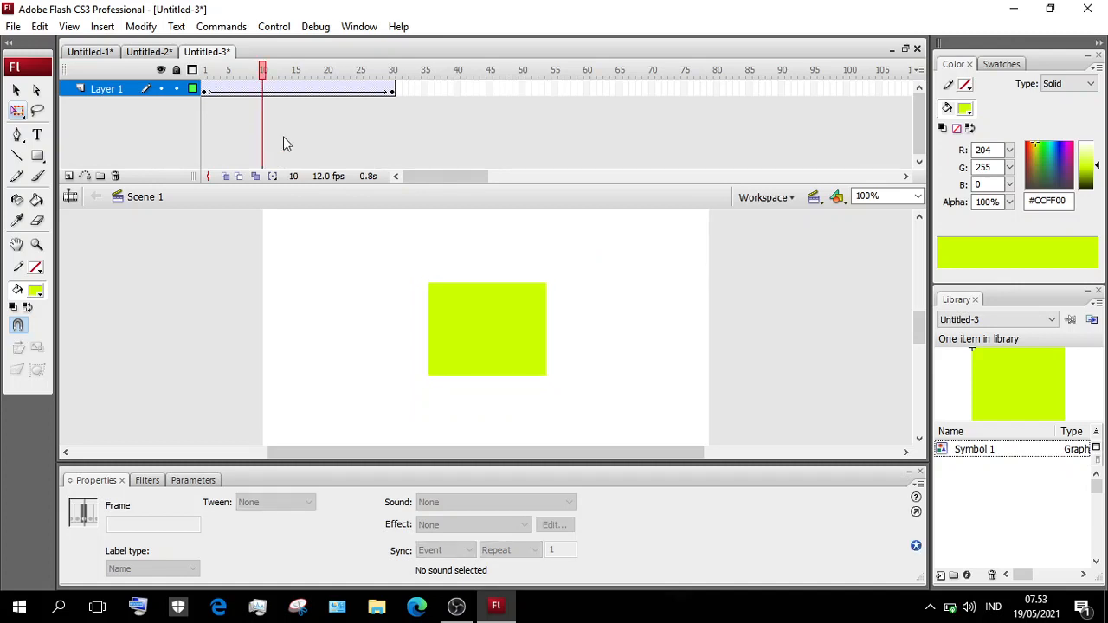
key("ctrl+Return")
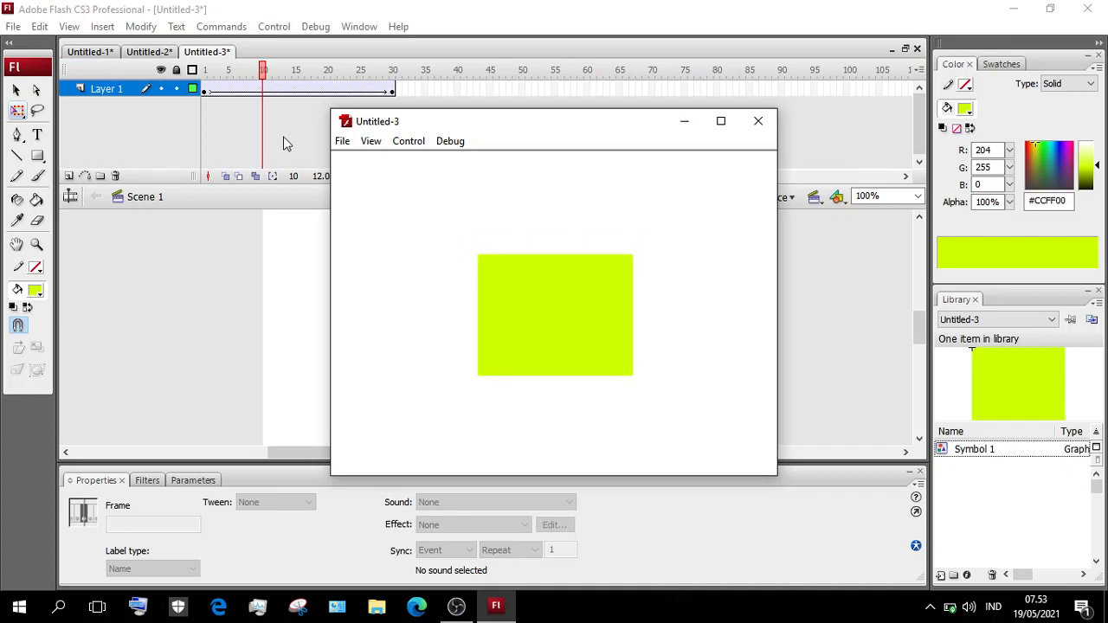
left_click(761, 126)
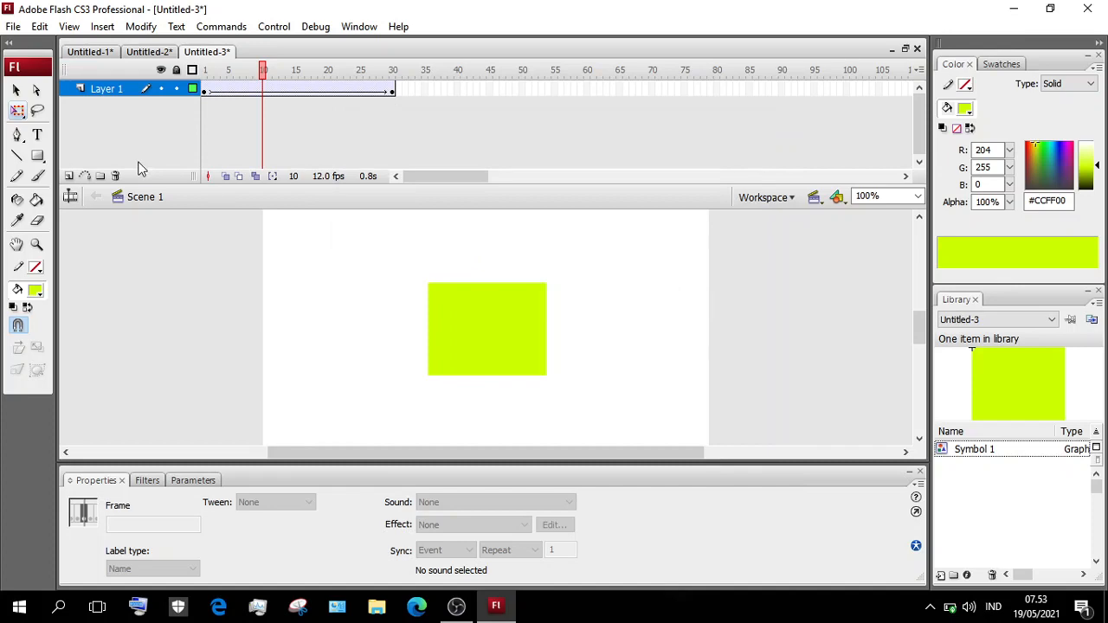
Create a new Flash File (ActionScript 2.0) document
left_click(14, 27)
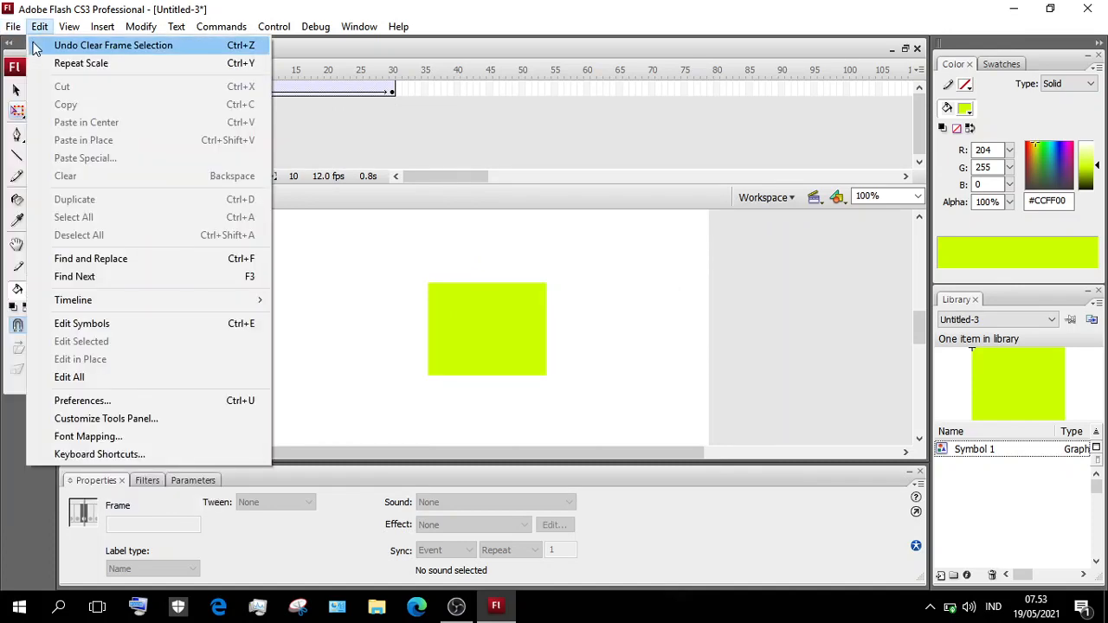
left_click(39, 47)
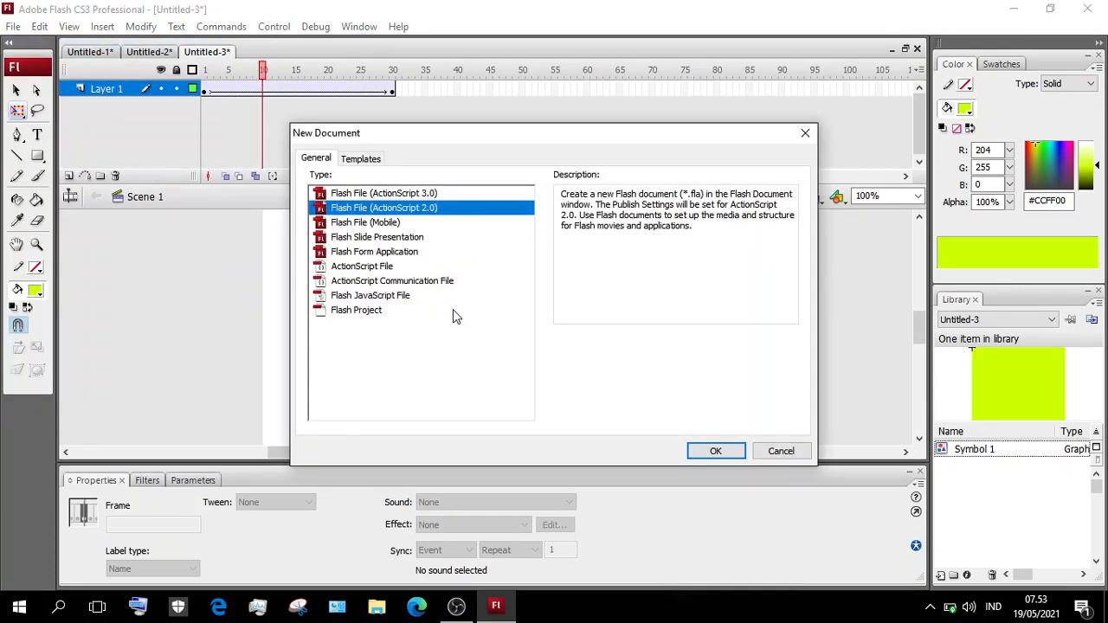
left_click(735, 457)
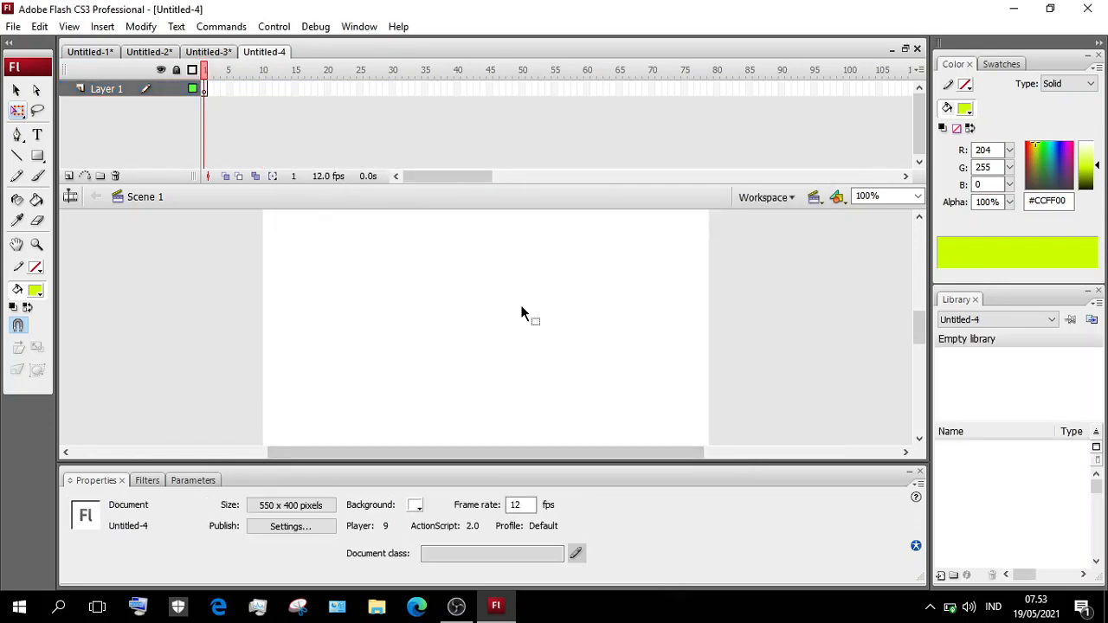
Draw a borderless yellow-green rectangle about 492 × 241 px covering most of the stage and select its fill
left_click(38, 161)
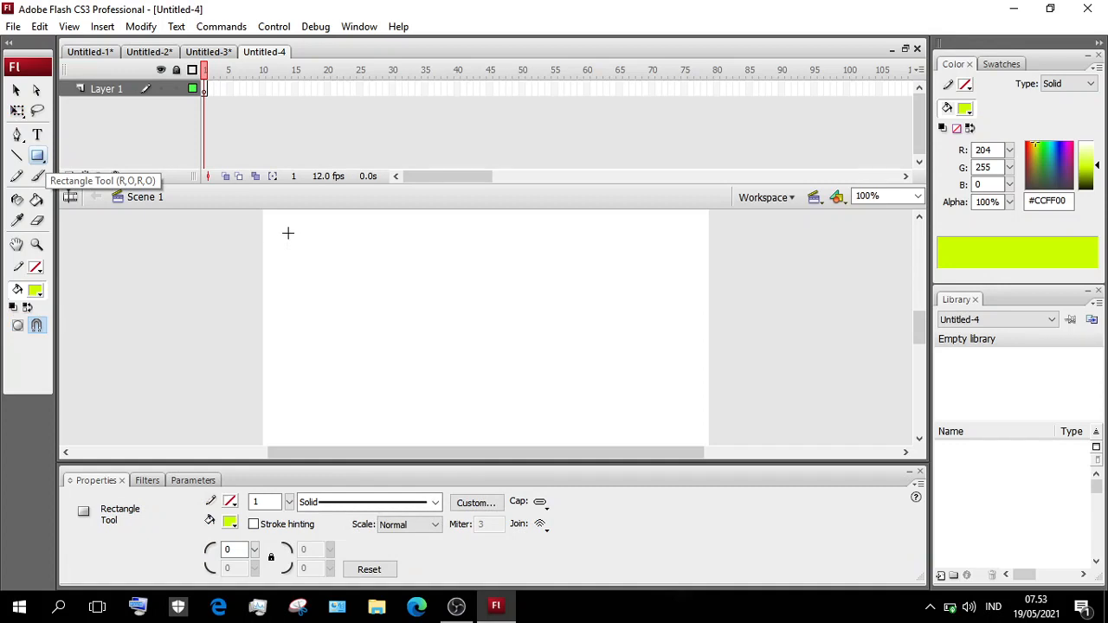
mouse_move(288, 233)
left_mouse_down()
mouse_move(611, 381)
mouse_move(690, 440)
mouse_move(685, 427)
left_mouse_up()
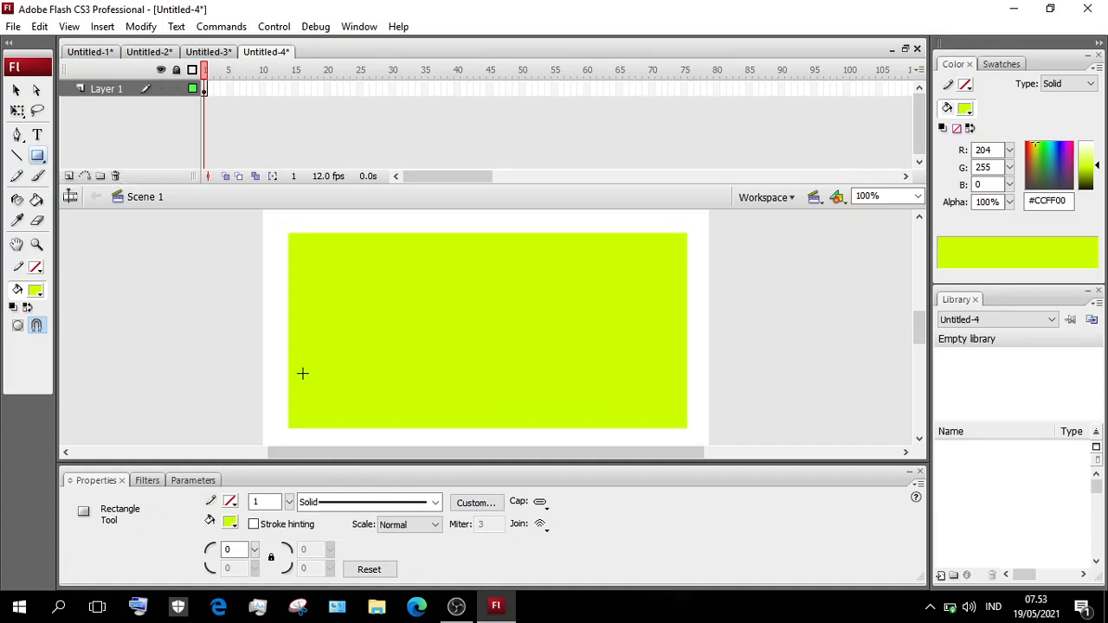
left_click(17, 88)
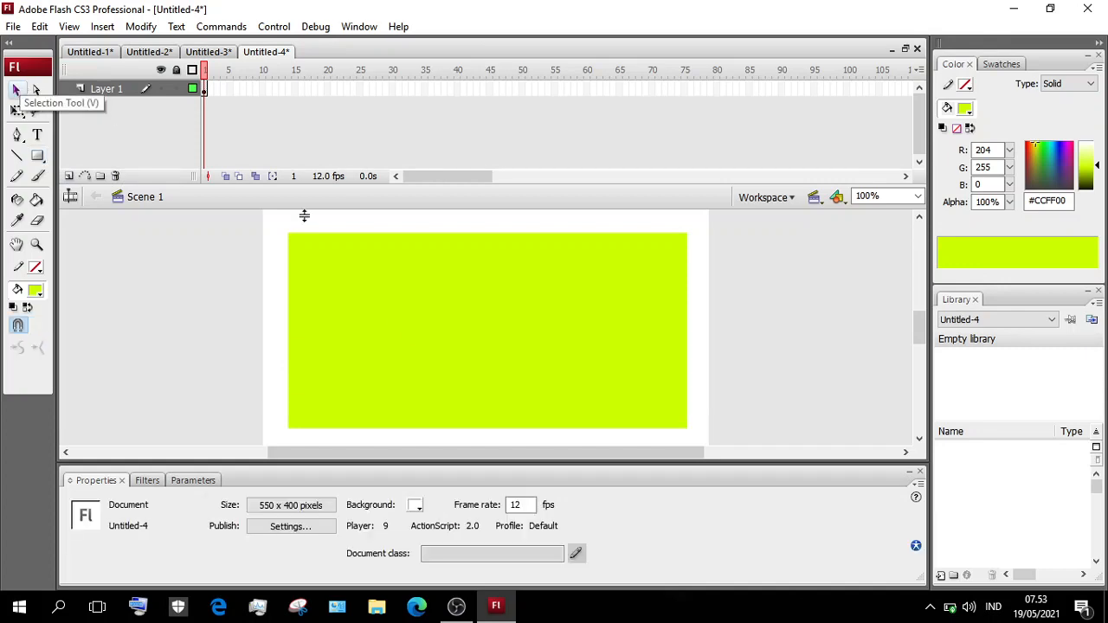
left_click(405, 327)
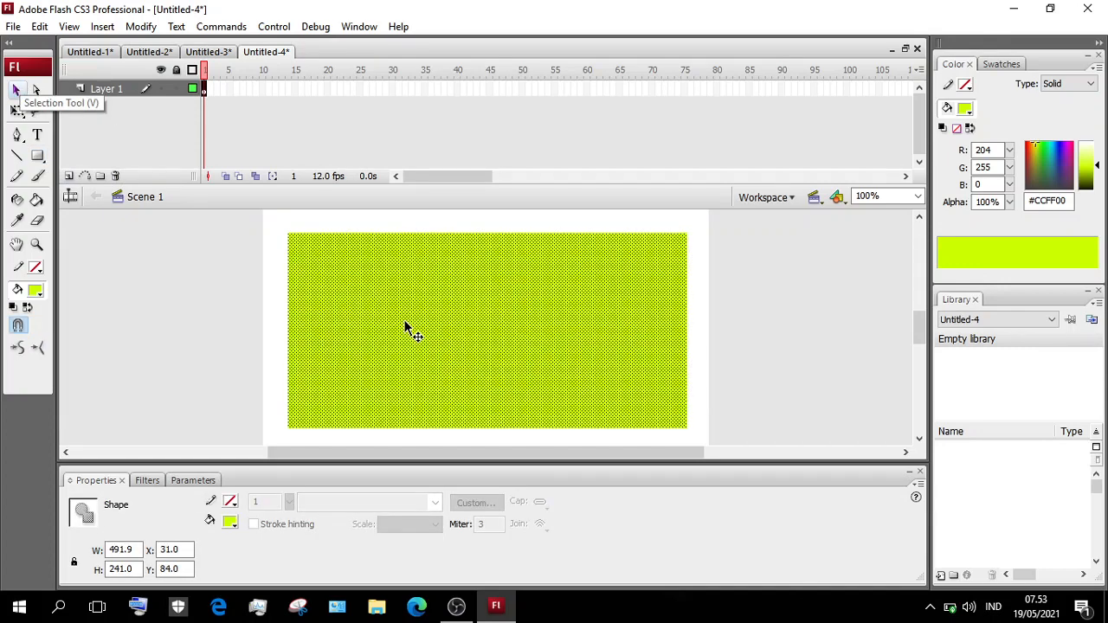
Change the large rectangle's fill color to dark green #006633 and deselect it
left_click(39, 293)
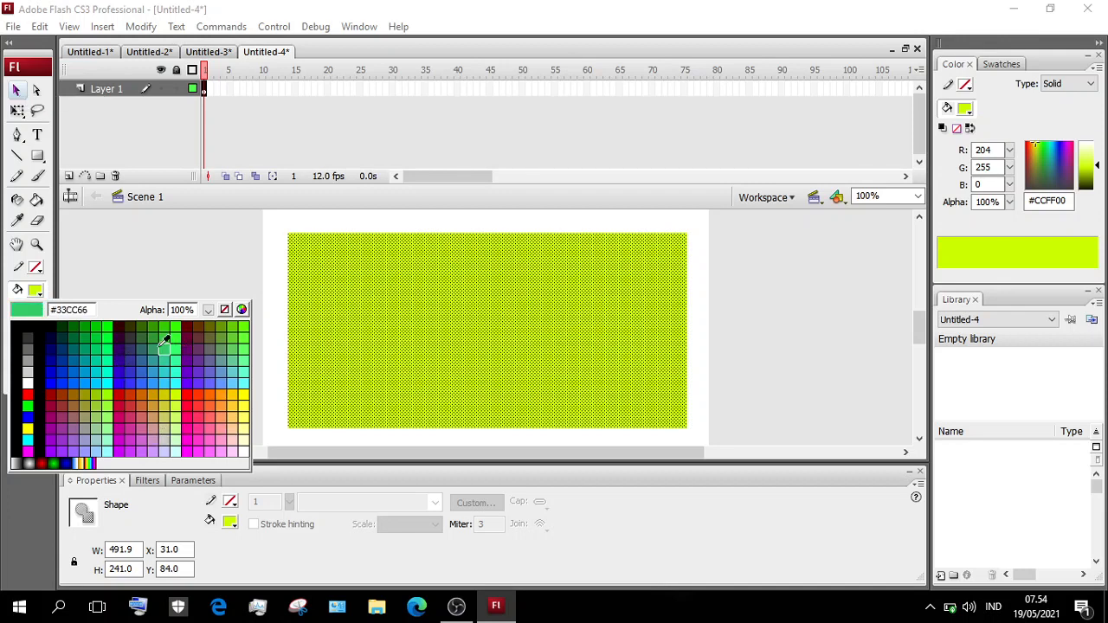
left_click(73, 334)
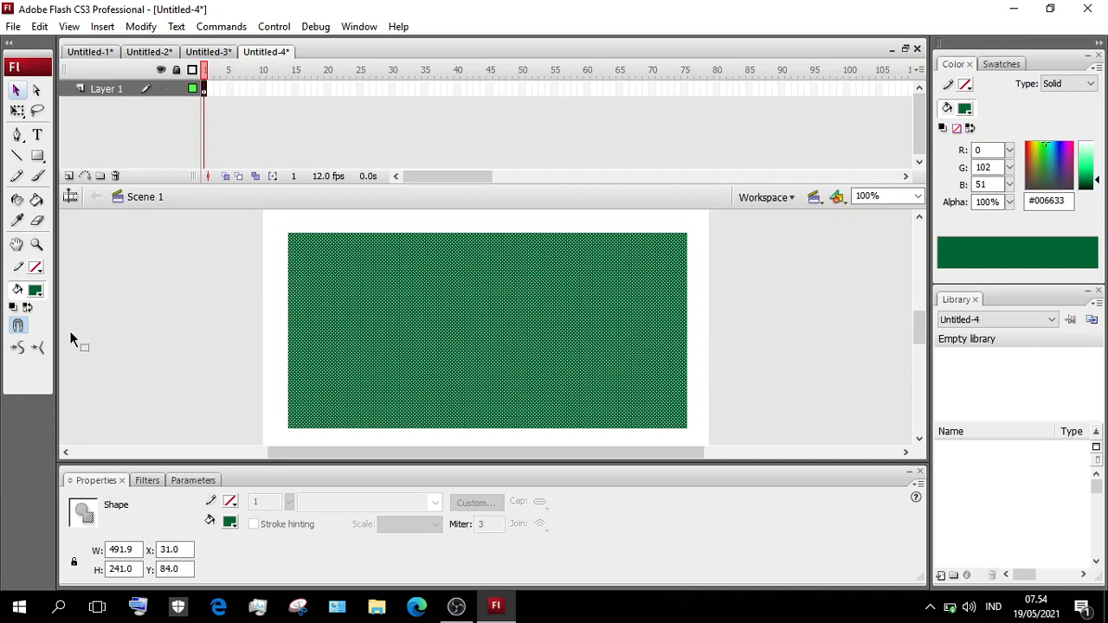
left_click(124, 329)
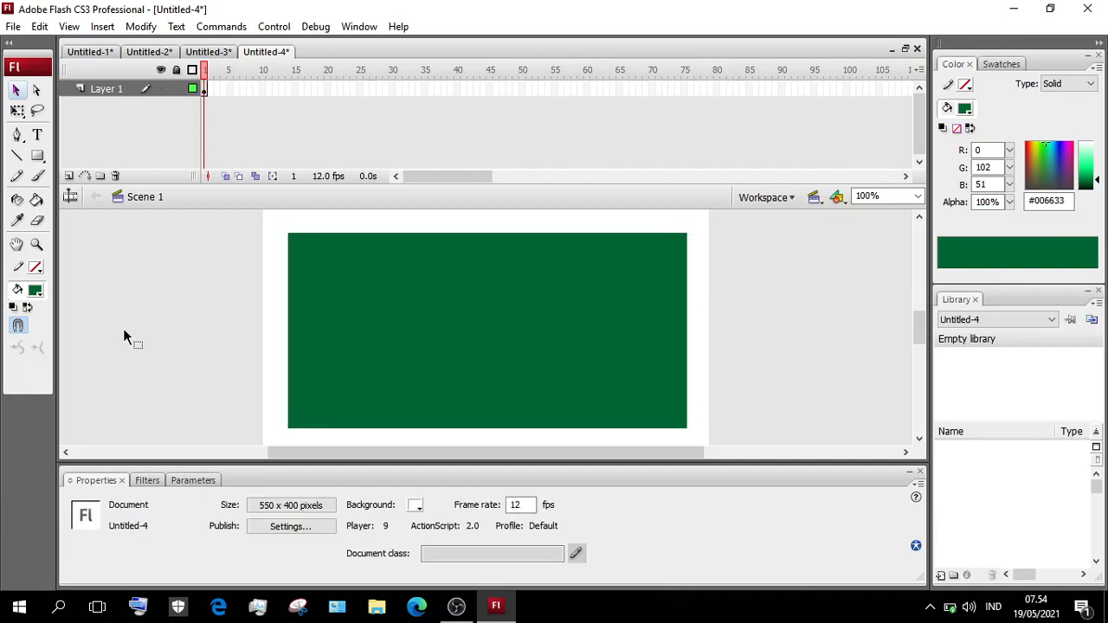
Convert the dark green rectangle into a Graphic symbol, keeping the default name Symbol 1
left_click(349, 331)
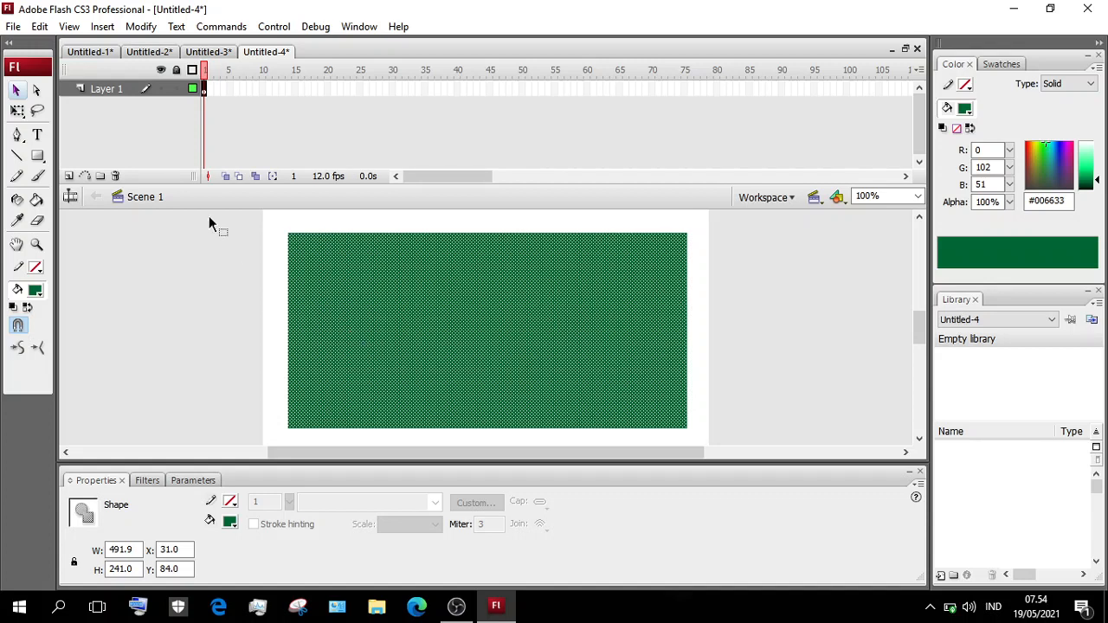
left_click(145, 28)
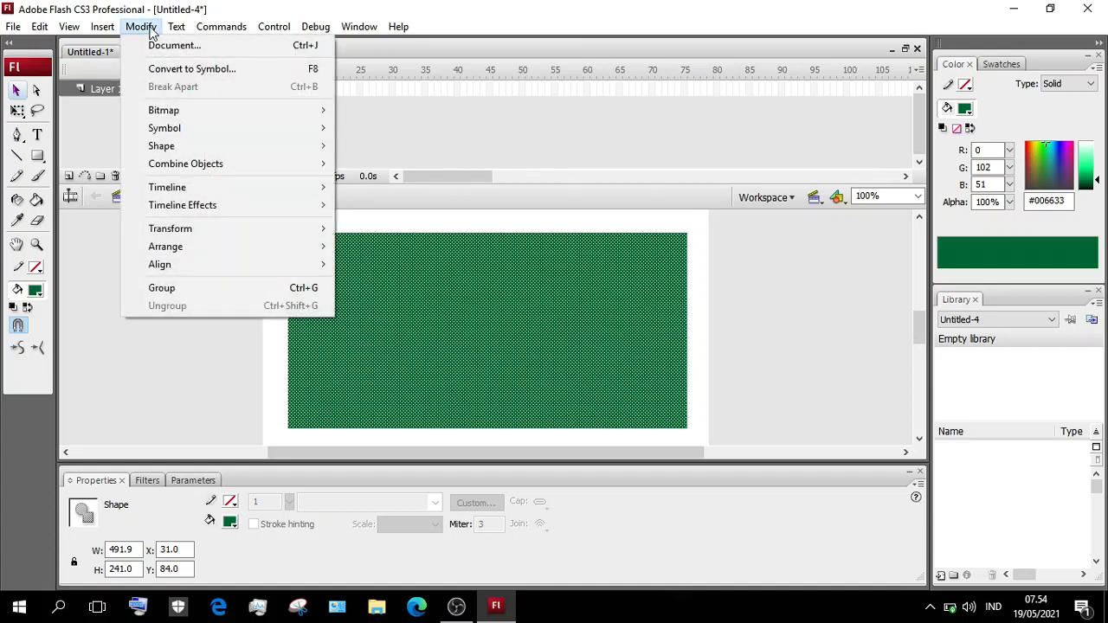
left_click(186, 65)
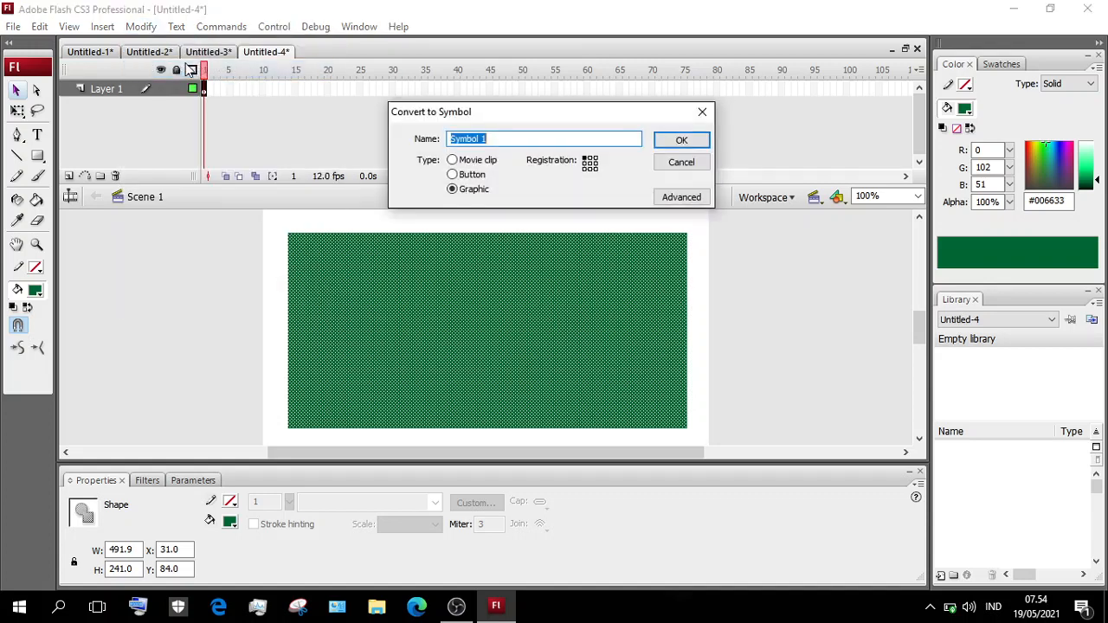
left_click(698, 142)
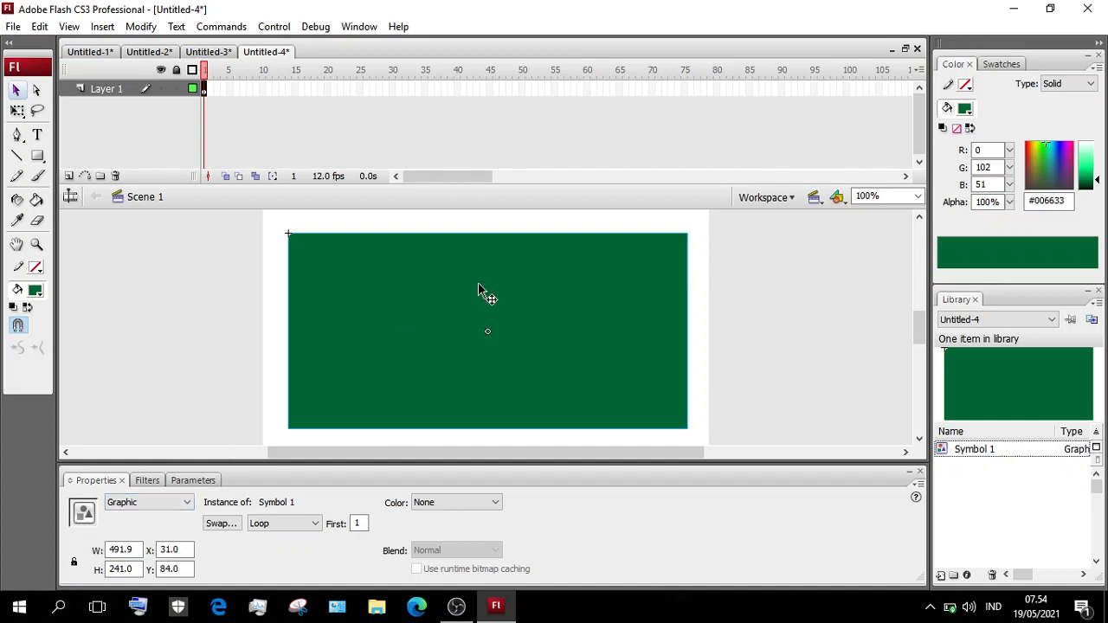
Give the dark green rectangle's layer a motion tween running from frame 1 to a keyframe at frame 30
left_click(393, 90)
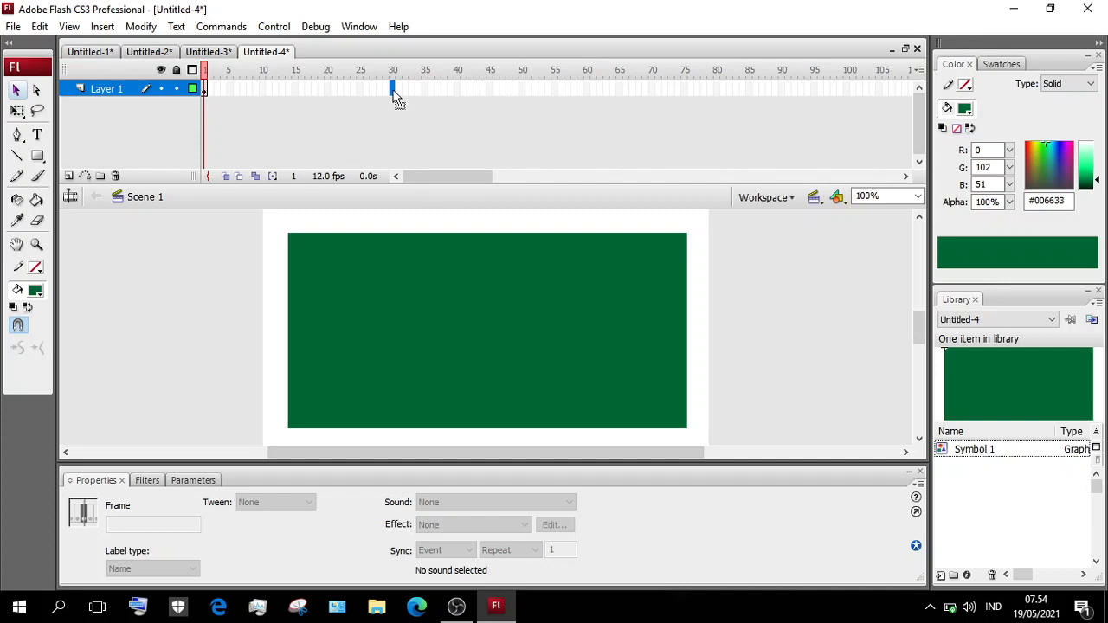
right_click(393, 97)
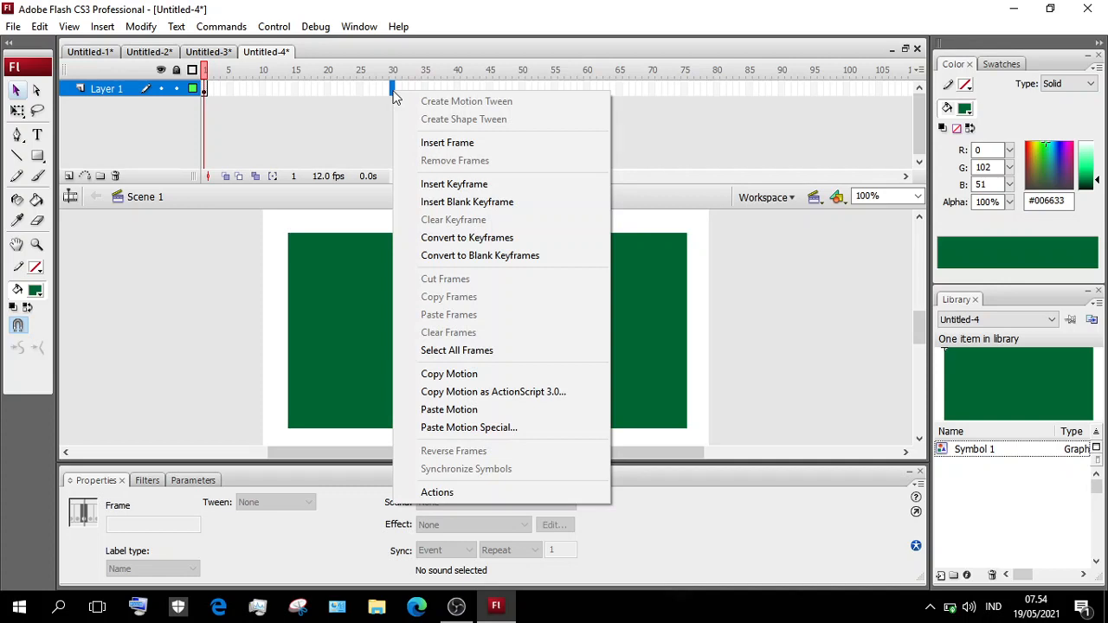
left_click(449, 145)
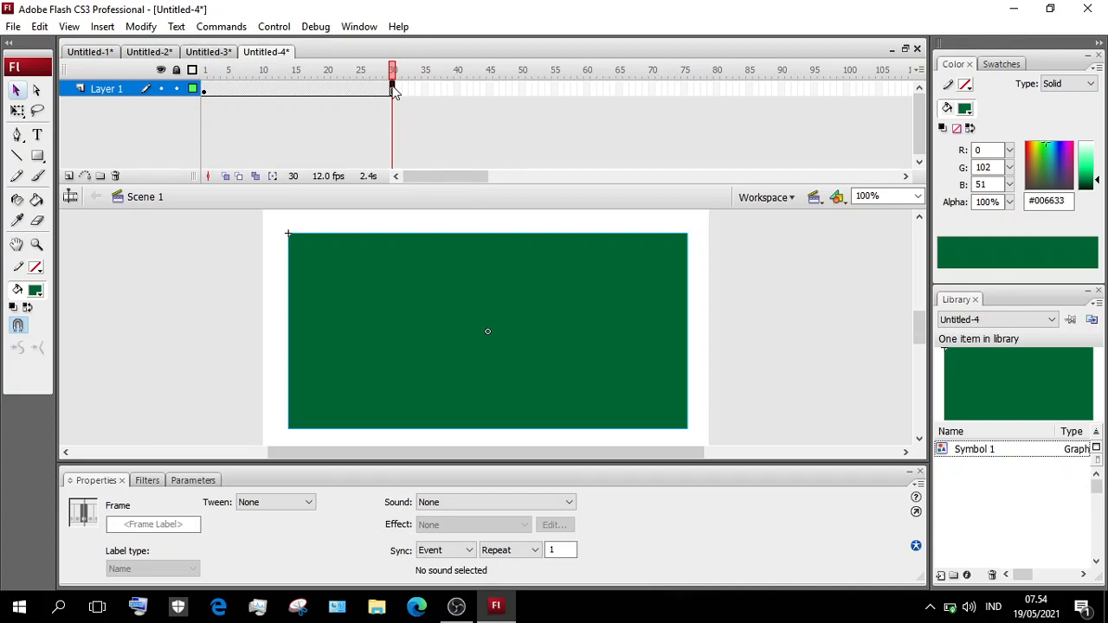
right_click(392, 88)
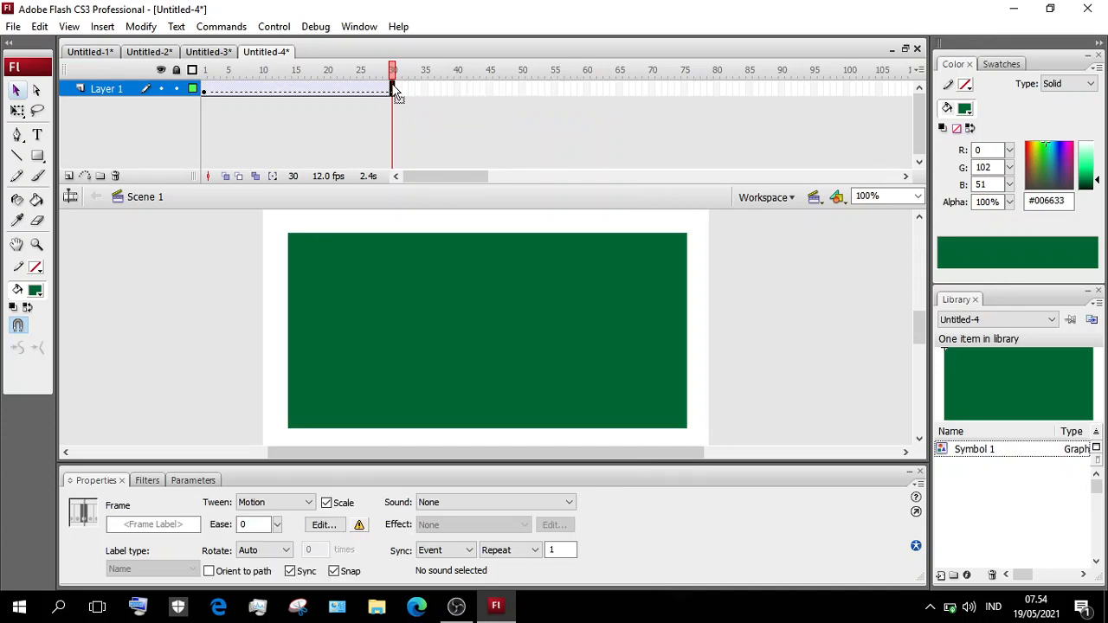
right_click(393, 91)
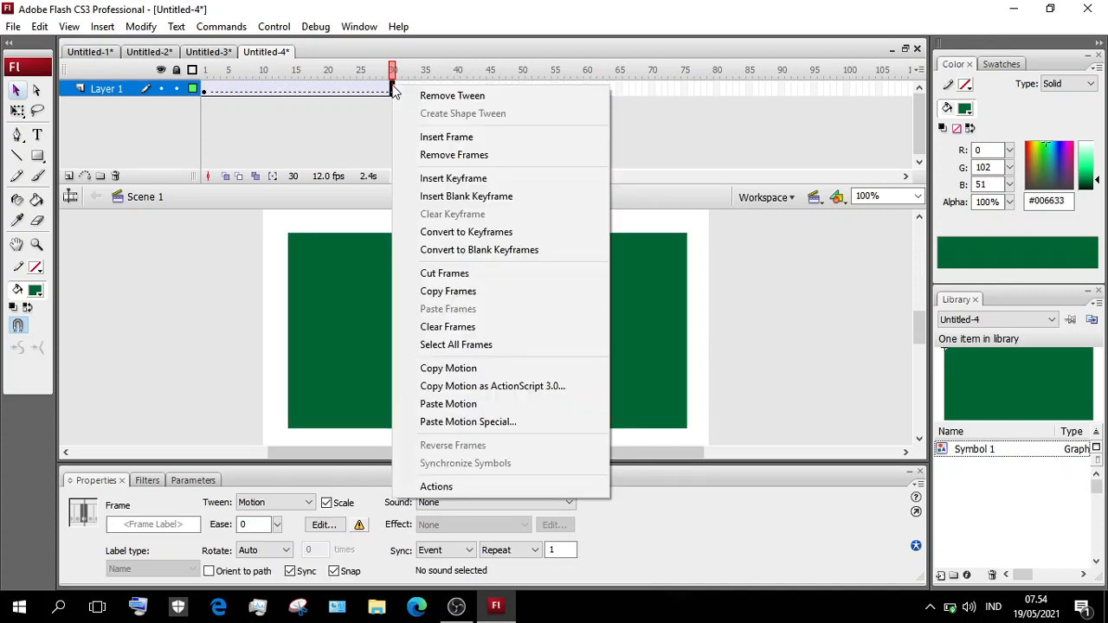
left_click(465, 179)
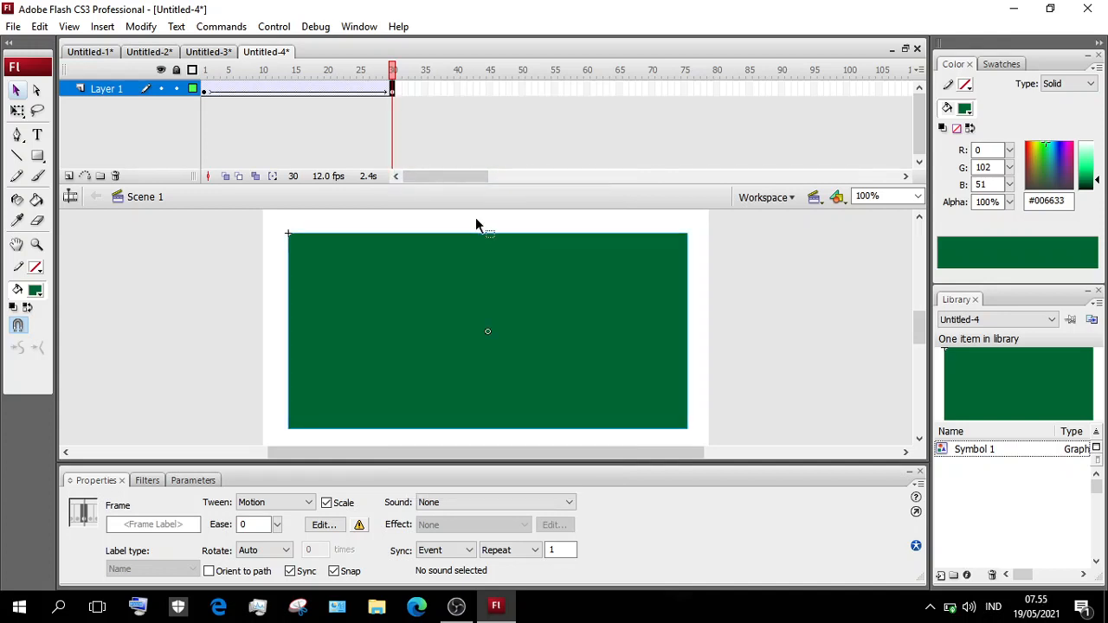
Shrink the dark green rectangle at frame 30 around its center to about 235 × 115 px with Free Transform and preview the animation
left_click(16, 113)
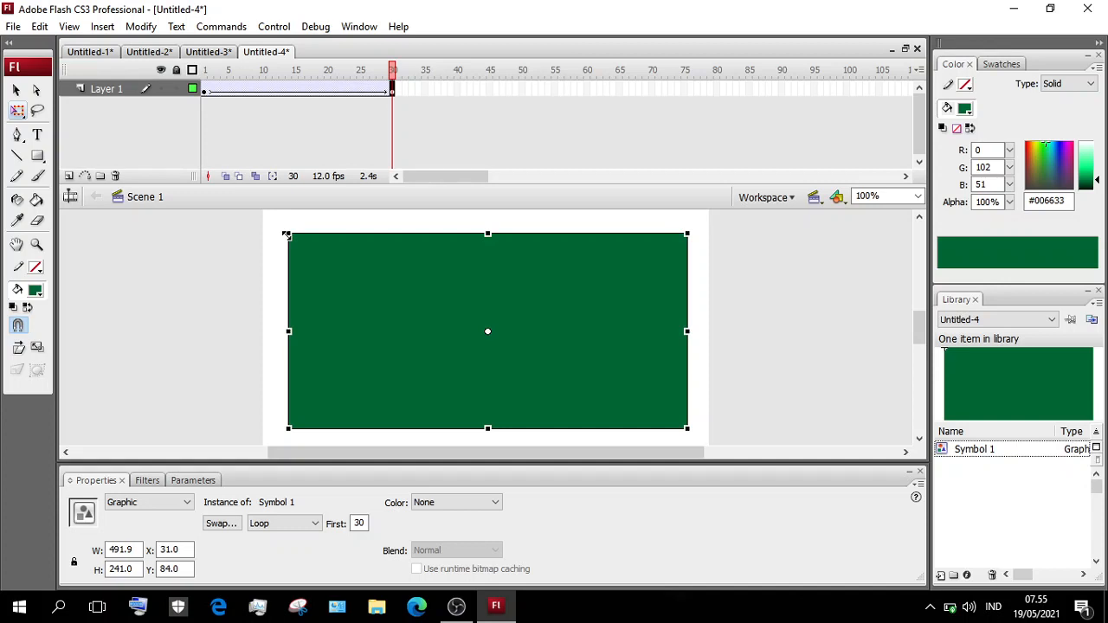
left_click_drag(285, 233, 367, 294)
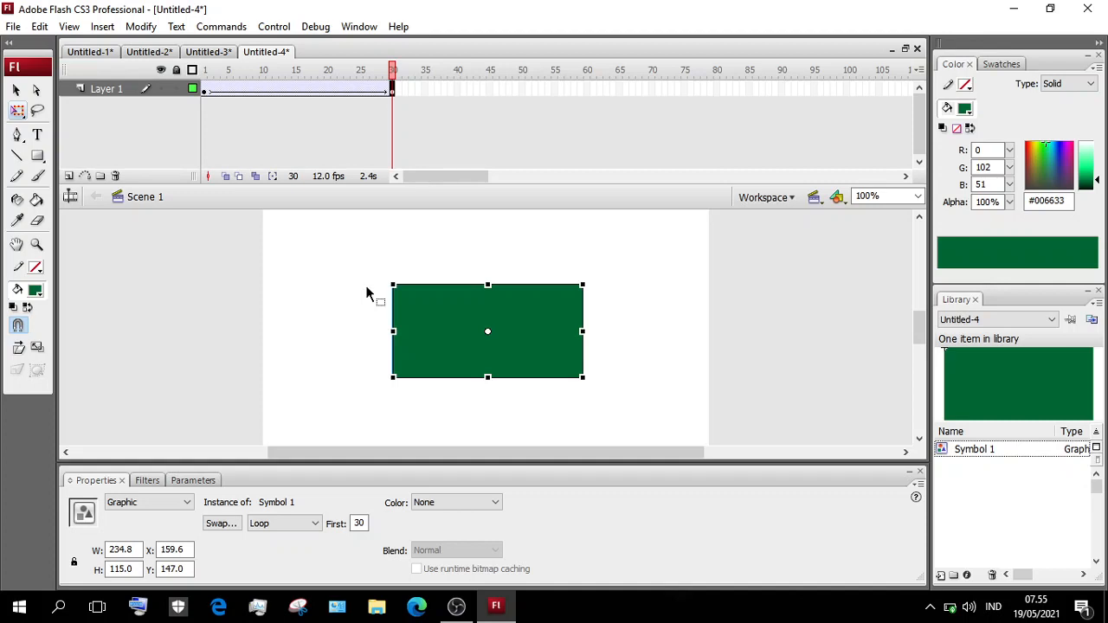
key("ctrl+Return")
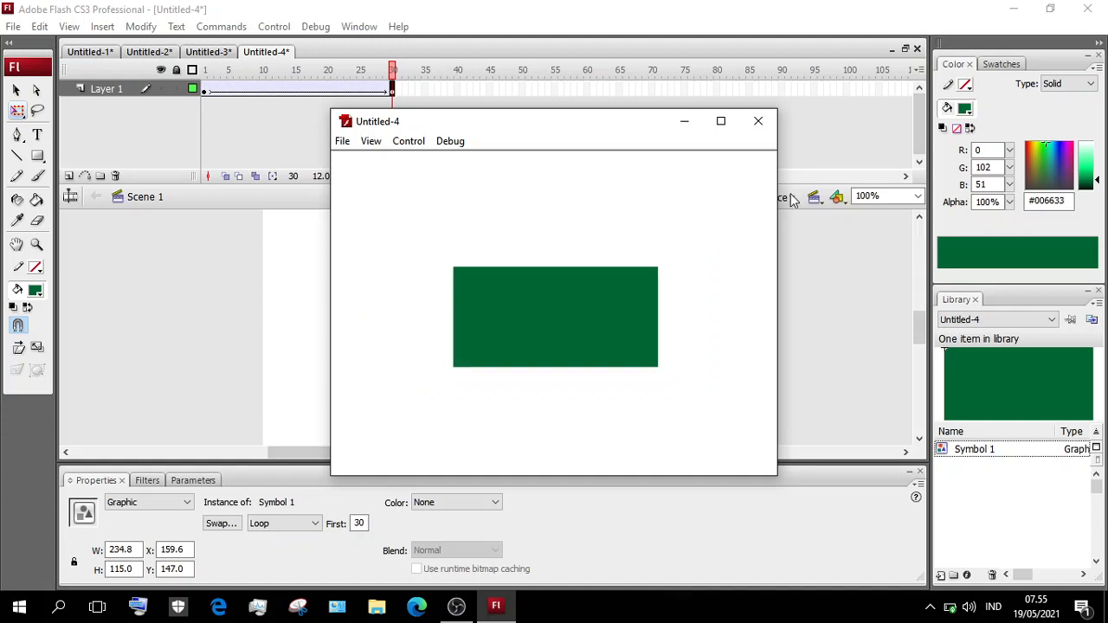
Close the preview, deselect the dark green rectangle, and look through the documents Untitled-1 to Untitled-4
left_click(758, 122)
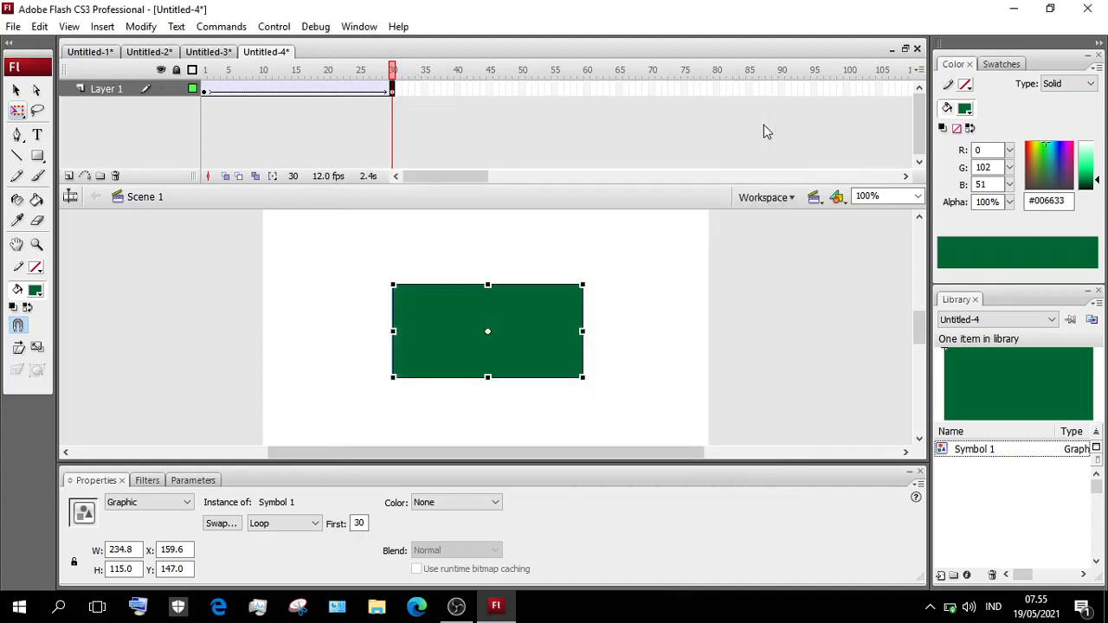
left_click(658, 255)
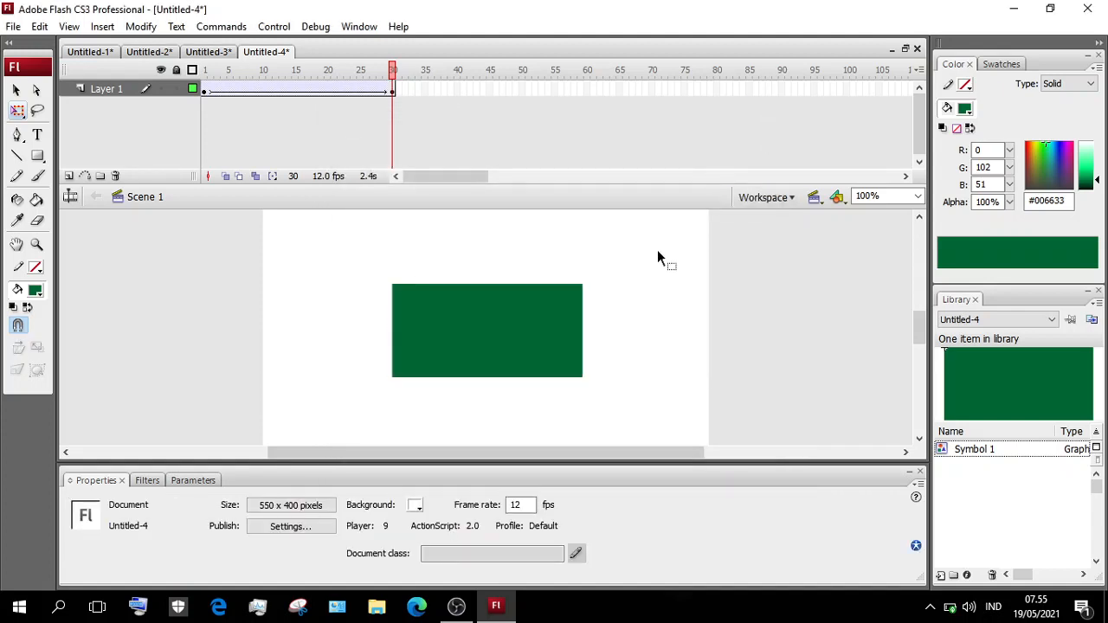
left_click(102, 51)
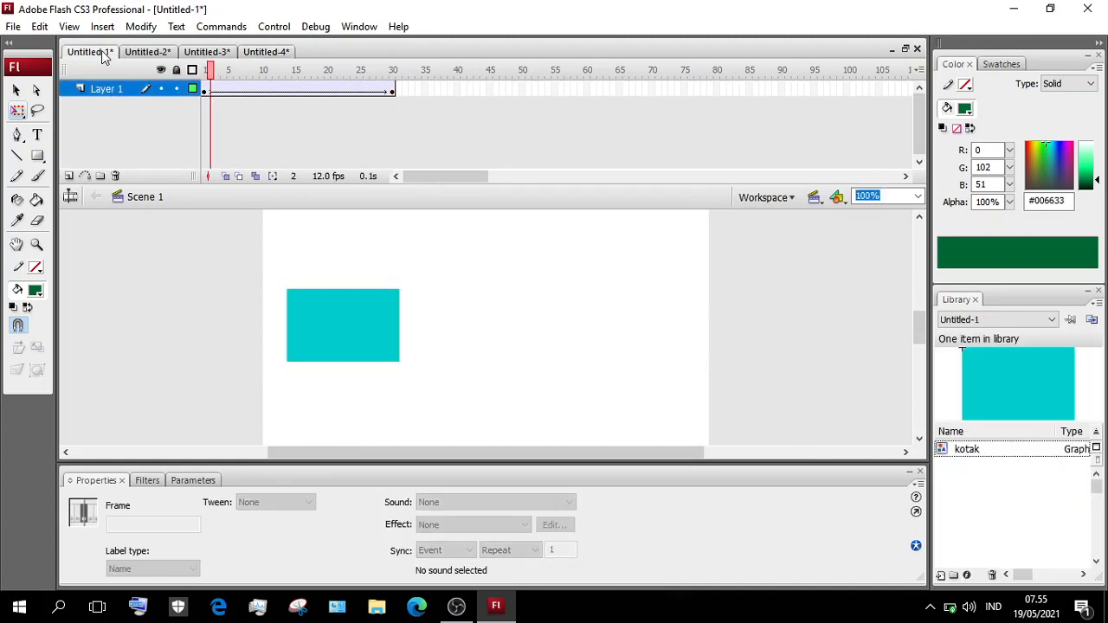
left_click(149, 52)
left_click(212, 52)
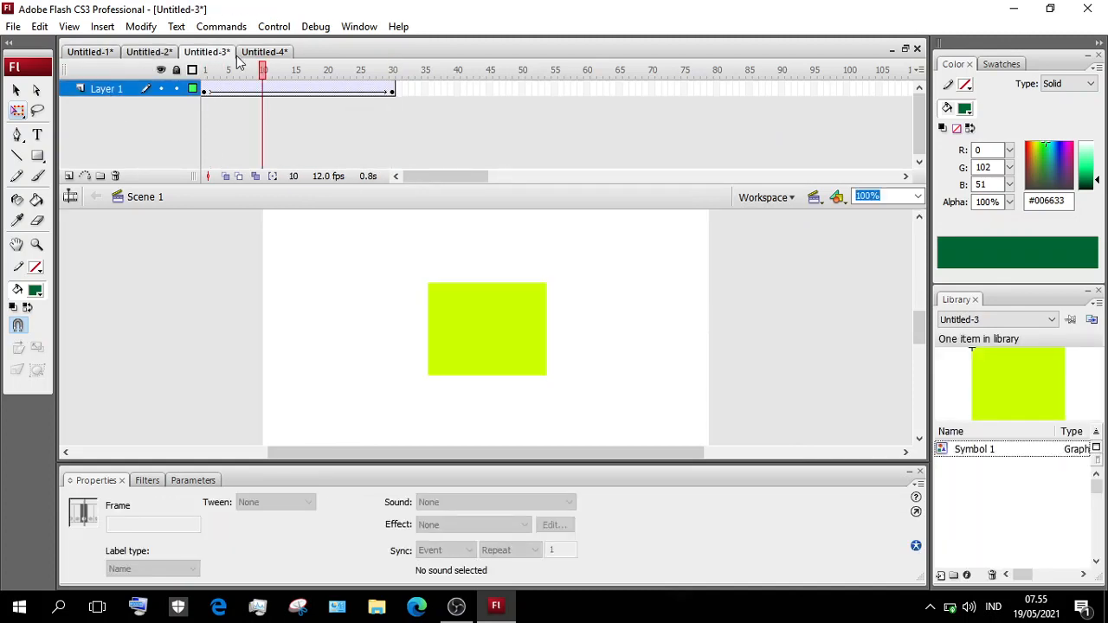
left_click(262, 52)
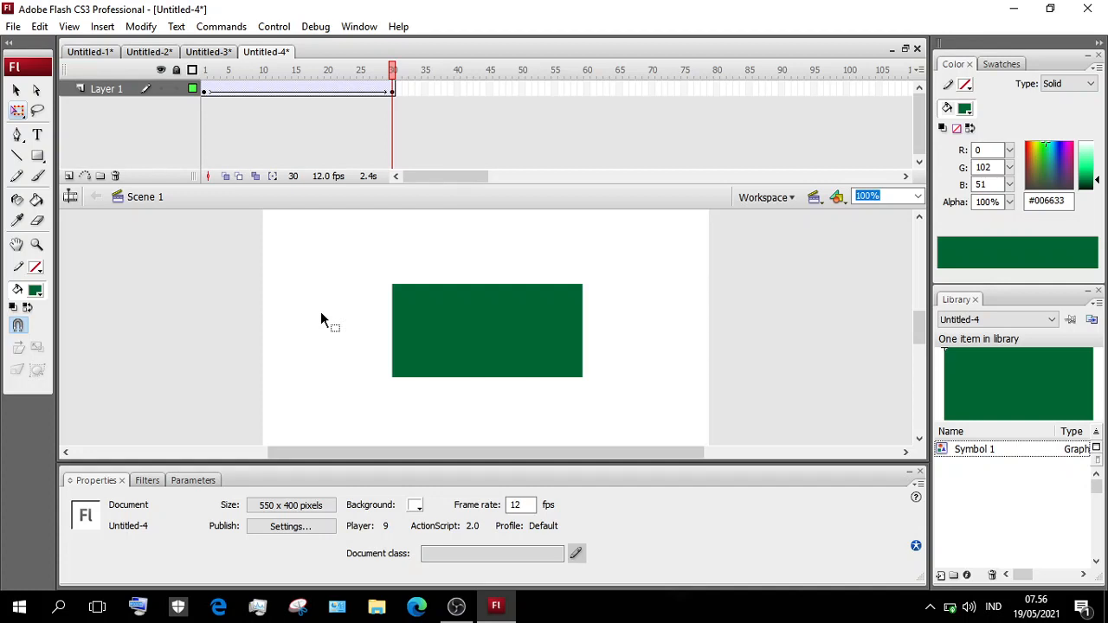
Preview the animations of Untitled-1 and Untitled-2, closing each preview after viewing it
left_click(87, 53)
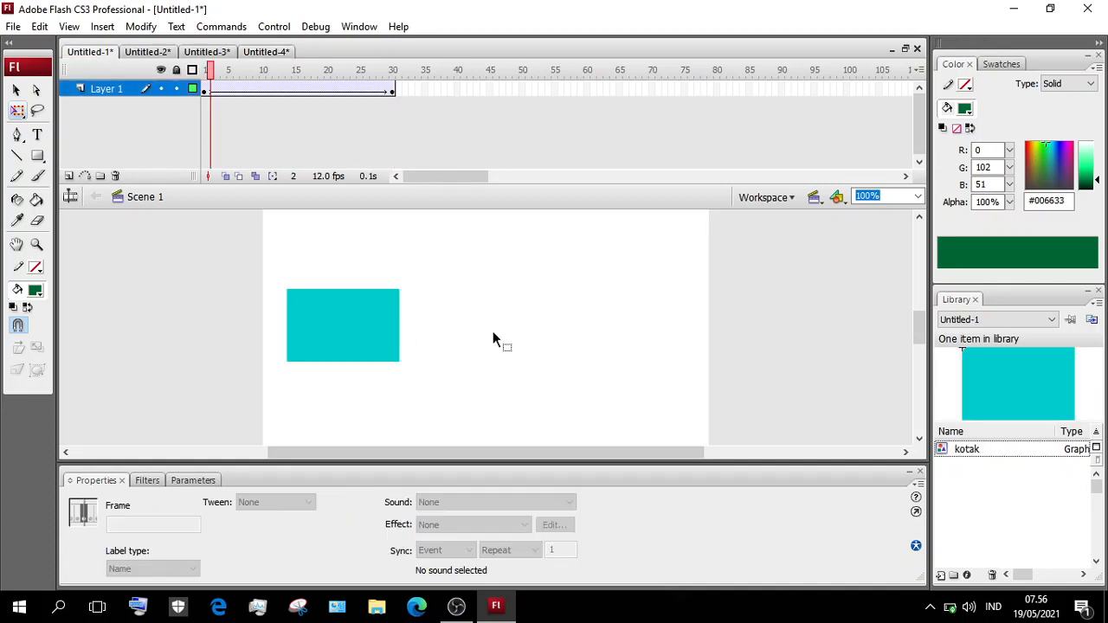
key("ctrl+Return")
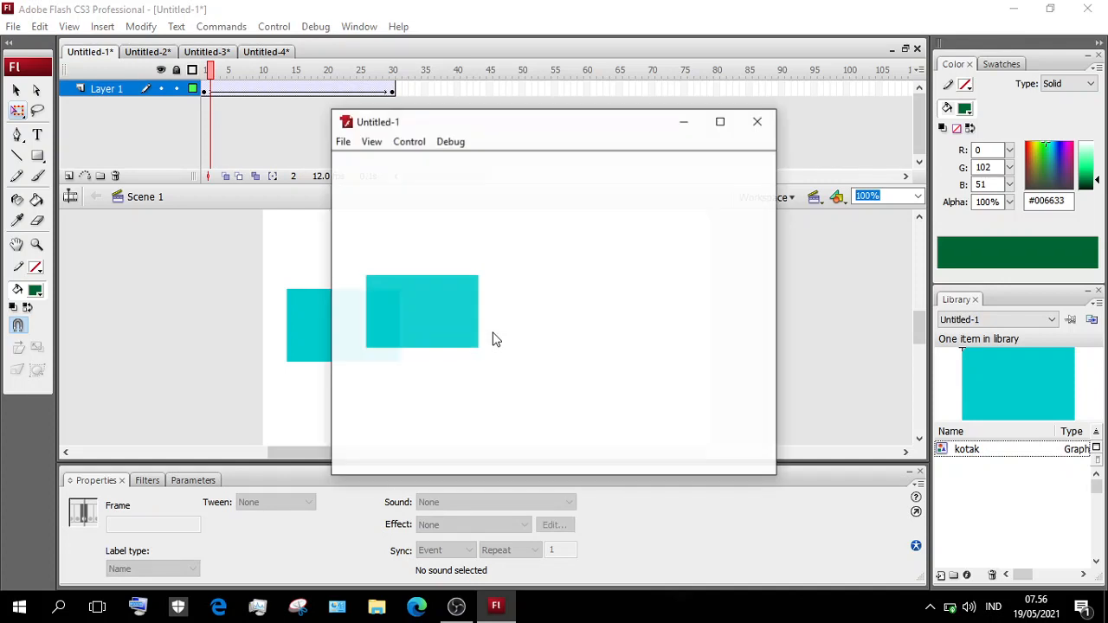
left_click(758, 122)
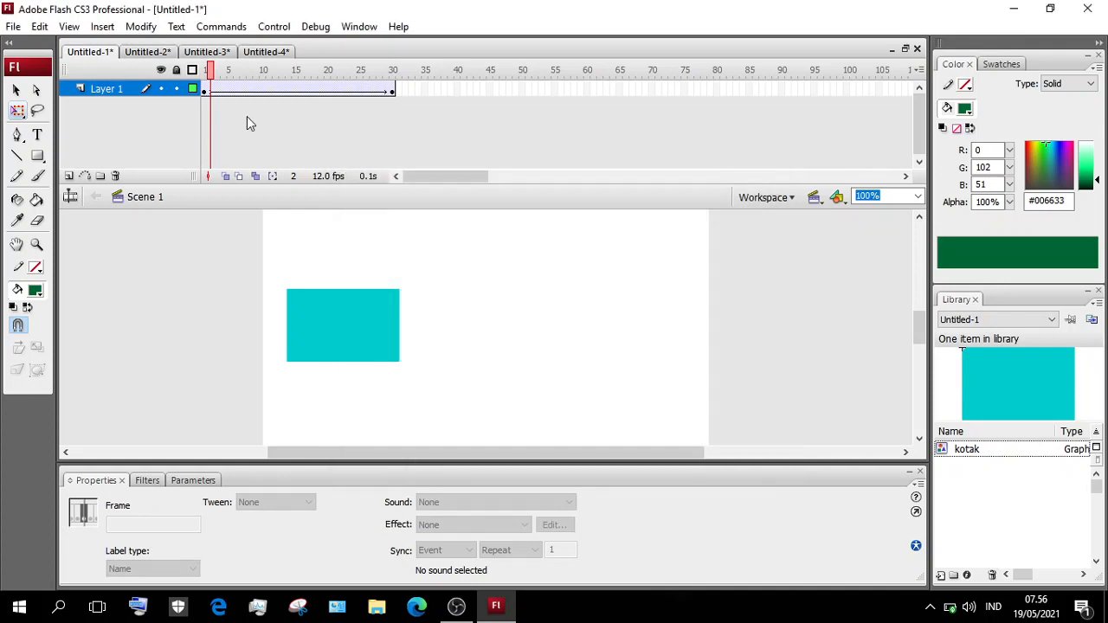
left_click(149, 52)
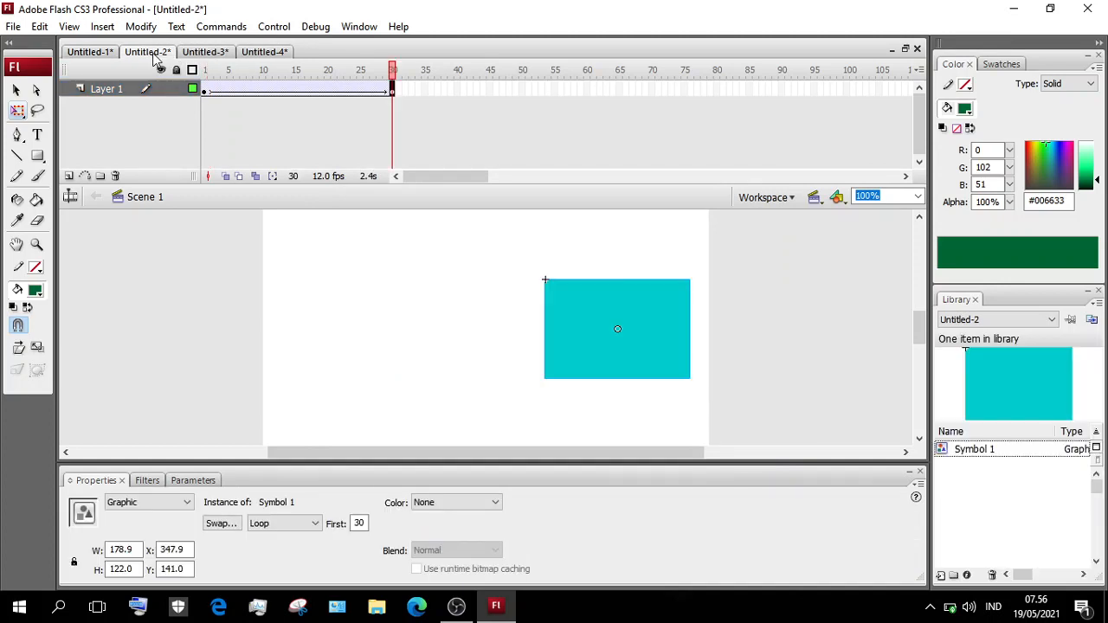
key("ctrl+Return")
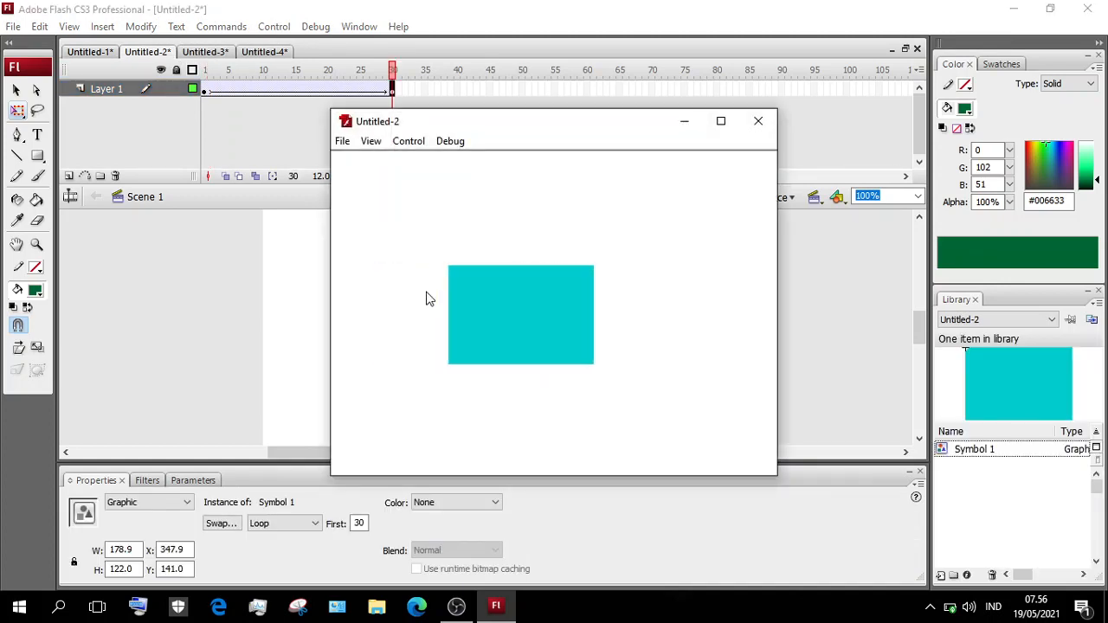
left_click(758, 121)
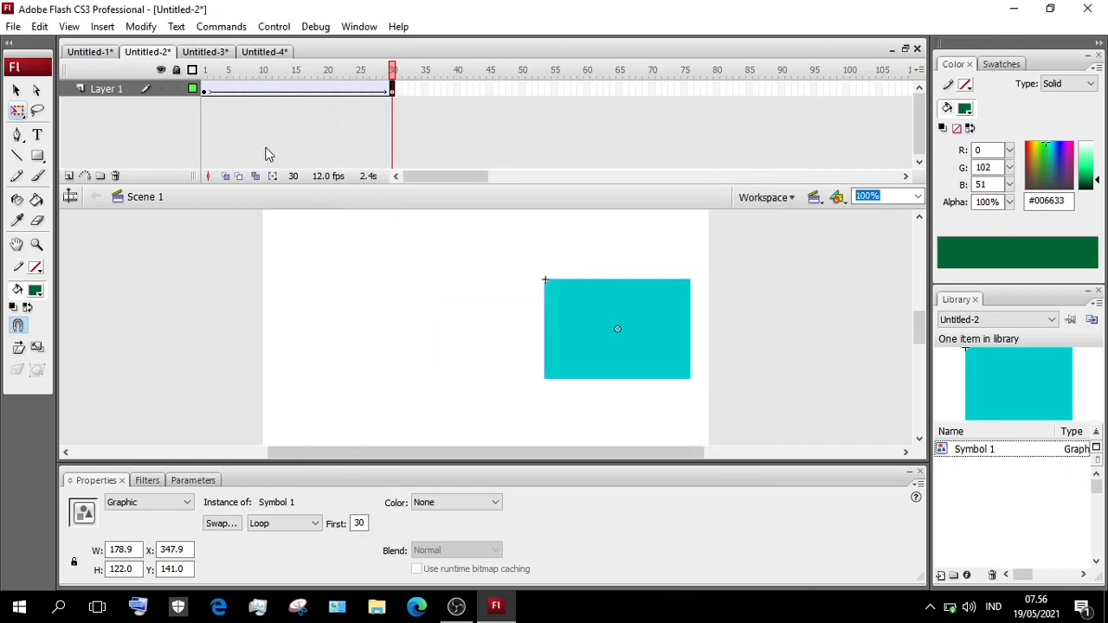
Preview the animations of Untitled-3 and Untitled-4, closing each preview after viewing it
left_click(217, 52)
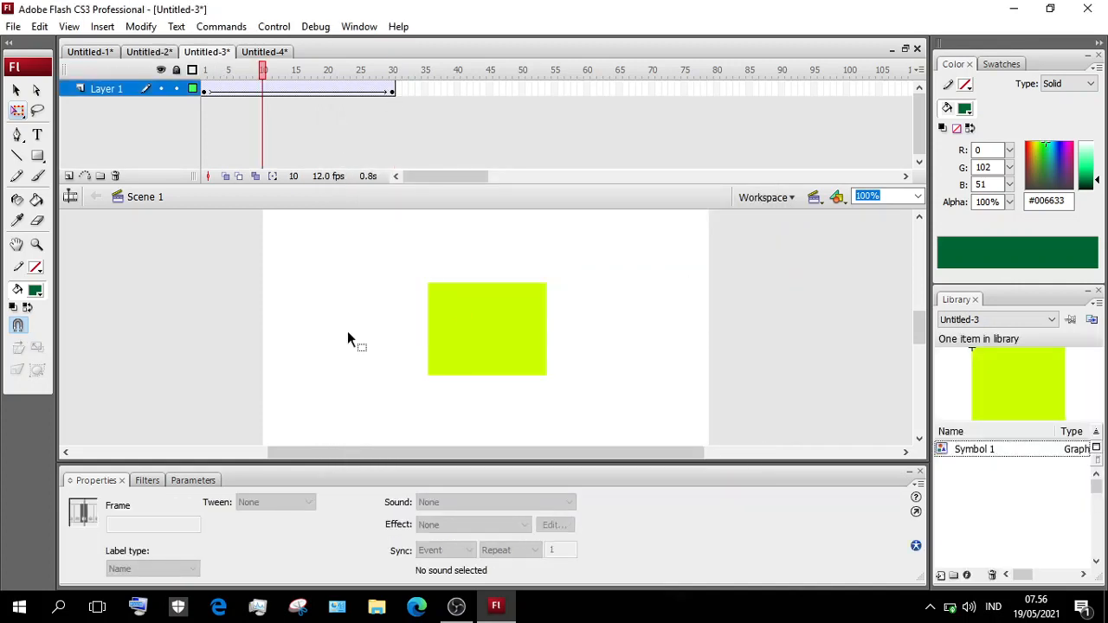
key("ctrl+Return")
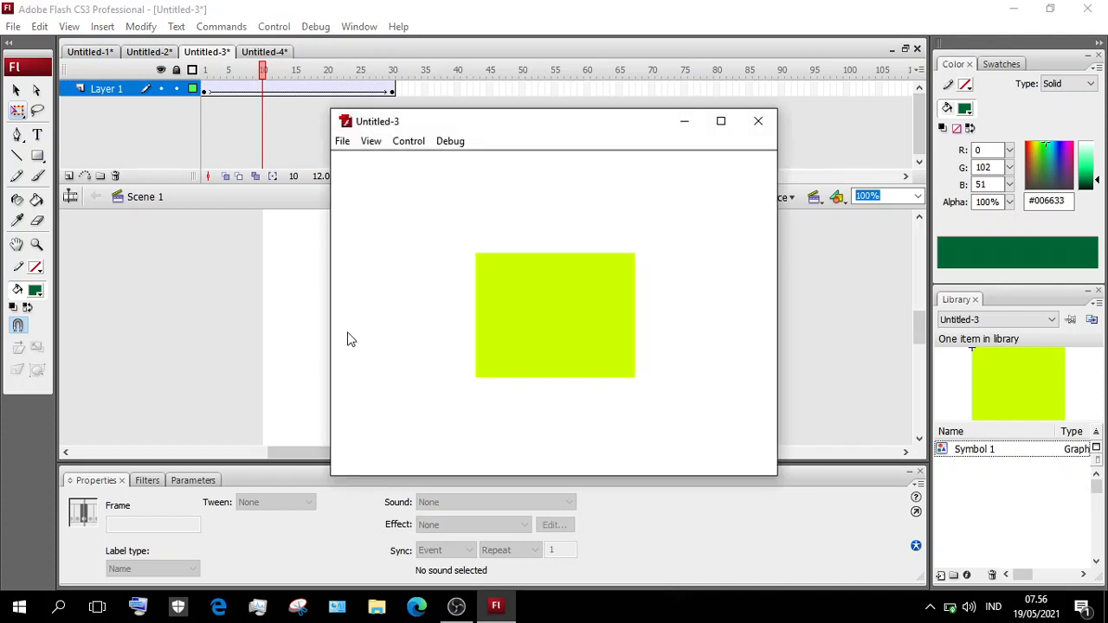
left_click(758, 126)
left_click(280, 53)
left_click(392, 69)
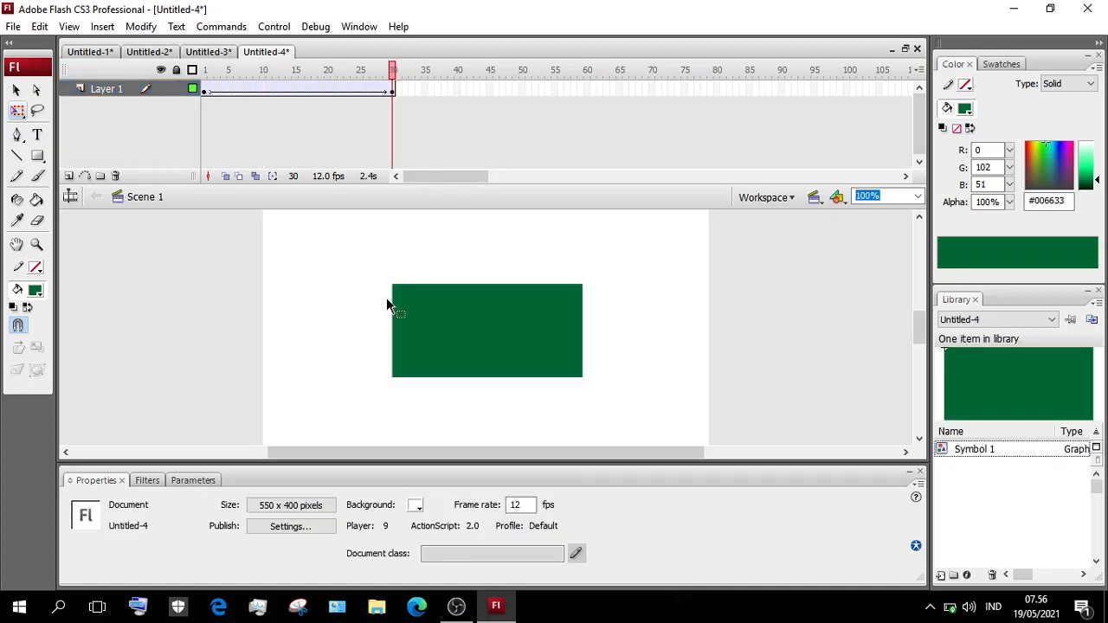
key("ctrl+Return")
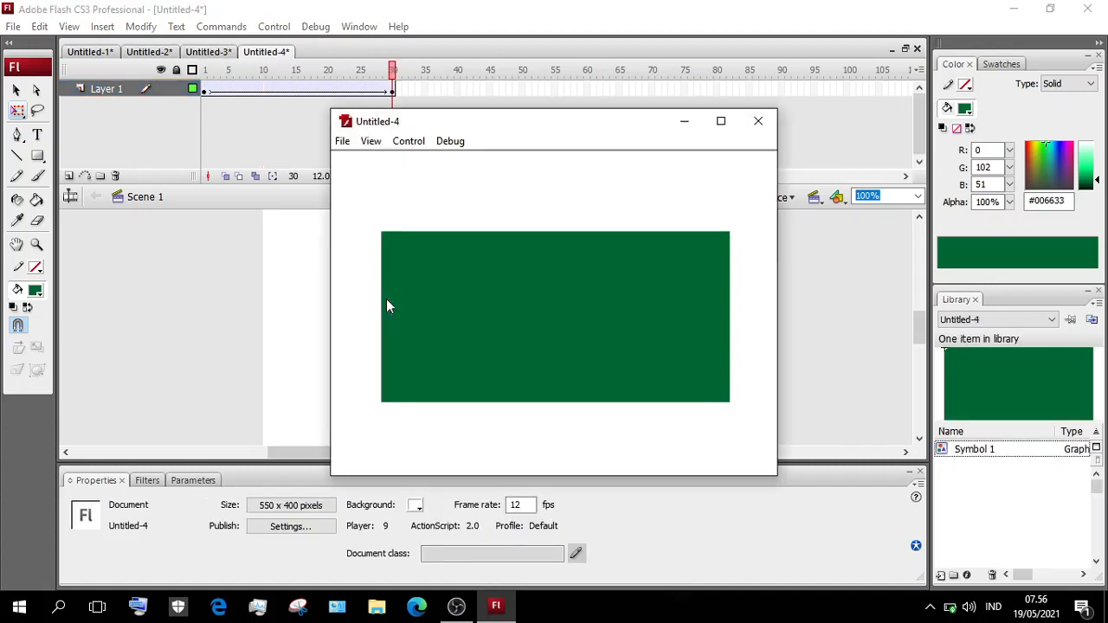
left_click(758, 123)
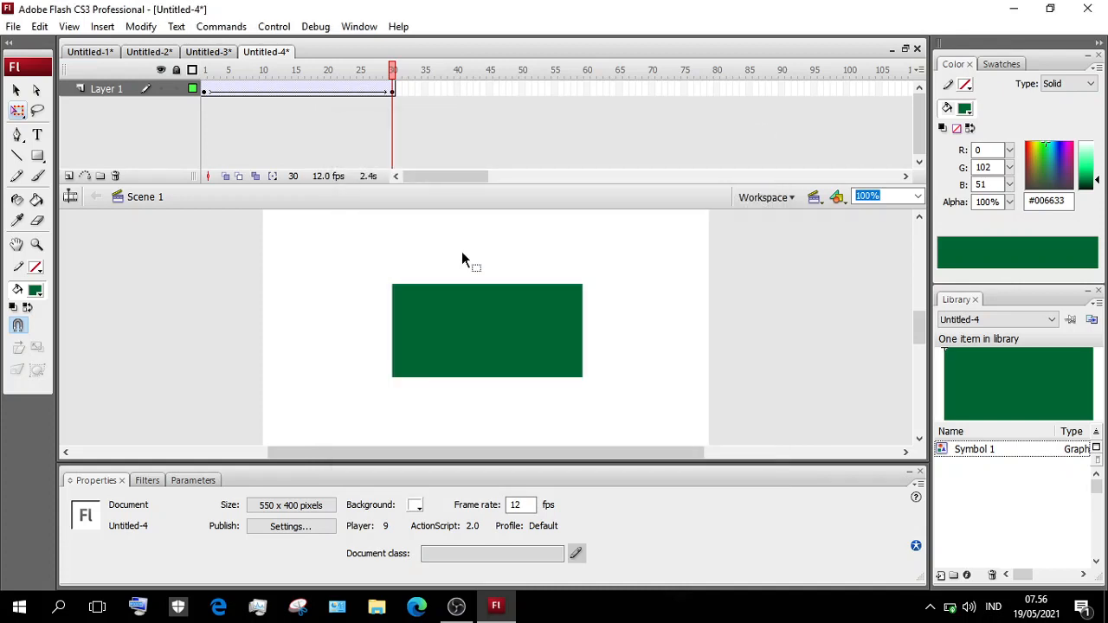
Create a new Flash File (ActionScript 2.0) document
left_click(13, 26)
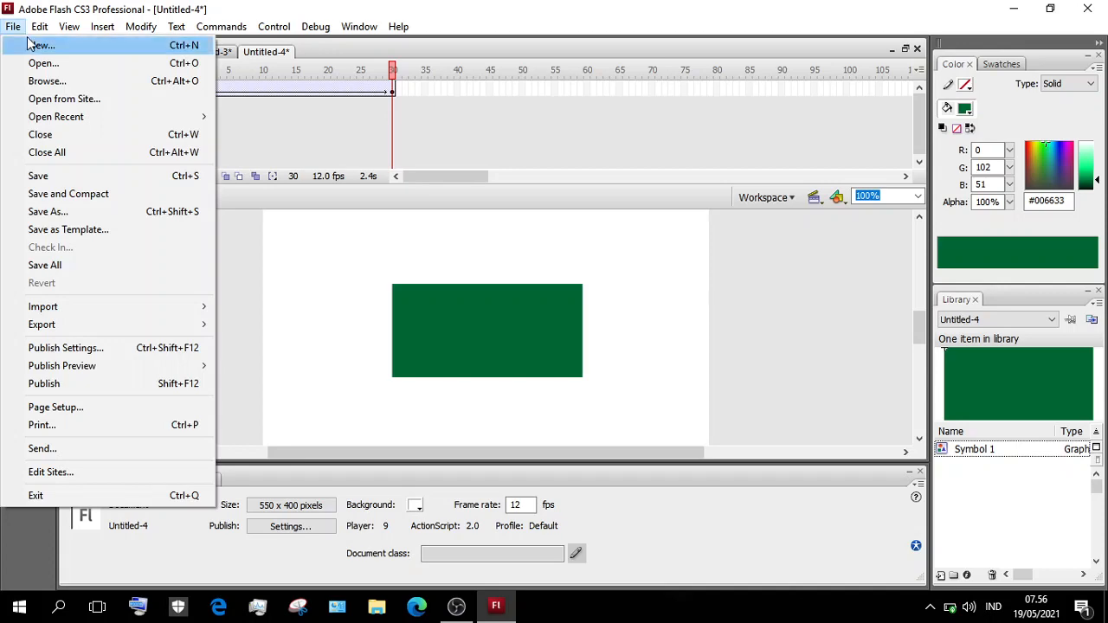
left_click(35, 45)
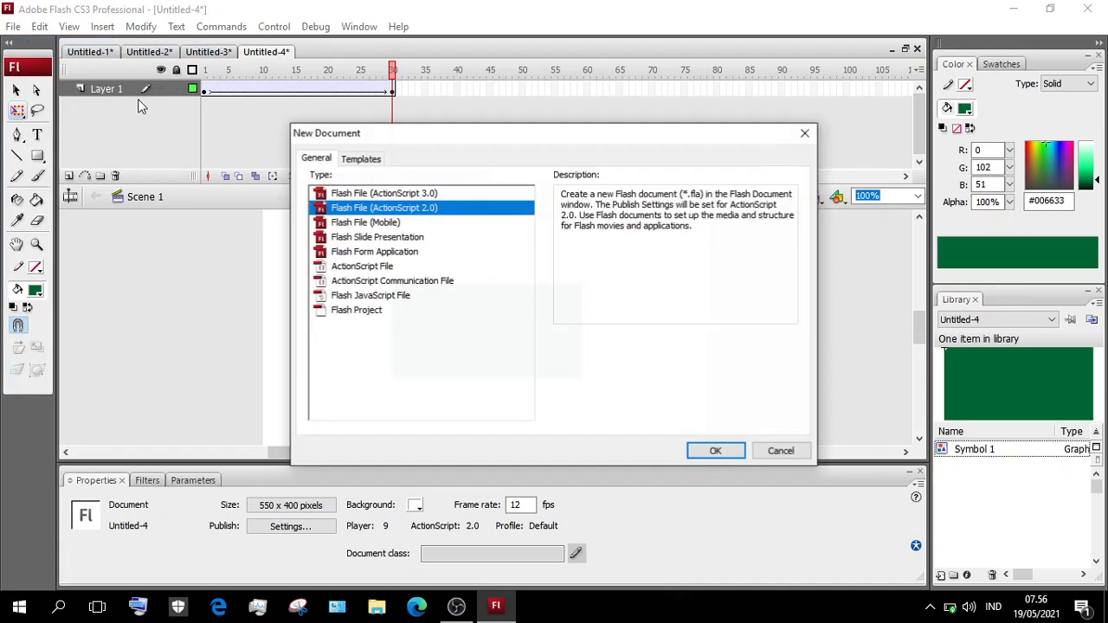
left_click(715, 451)
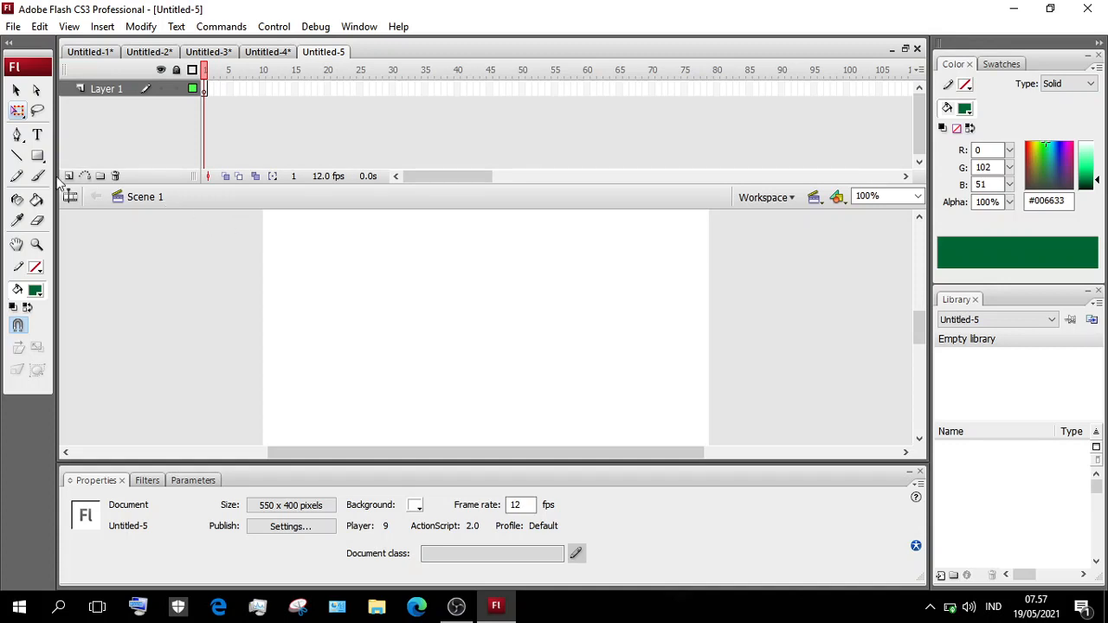
Draw an oval about 165 × 102 px without a stroke and move it close to the center of the stage
left_click(37, 156)
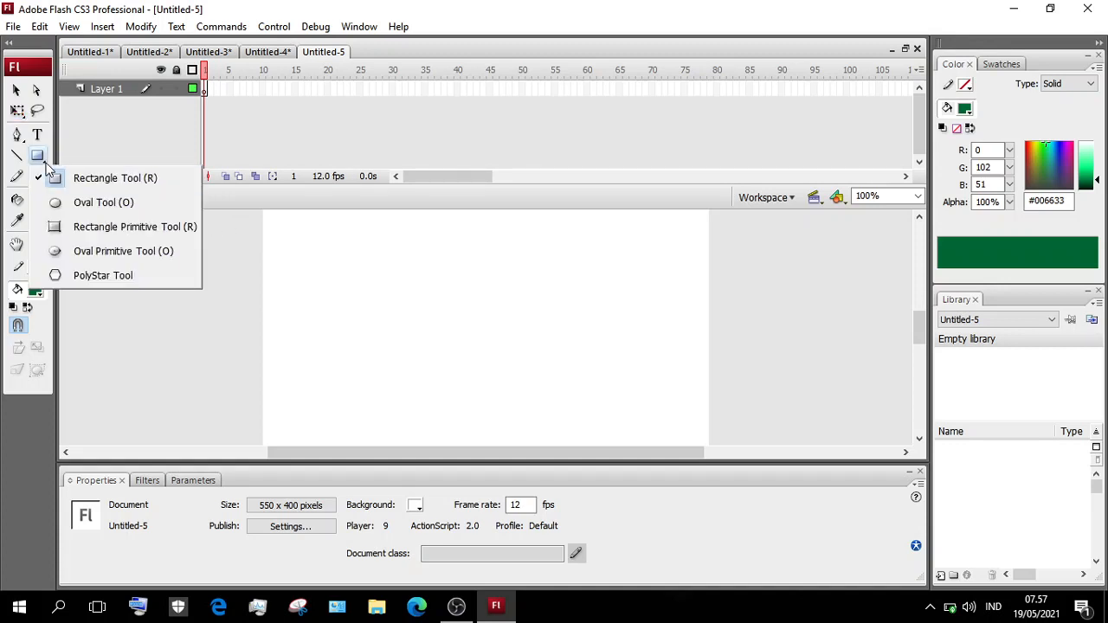
left_click(76, 196)
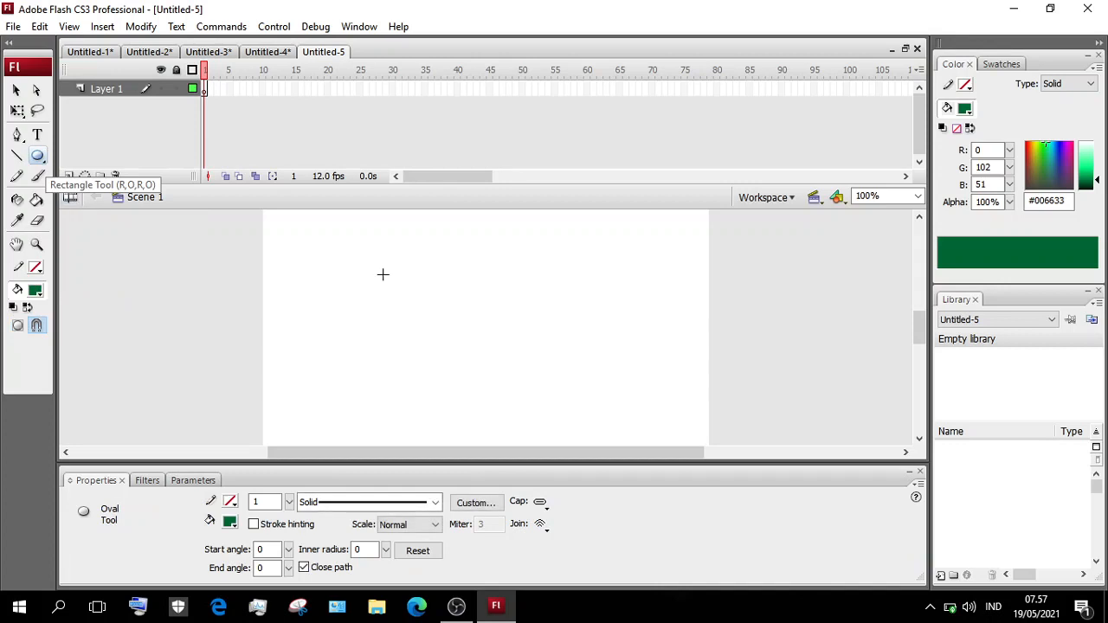
left_click_drag(428, 288, 561, 371)
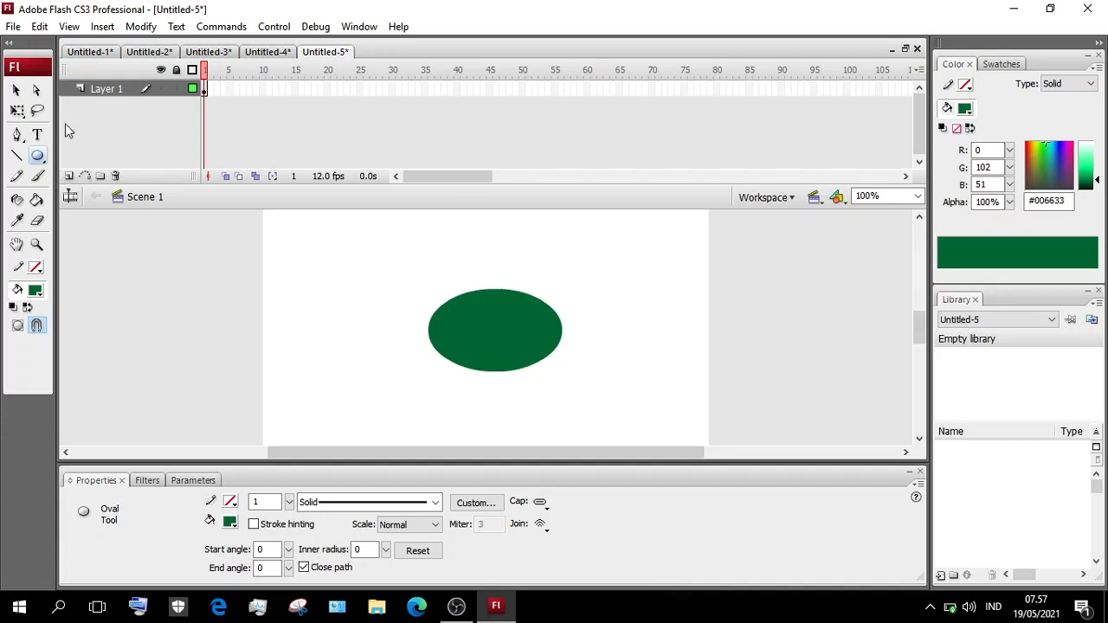
left_click(16, 90)
left_click(494, 320)
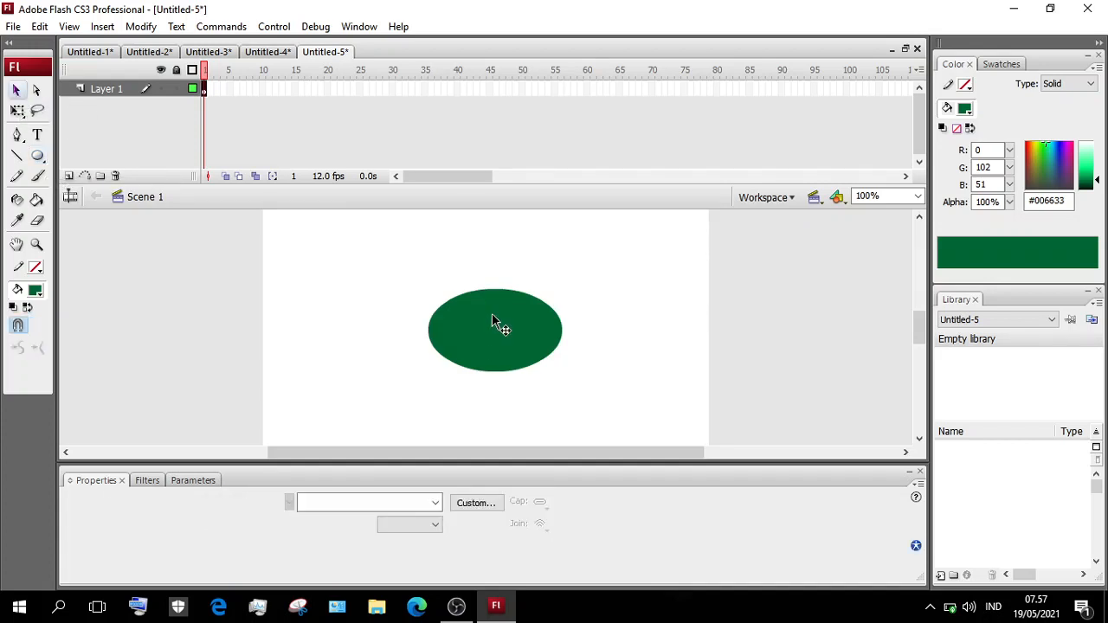
left_click_drag(494, 322, 487, 322)
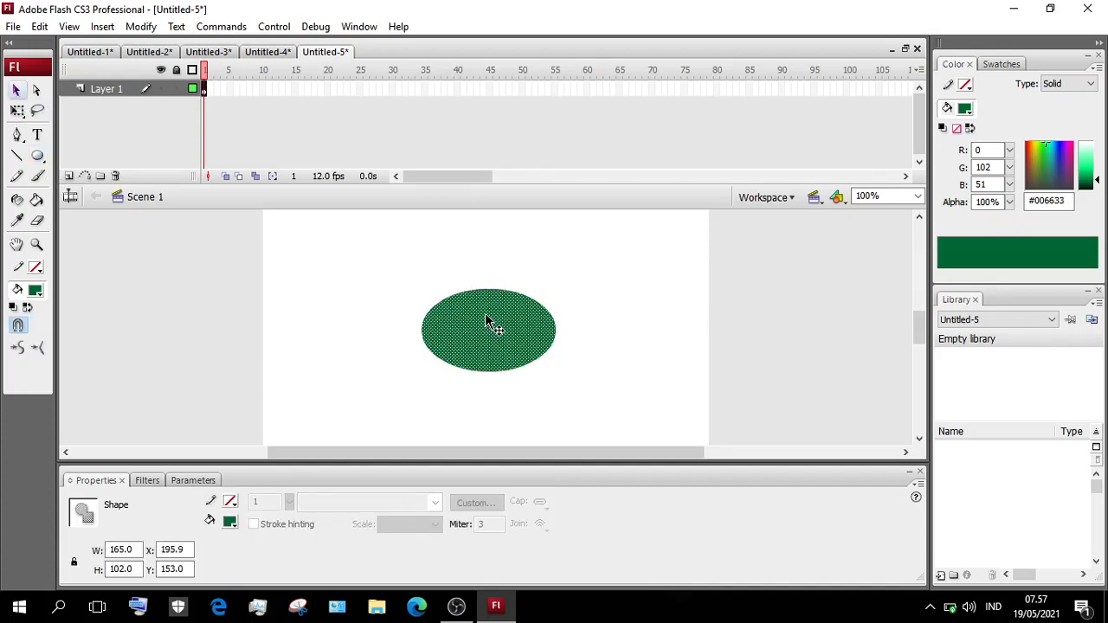
left_click(569, 374)
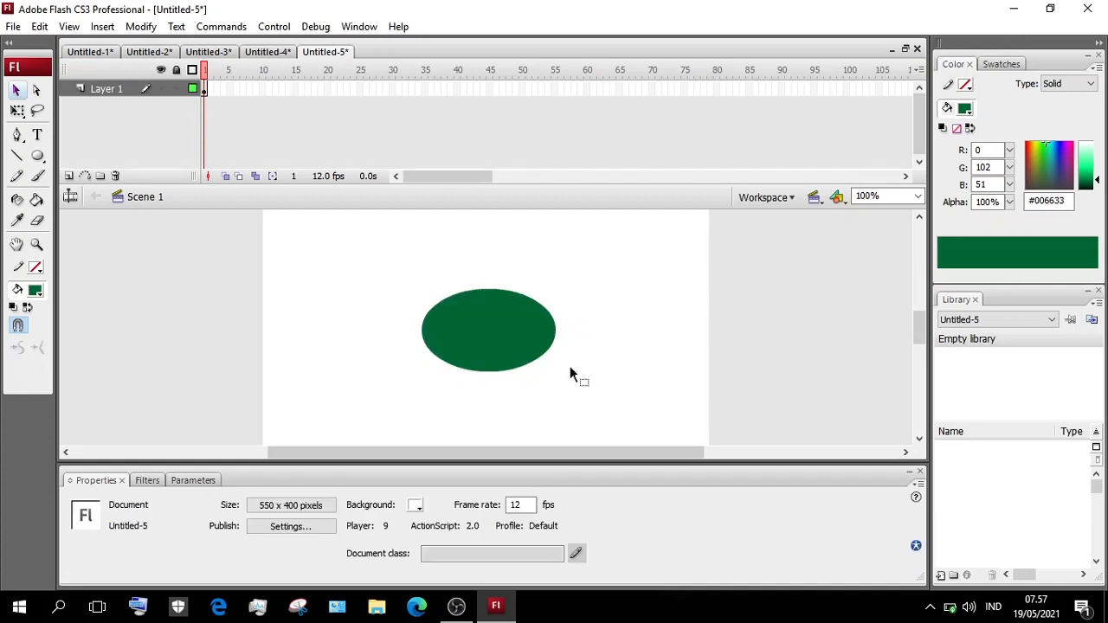
Change the oval's fill color to bright green #00FF00 and deselect it
left_click(511, 334)
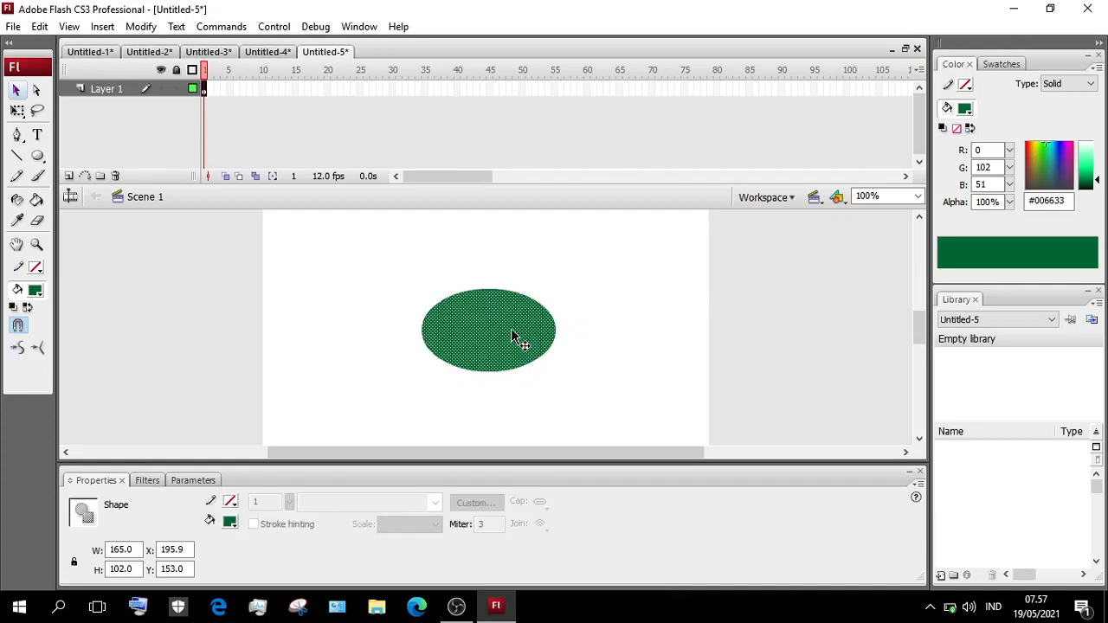
left_click(37, 291)
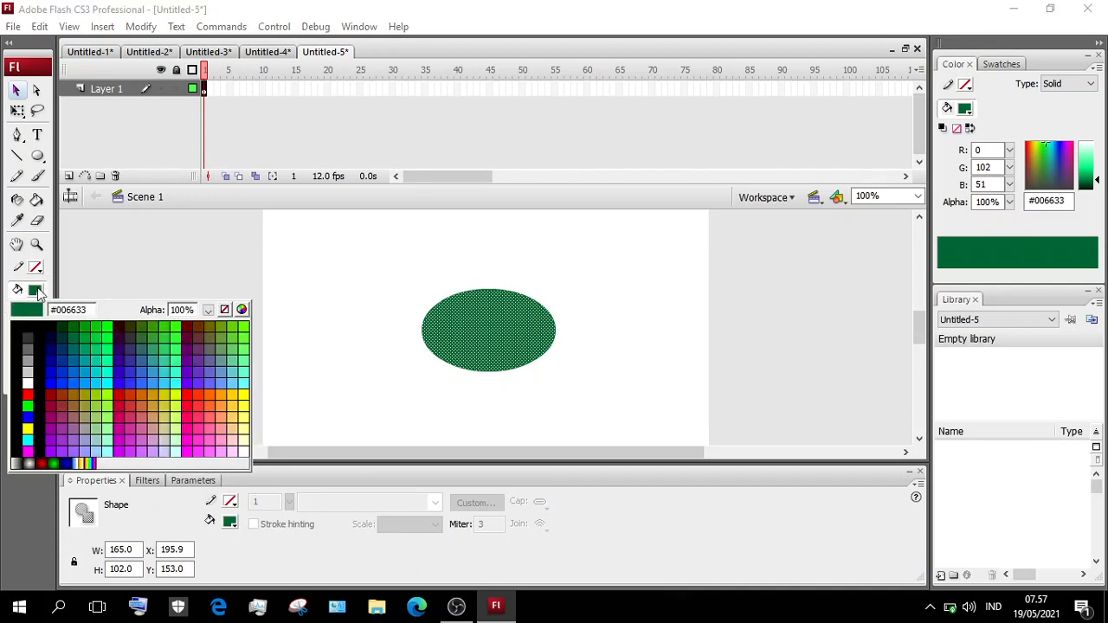
left_click(114, 327)
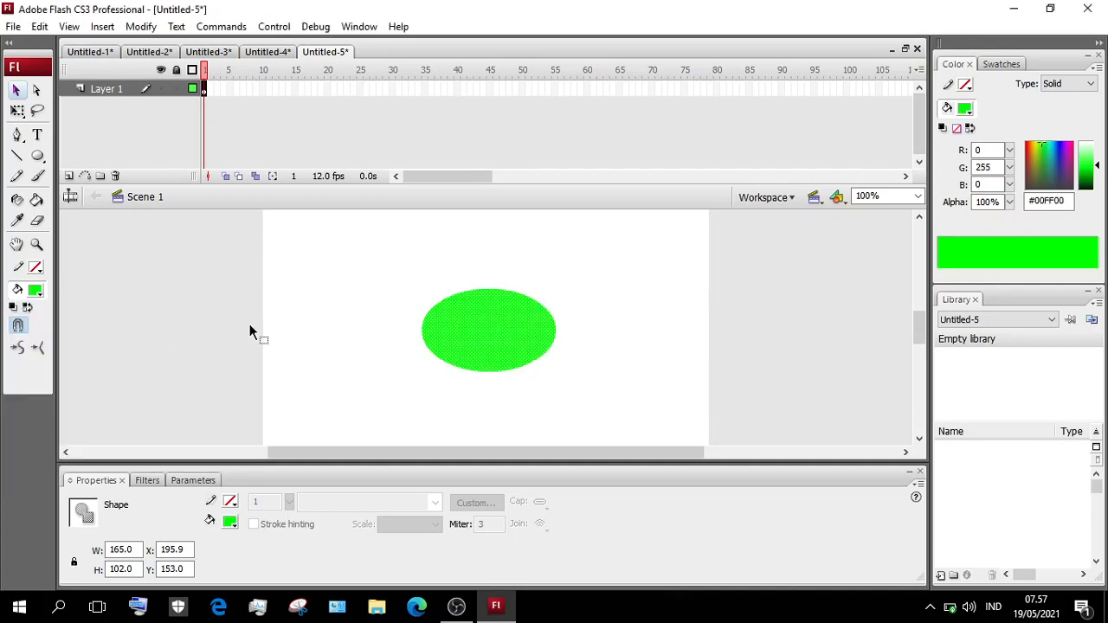
left_click(288, 333)
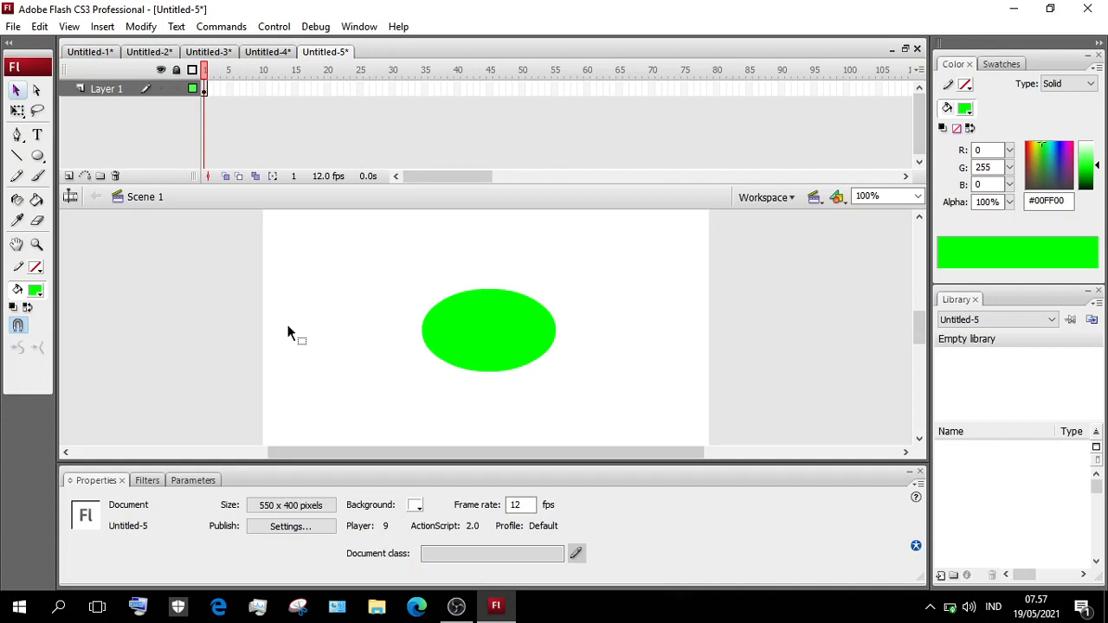
Insert a blank keyframe at frame 40 of Layer 1
left_click(457, 89)
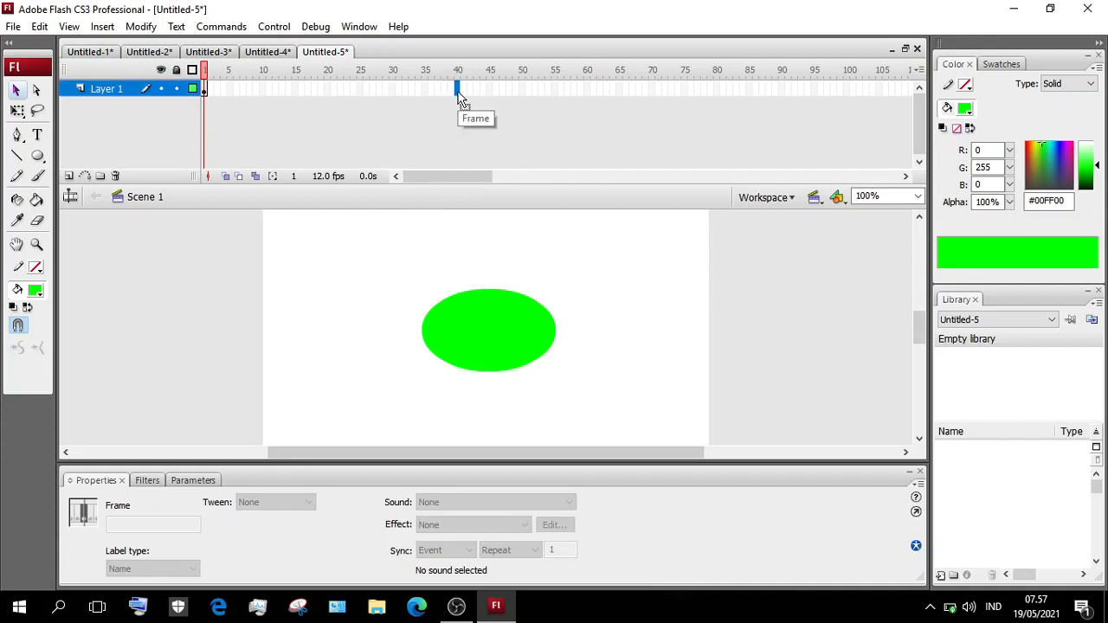
right_click(460, 98)
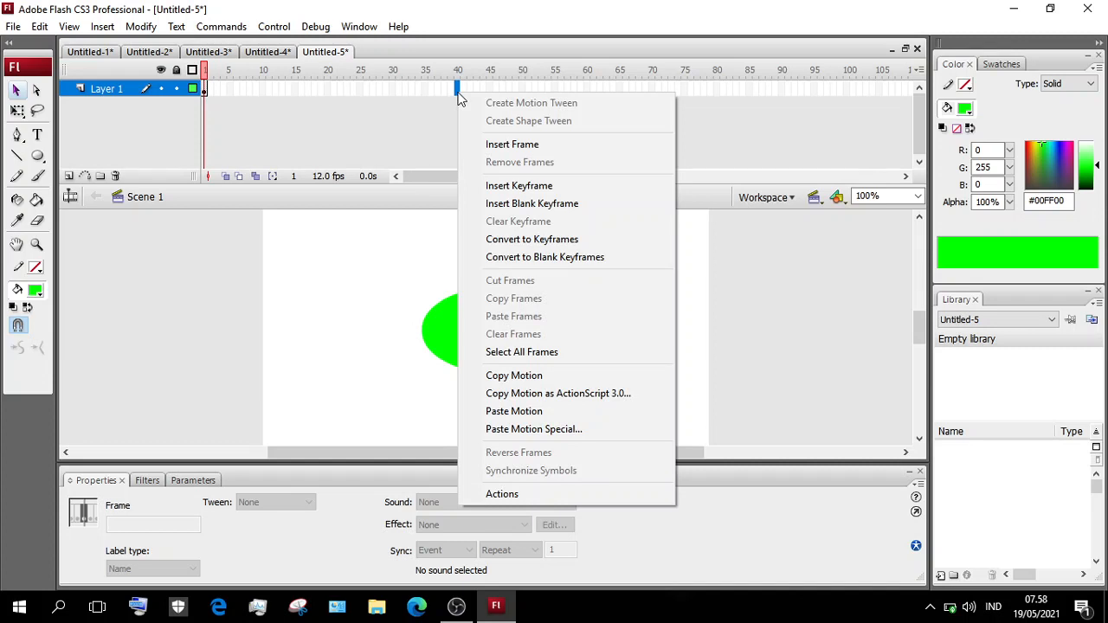
left_click(531, 203)
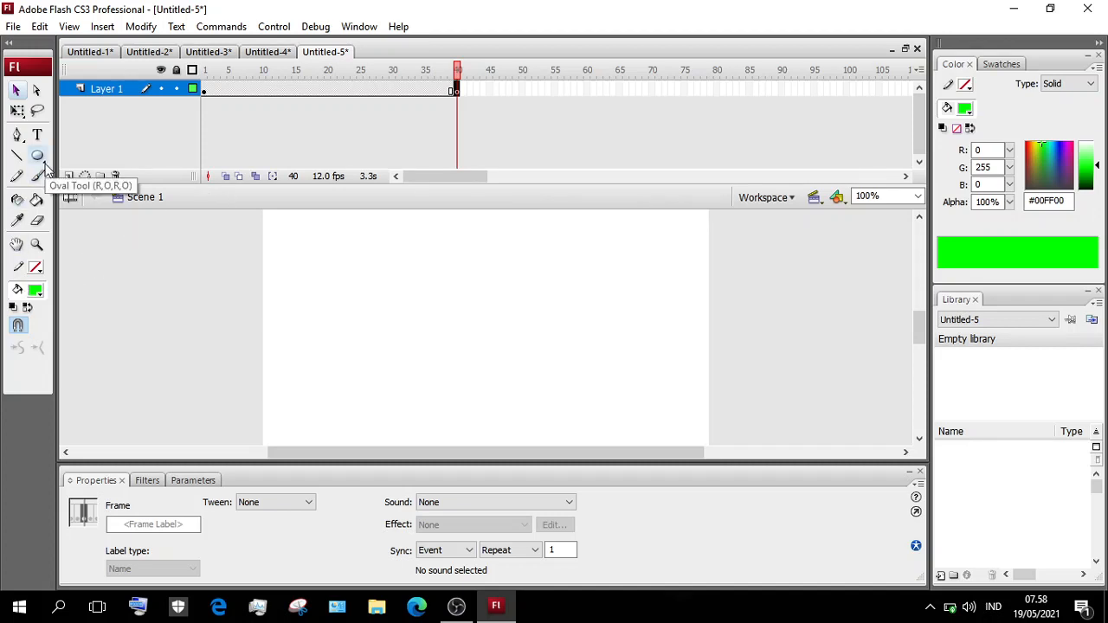
Draw a strokeless rectangle about 465 × 233 px on the stage at frame 40 and change its fill to red #FF0000
left_click_drag(45, 165, 59, 174)
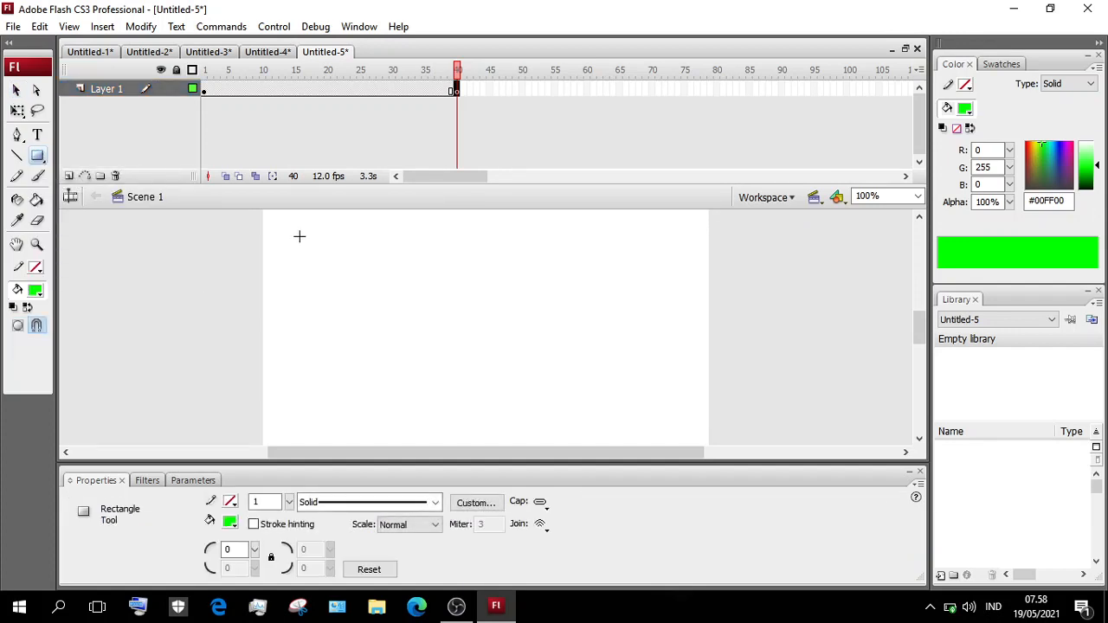
left_click_drag(300, 236, 677, 425)
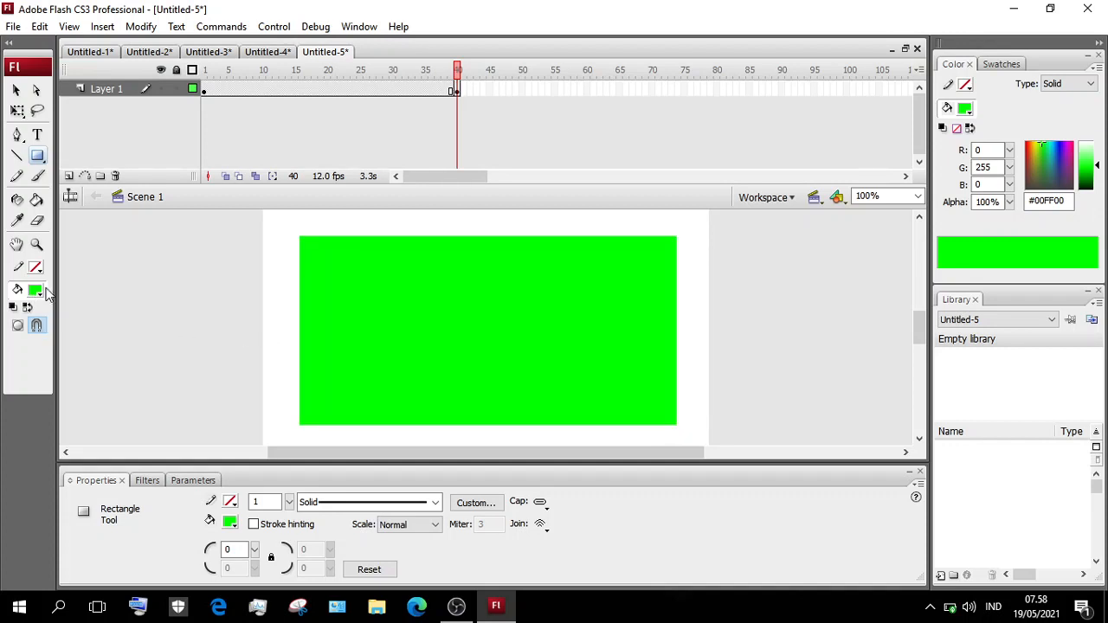
left_click(36, 291)
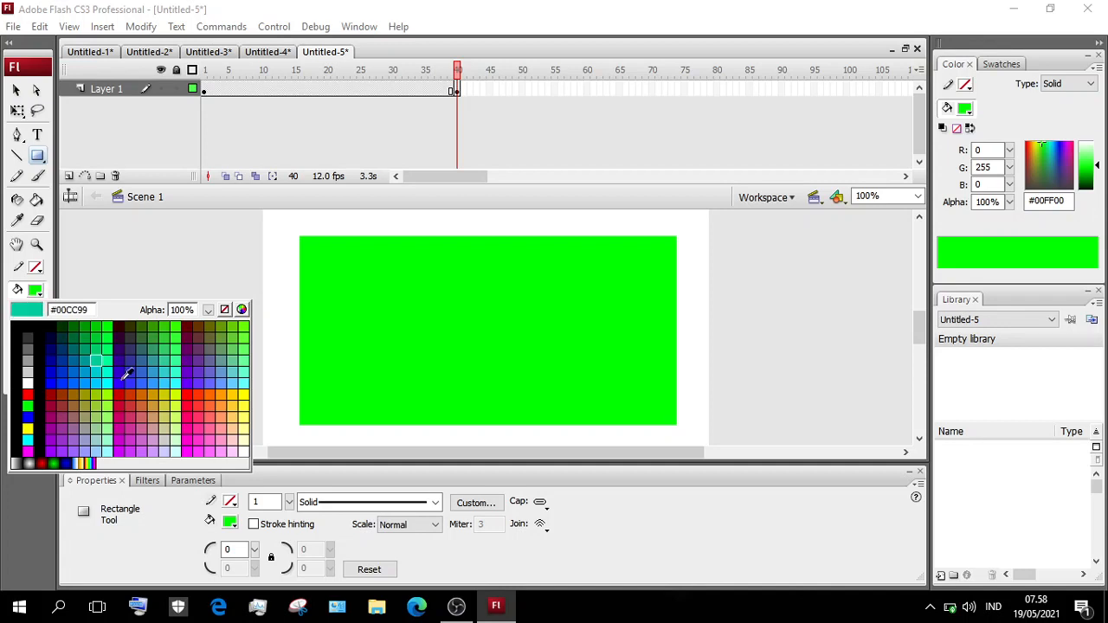
left_click(185, 395)
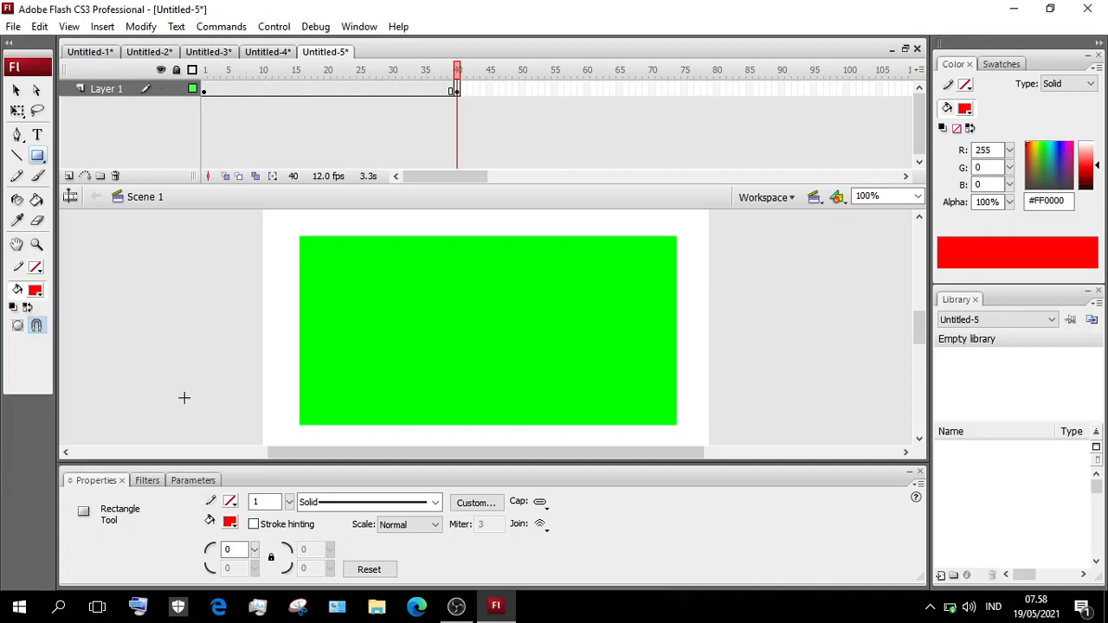
left_click(15, 90)
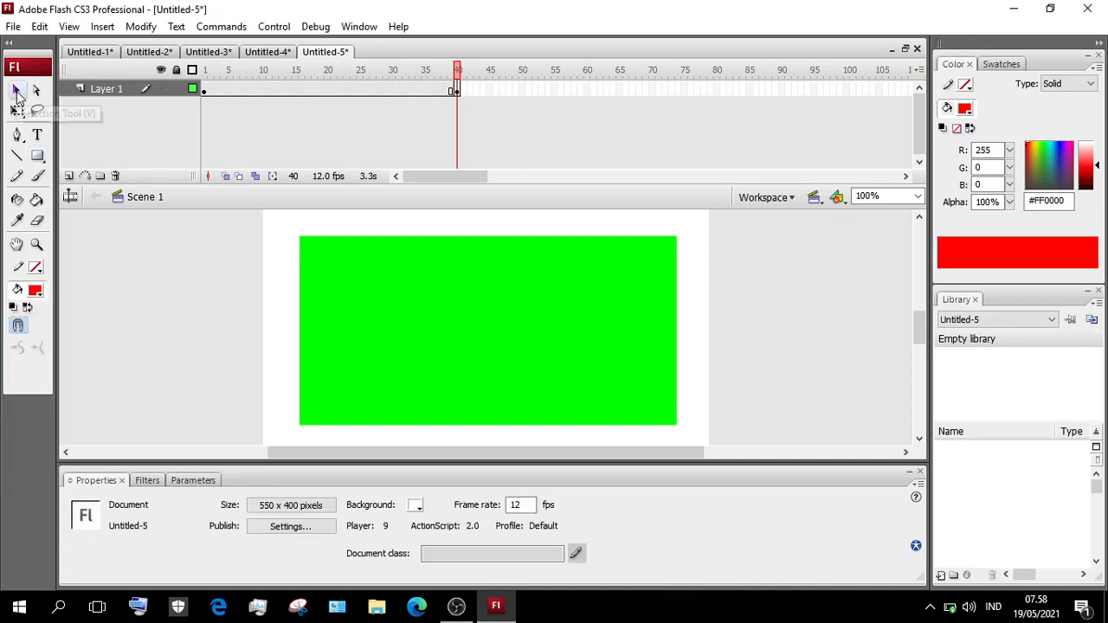
left_click(377, 307)
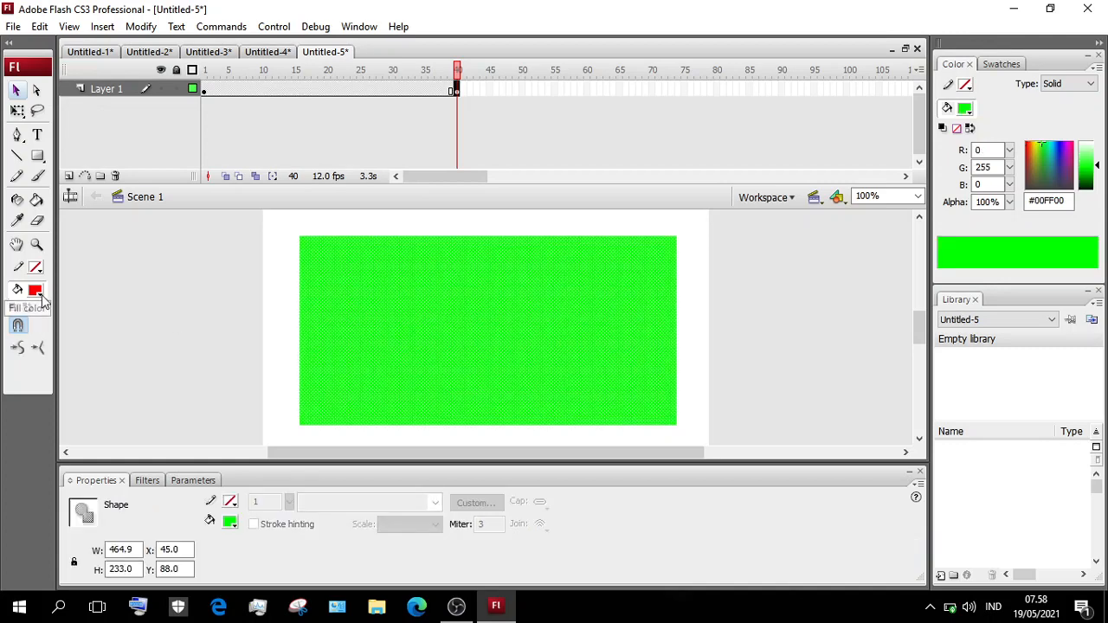
left_click(41, 299)
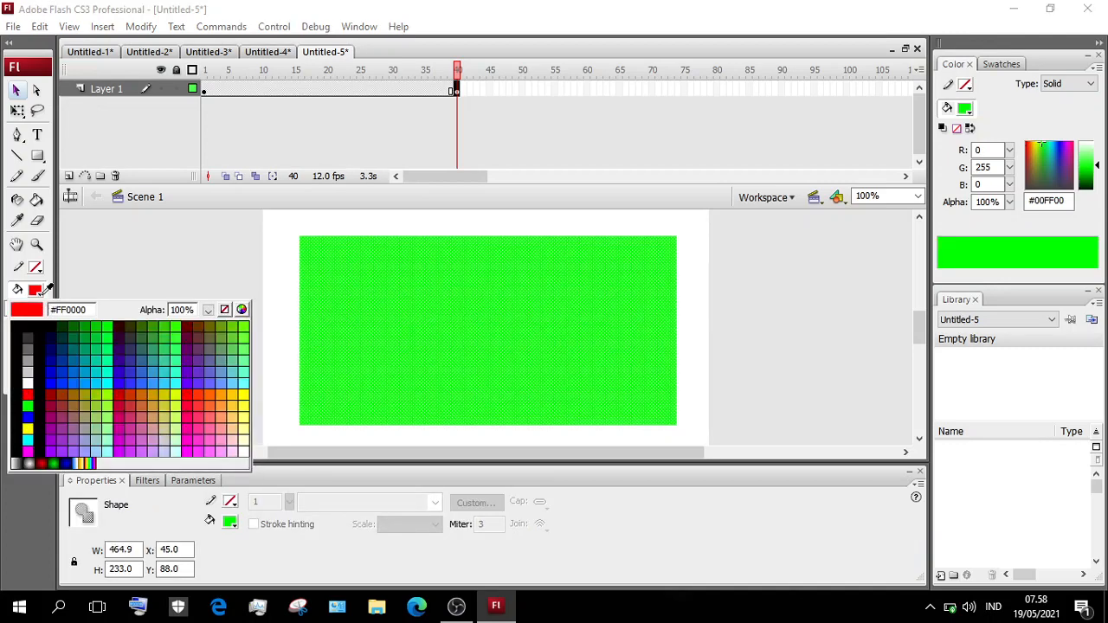
left_click(187, 394)
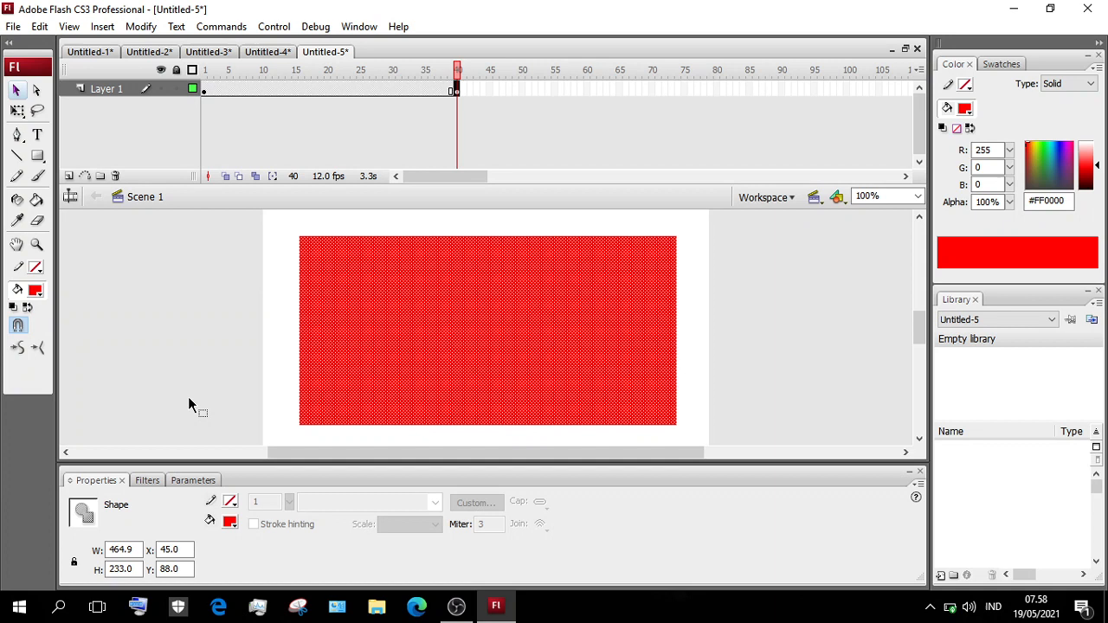
left_click(199, 304)
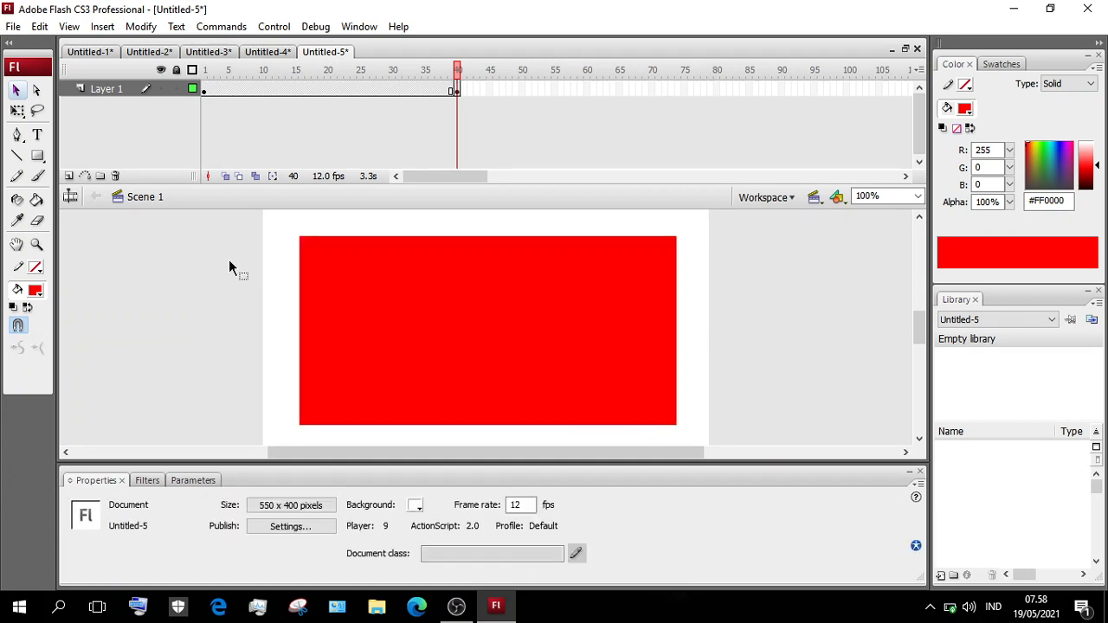
Compare the oval at frame 1 with the rectangle at frame 40 and apply a Shape tween between them
left_click(205, 90)
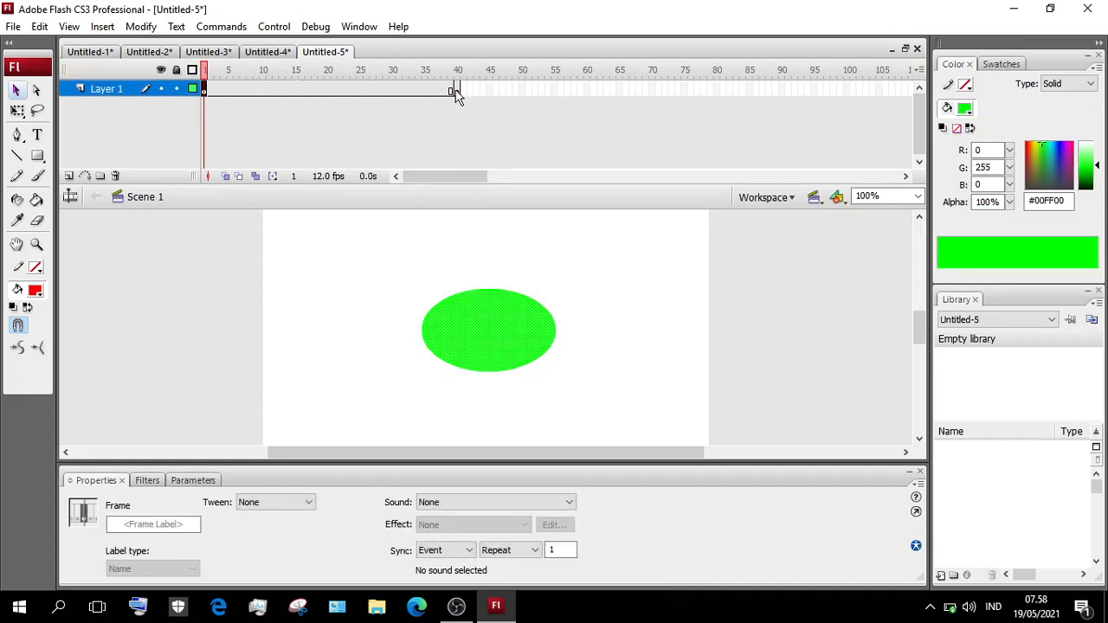
left_click(457, 90)
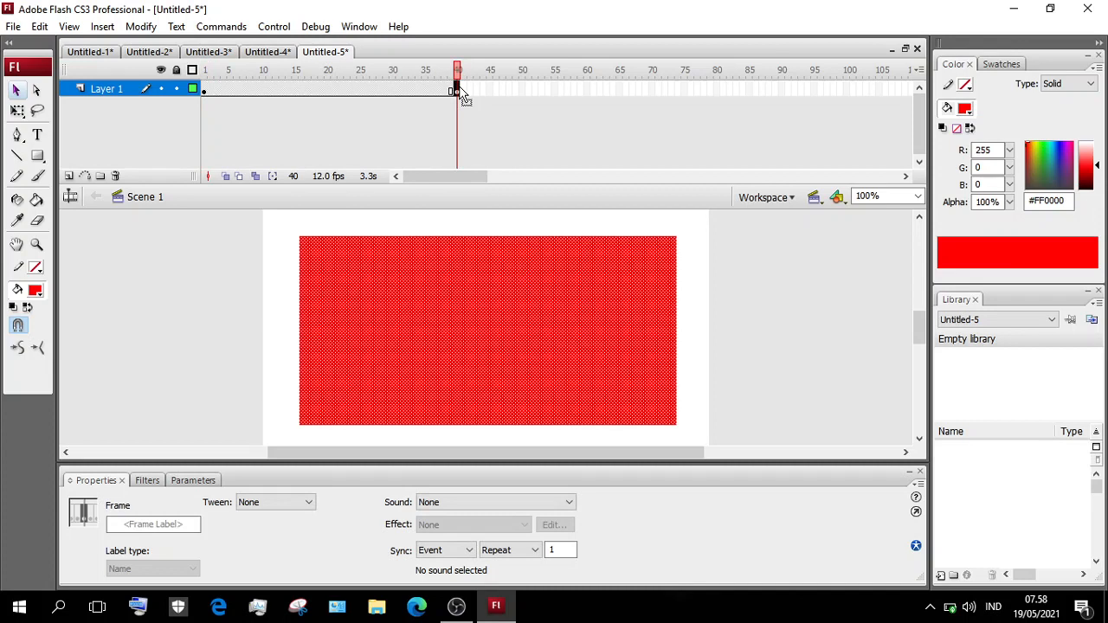
left_click(205, 90)
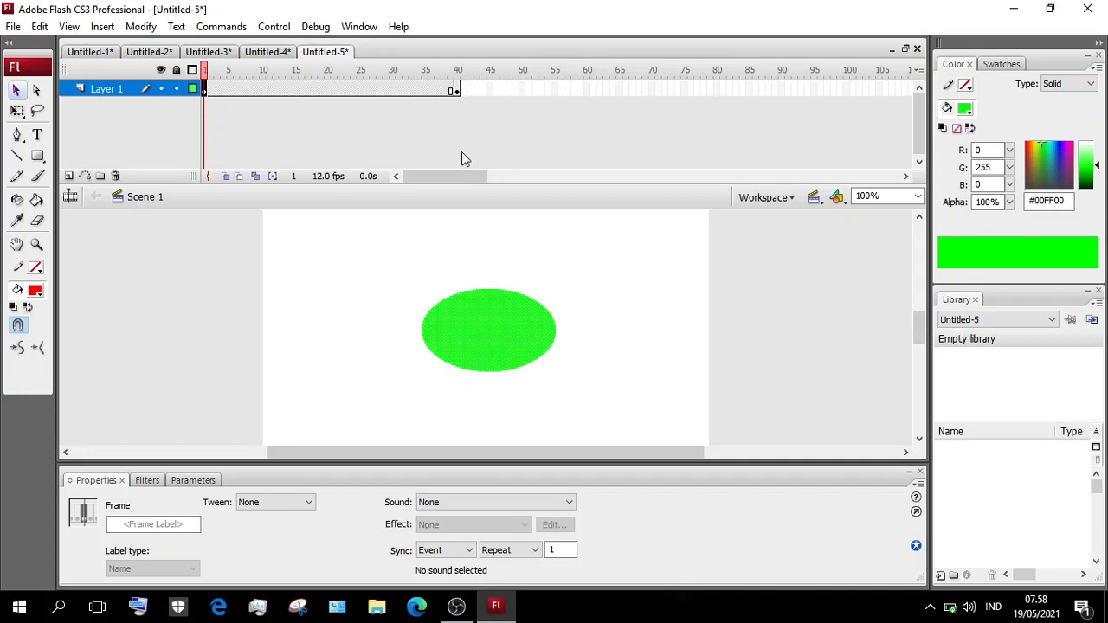
left_click(456, 90)
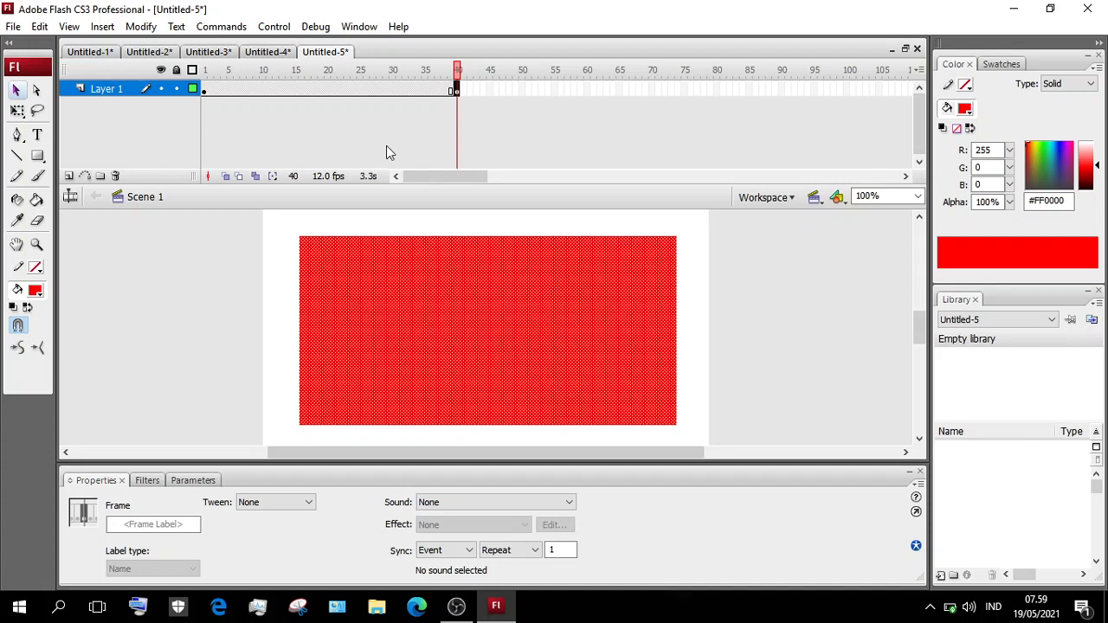
left_click(327, 94)
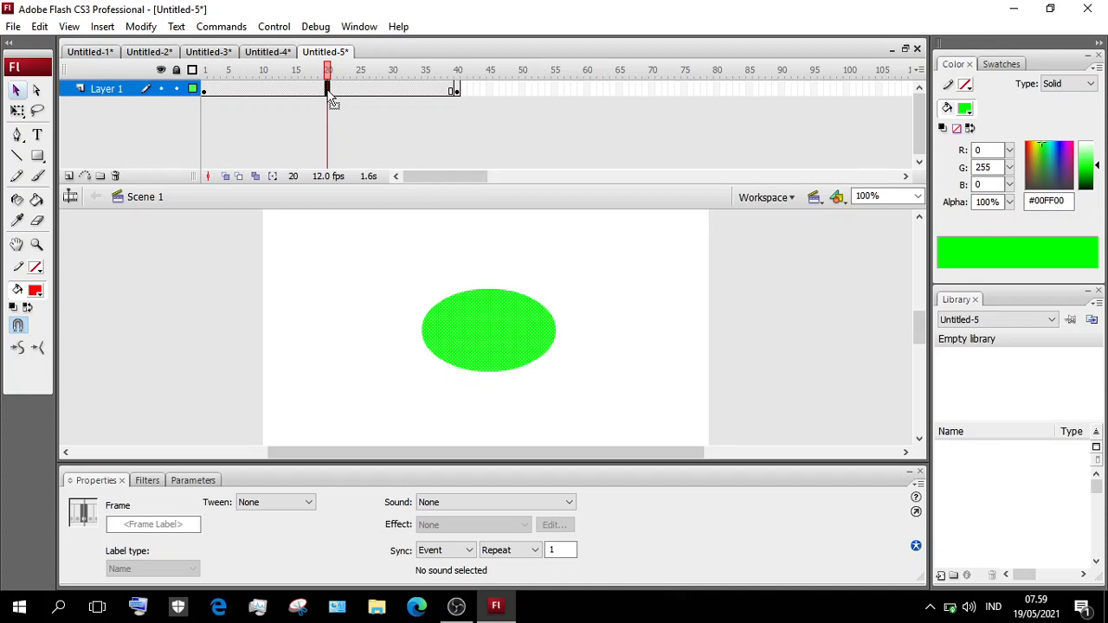
left_click(266, 509)
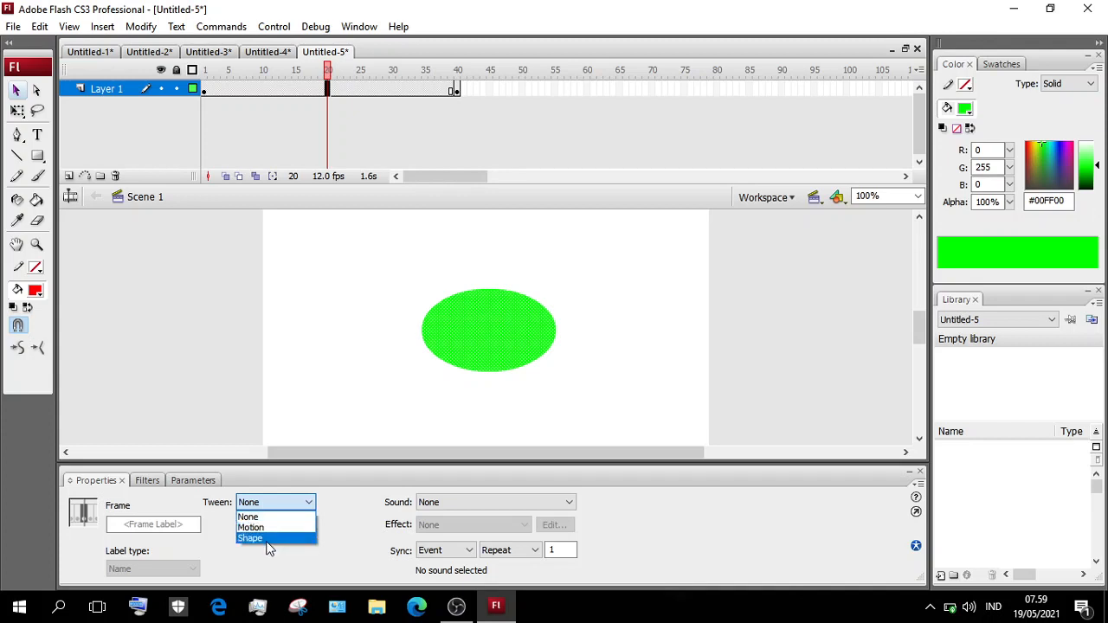
left_click(251, 538)
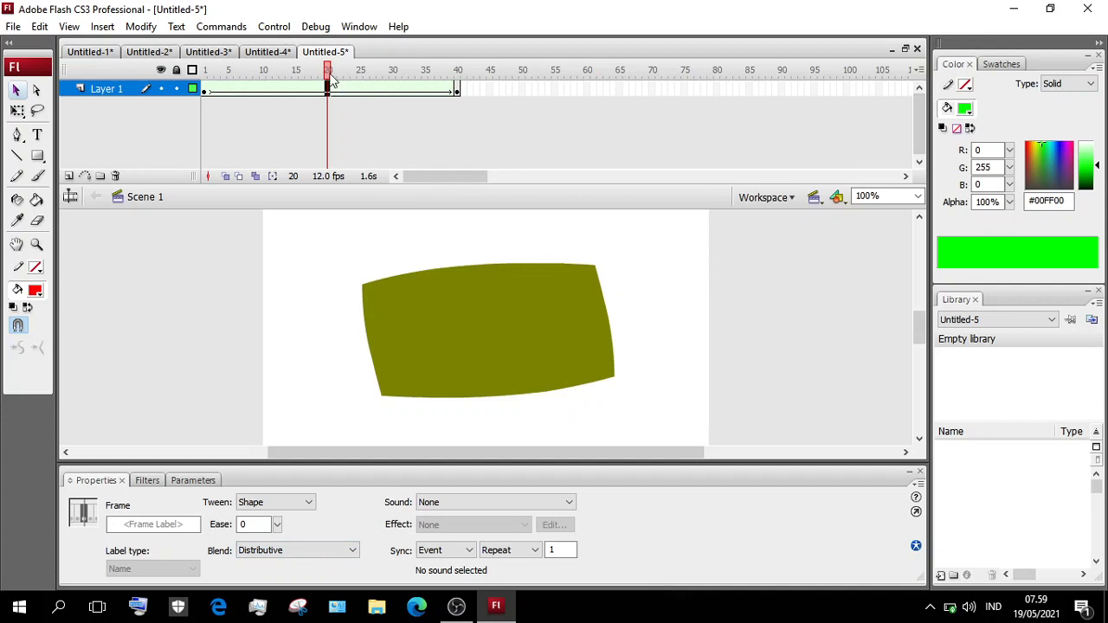
Scrub through the shape tween to frame 40, test the movie and close the preview
left_click_drag(332, 80, 535, 126)
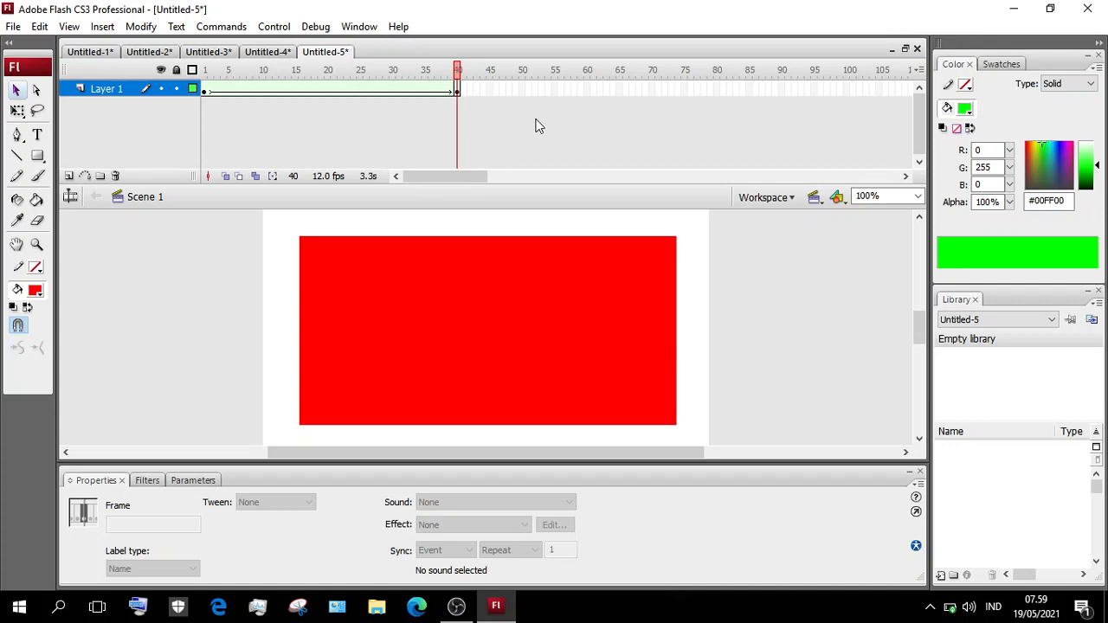
key("ctrl+Return")
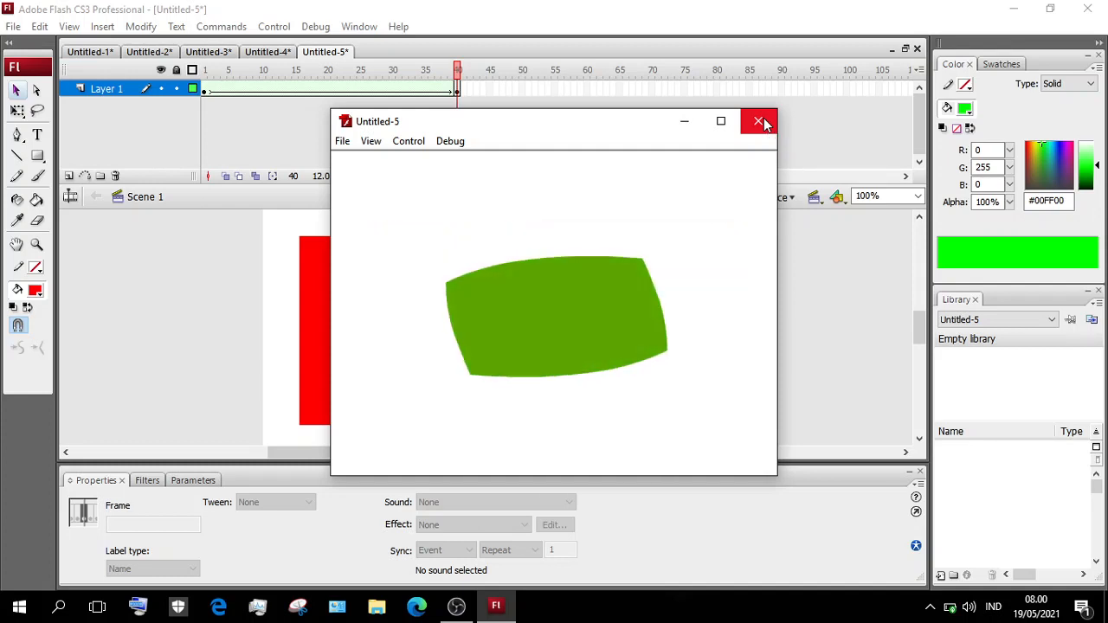
left_click(760, 121)
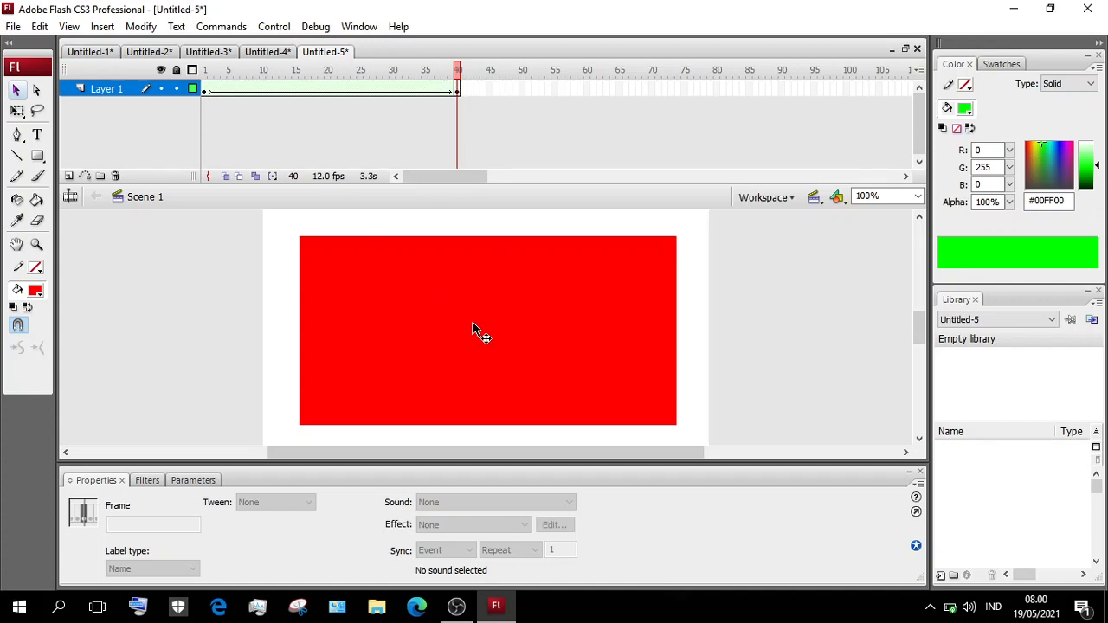
Add a shape hint to the oval at frame 1 and place it on the oval's upper-left edge
left_click(205, 89)
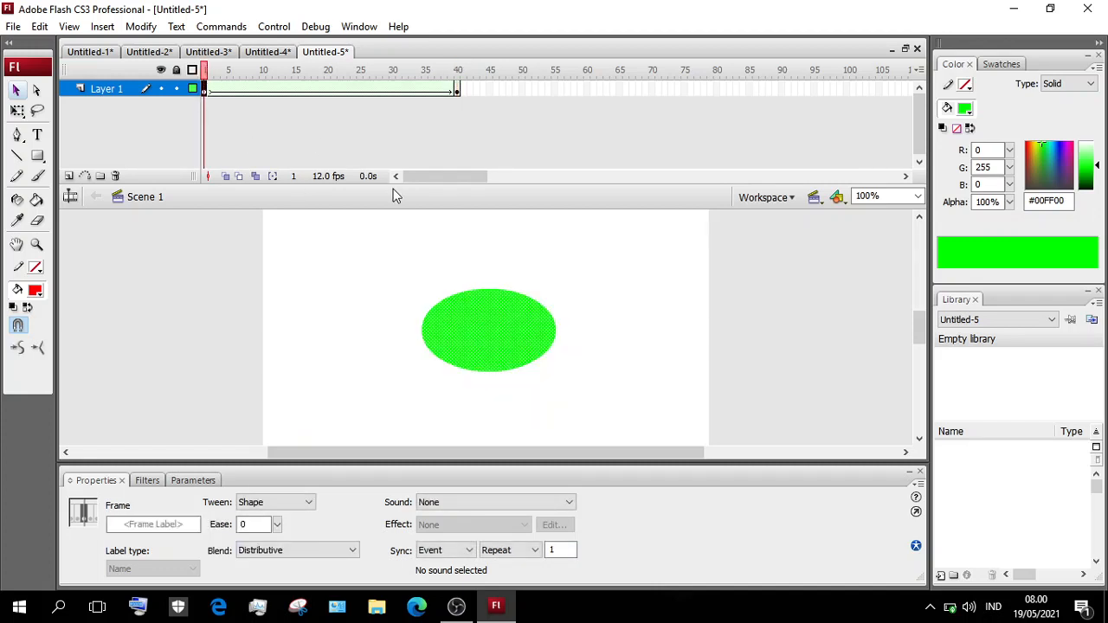
left_click(540, 344)
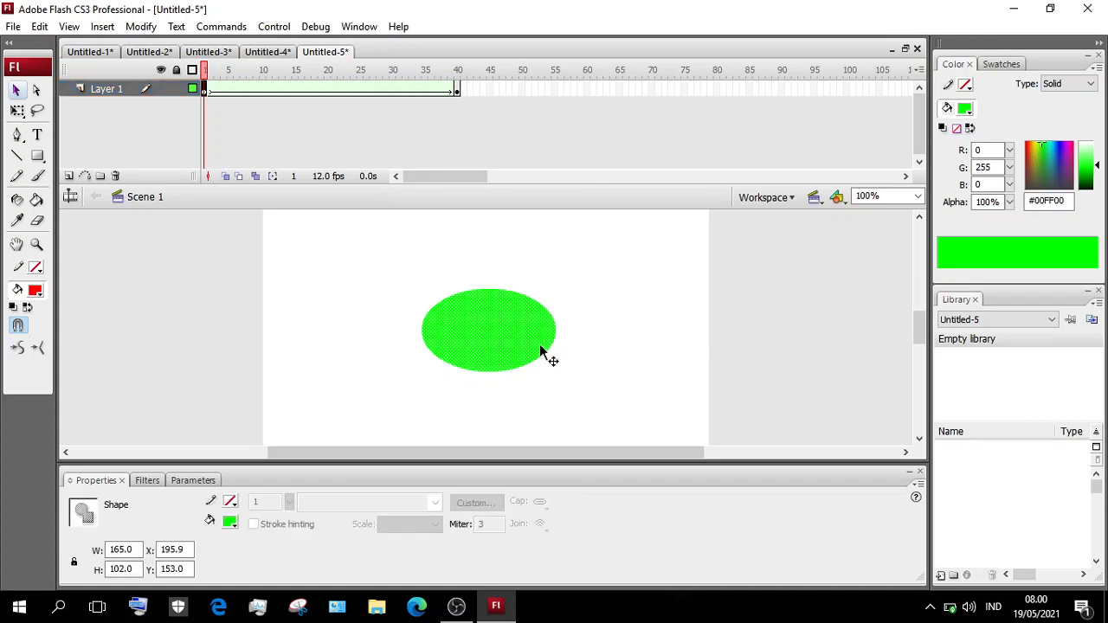
left_click(141, 27)
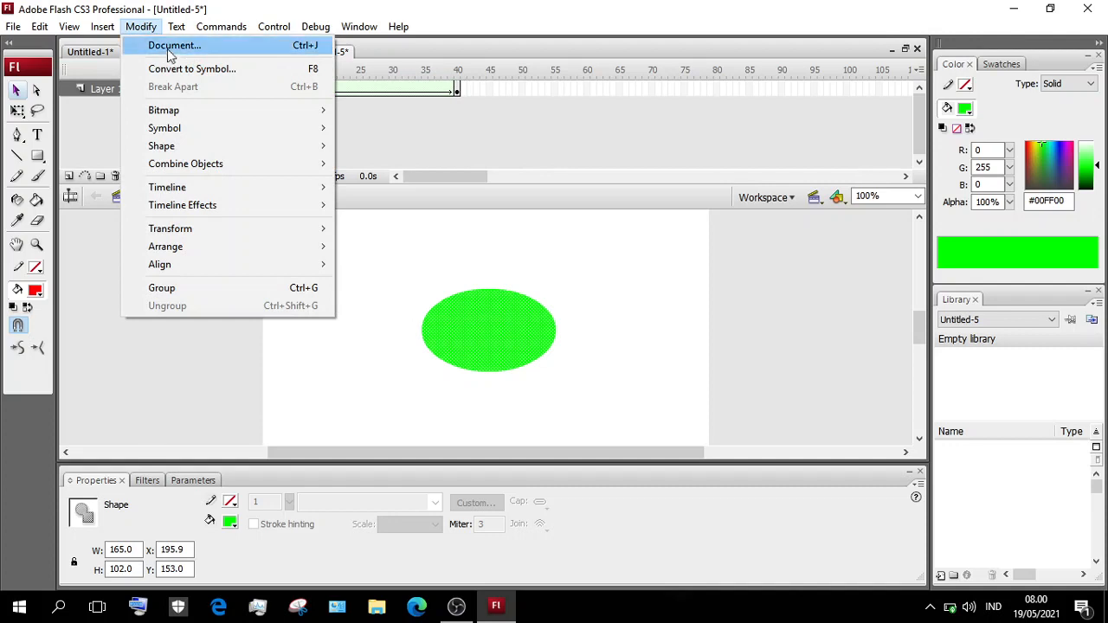
mouse_move(191, 165)
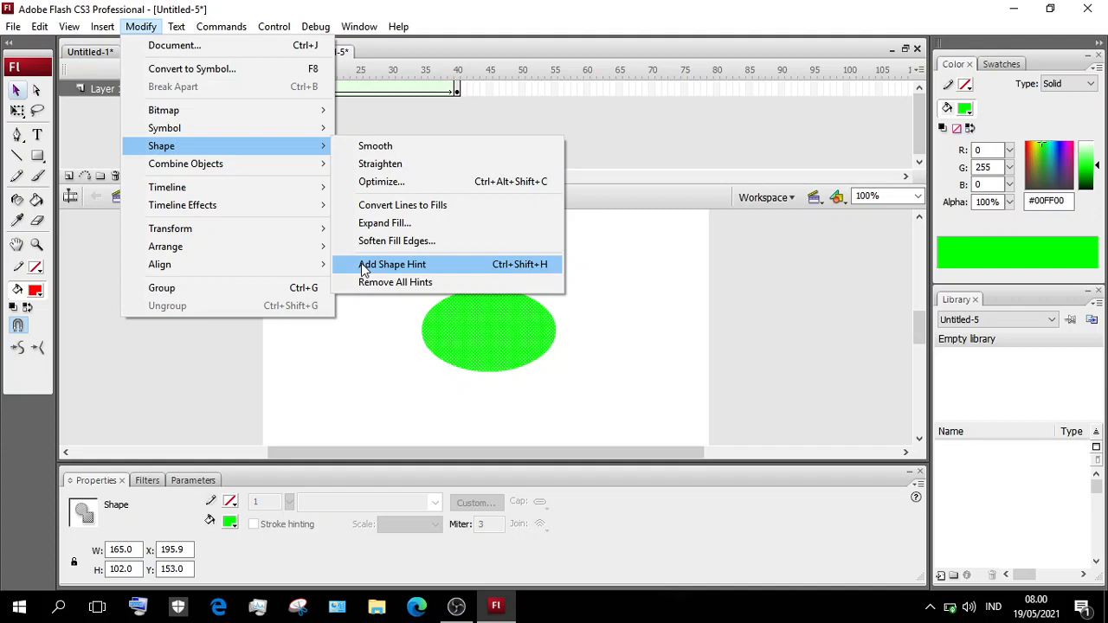
left_click(525, 273)
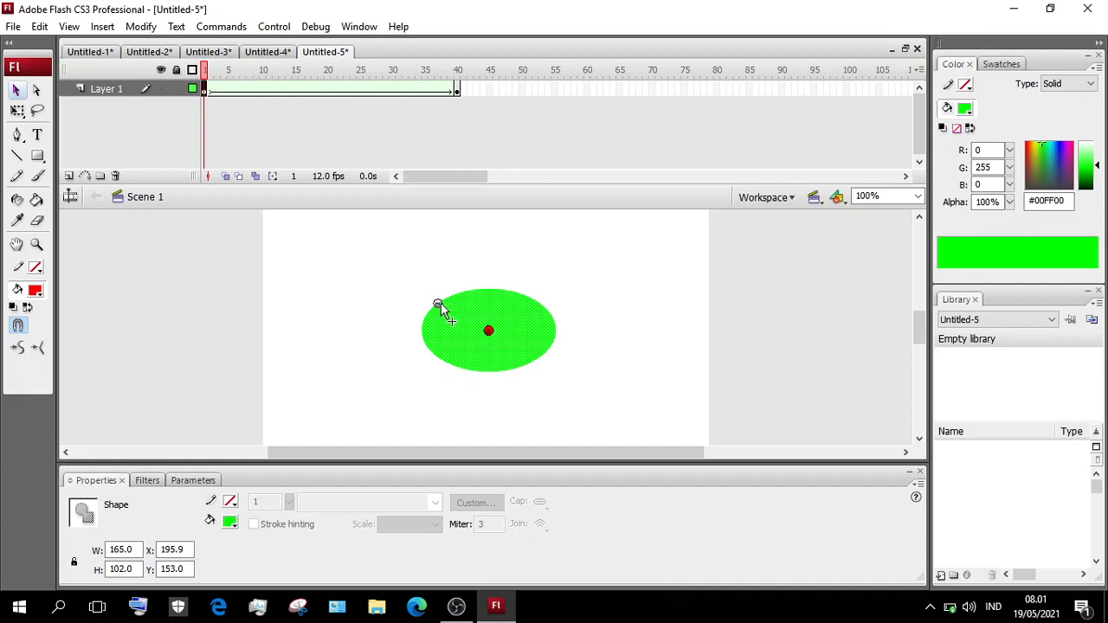
left_click_drag(440, 304, 439, 303)
Add a second shape hint and place it on the oval's upper-right edge
left_click(138, 28)
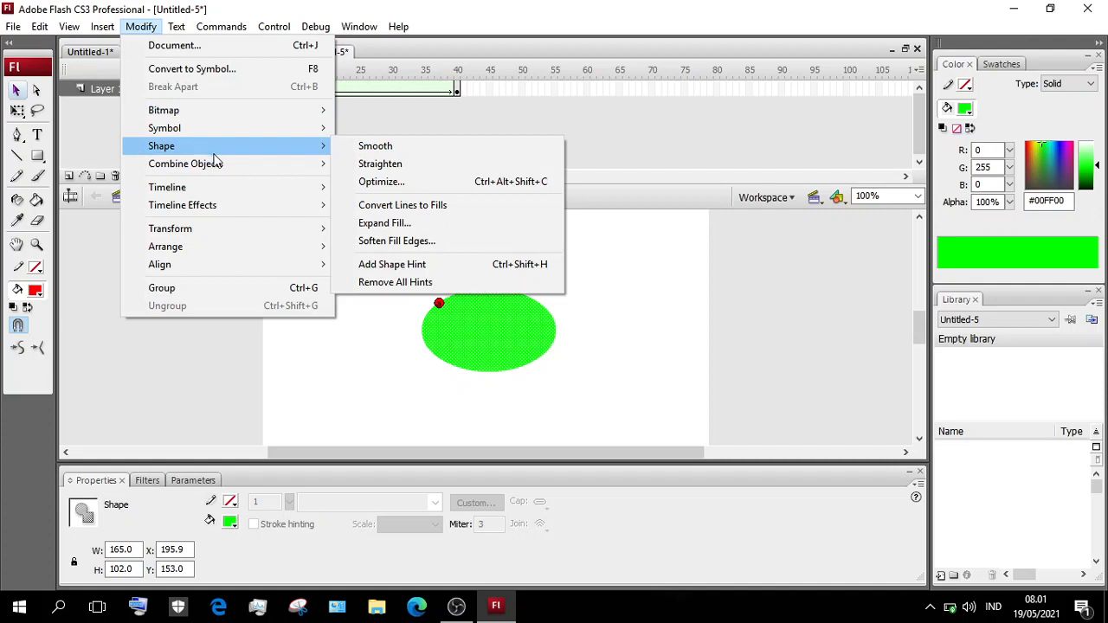
left_click(387, 265)
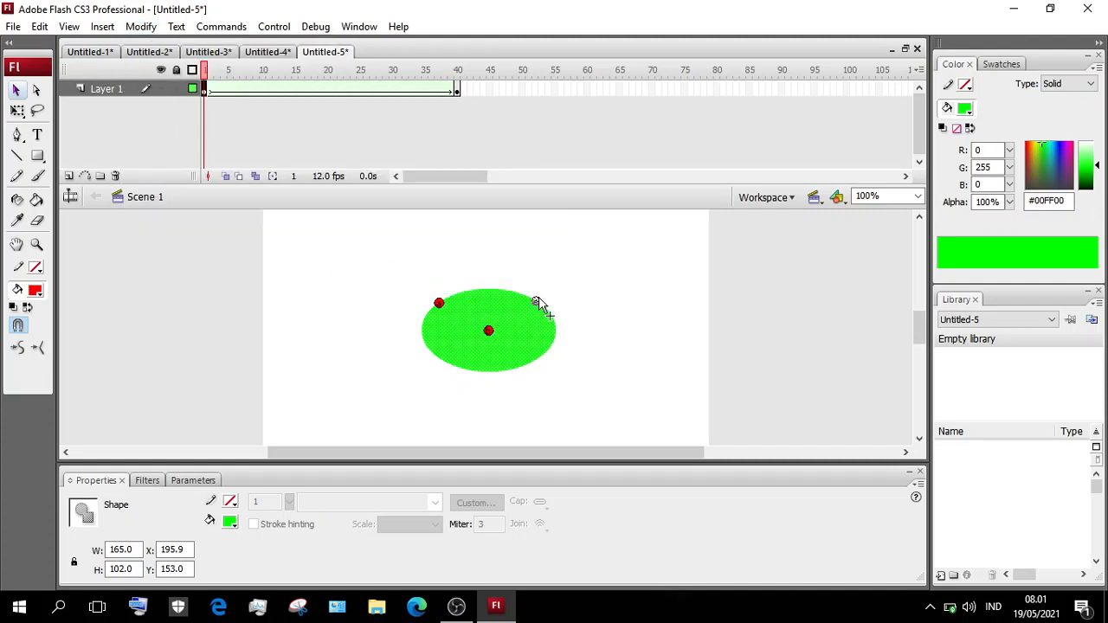
left_click_drag(488, 330, 534, 302)
Add a third shape hint and place it on the oval's lower-left edge
left_click(142, 28)
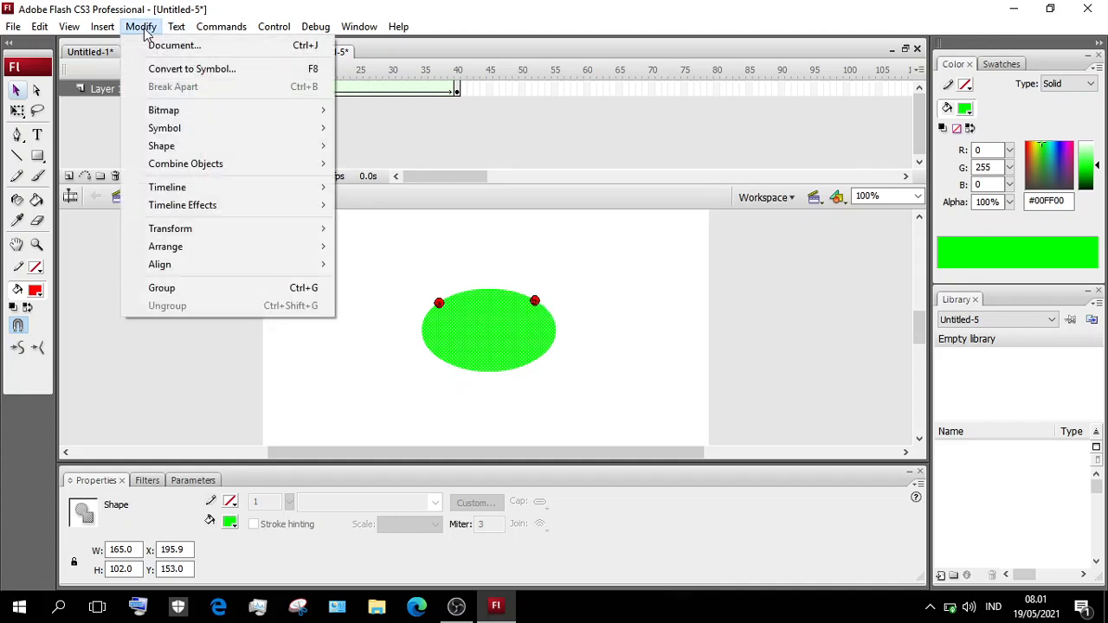
mouse_move(211, 147)
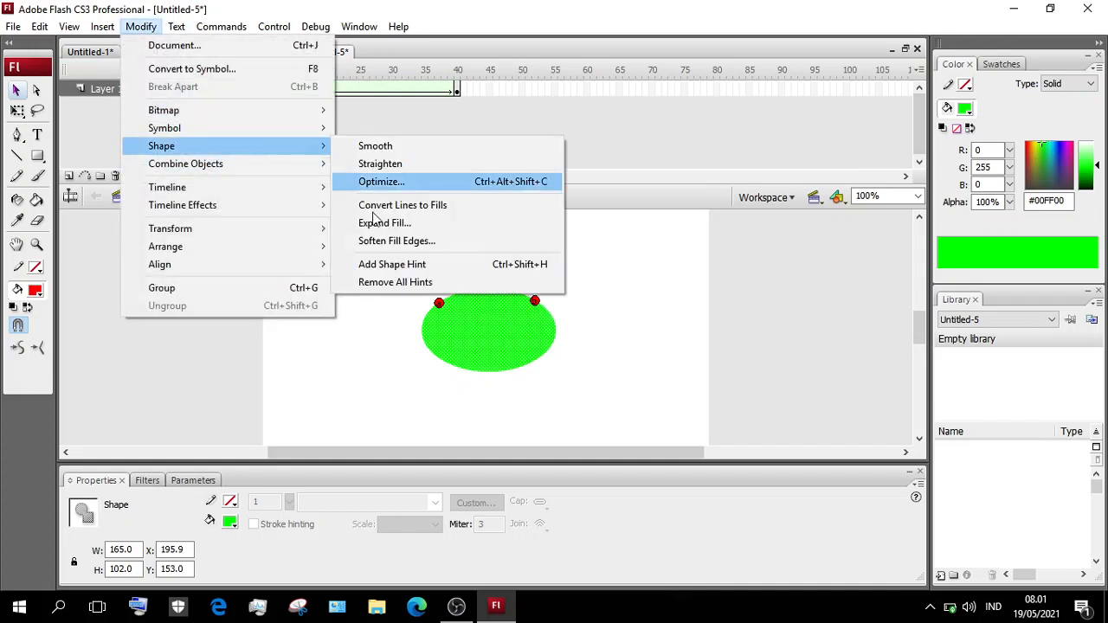
left_click(394, 267)
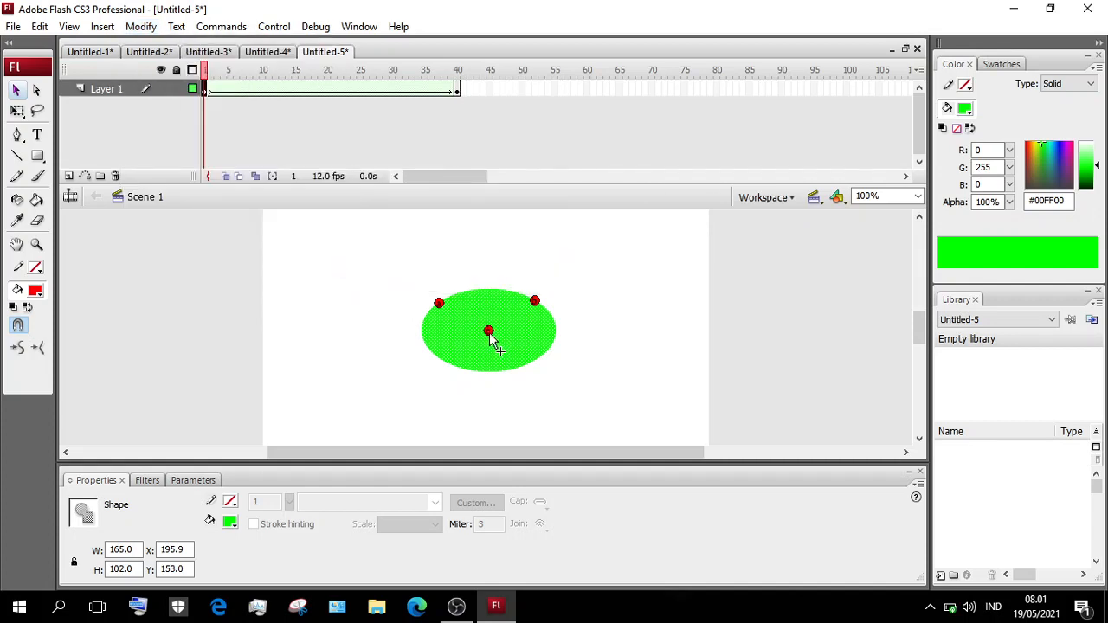
left_click_drag(489, 337, 446, 367)
double_click(130, 19)
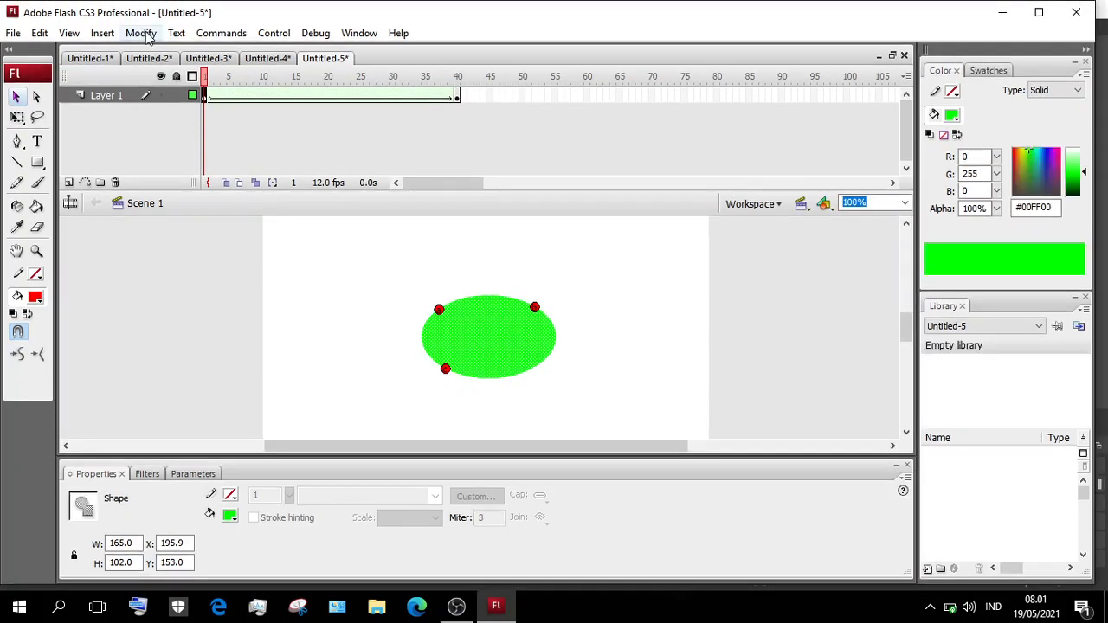
left_click(140, 33)
mouse_move(221, 33)
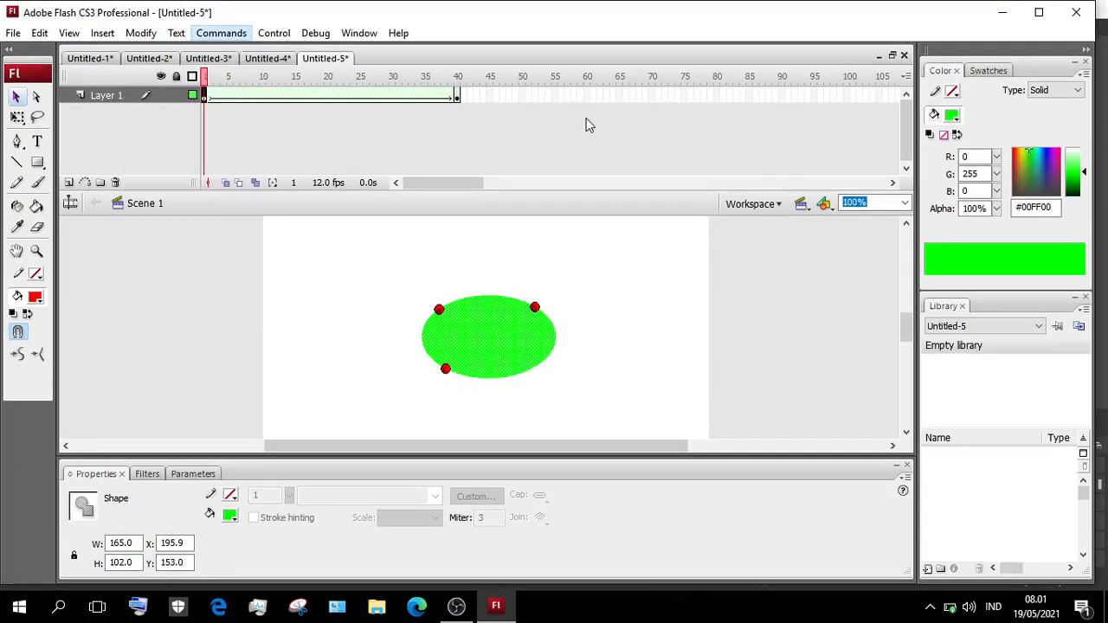
left_click(1039, 12)
left_click(1039, 12)
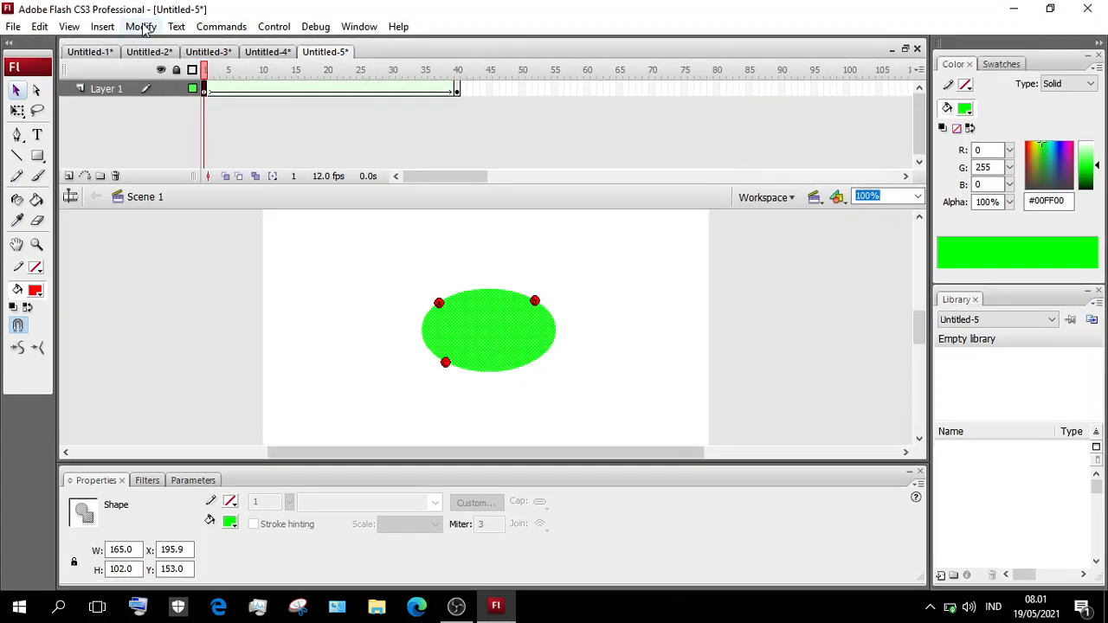
Add a fourth shape hint, place it on the oval's lower-right edge and deselect the oval
left_click(140, 25)
mouse_move(195, 154)
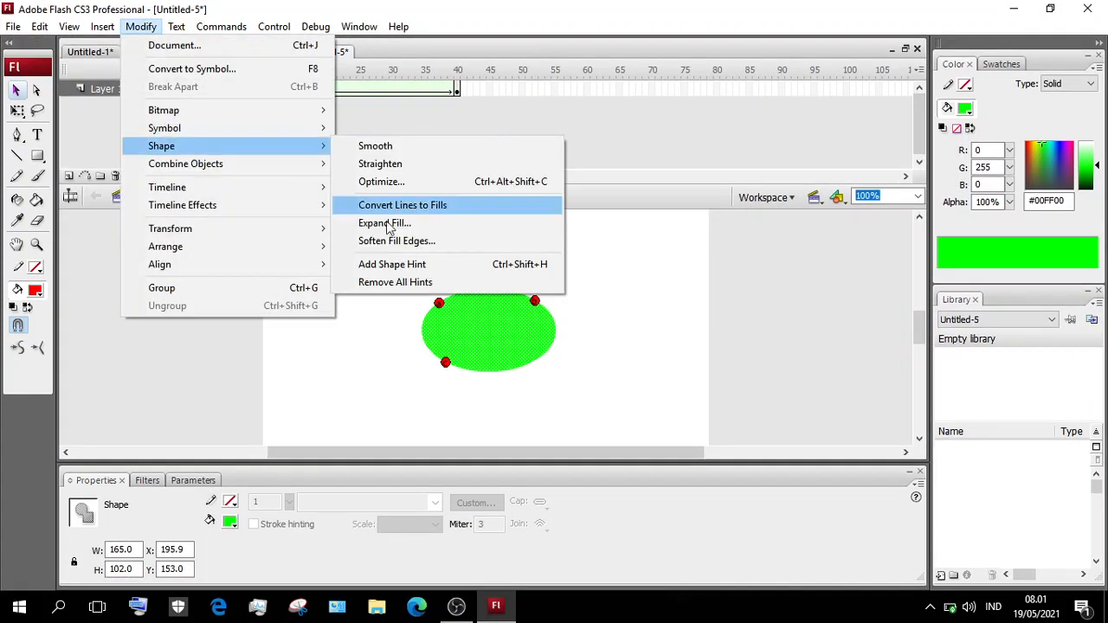
left_click(412, 264)
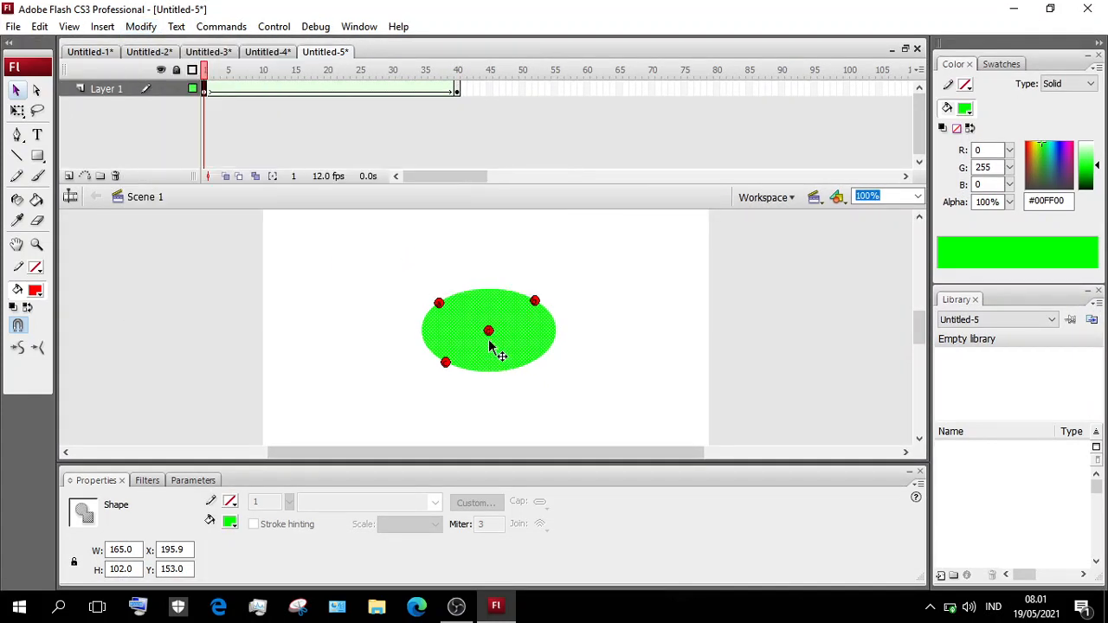
left_click_drag(489, 332, 530, 364)
left_click(572, 377)
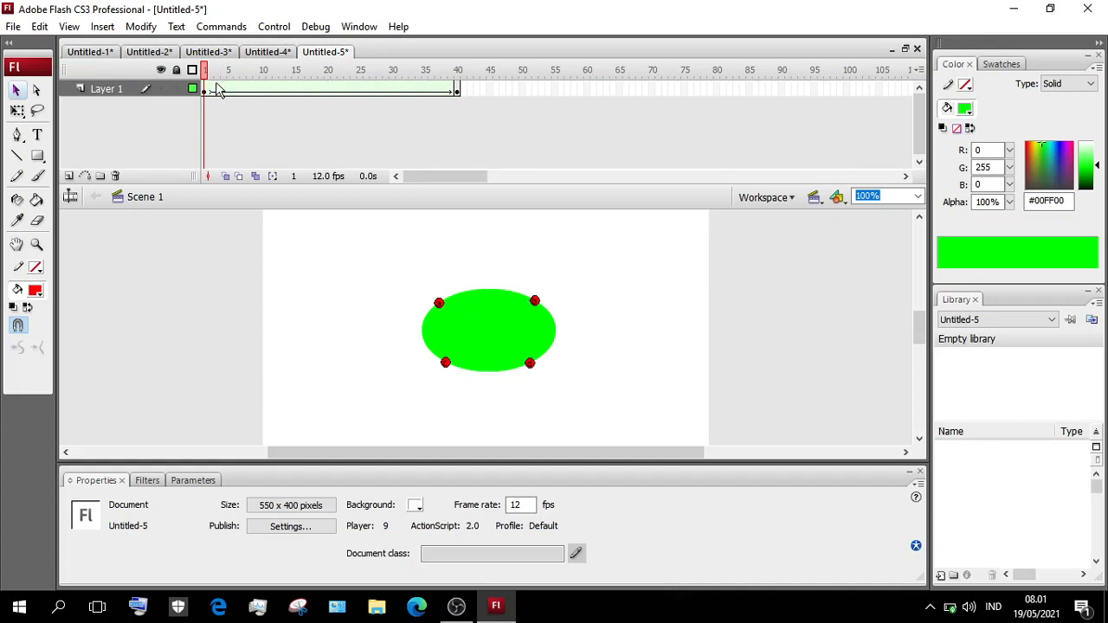
At frame 40, place the four shape hints on the matching corners of the red rectangle and deselect it
left_click(457, 91)
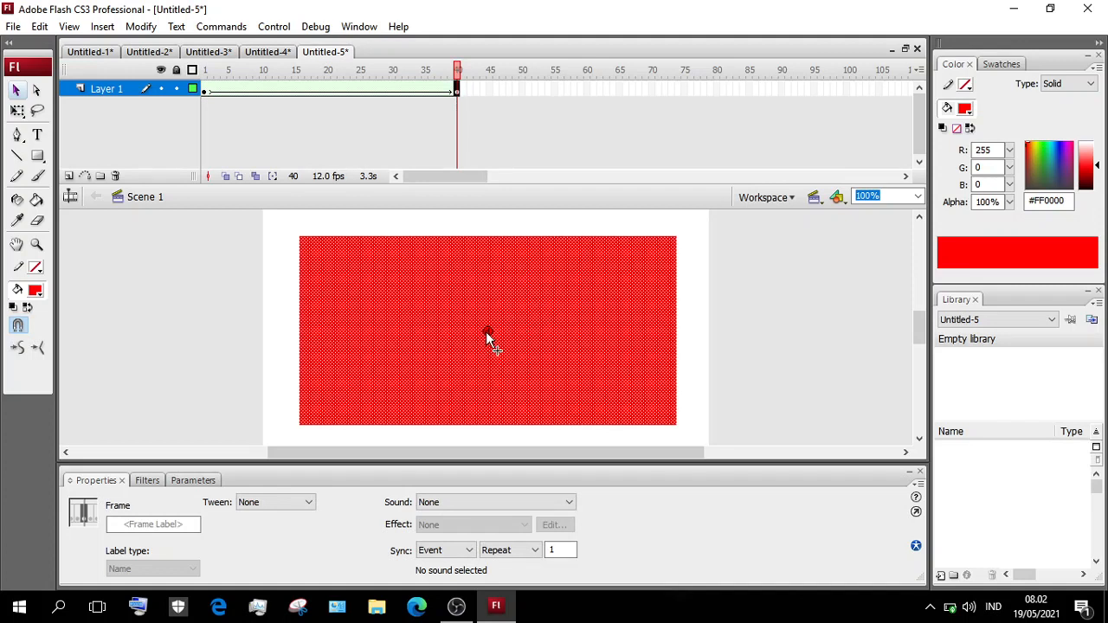
left_click_drag(486, 332, 676, 426)
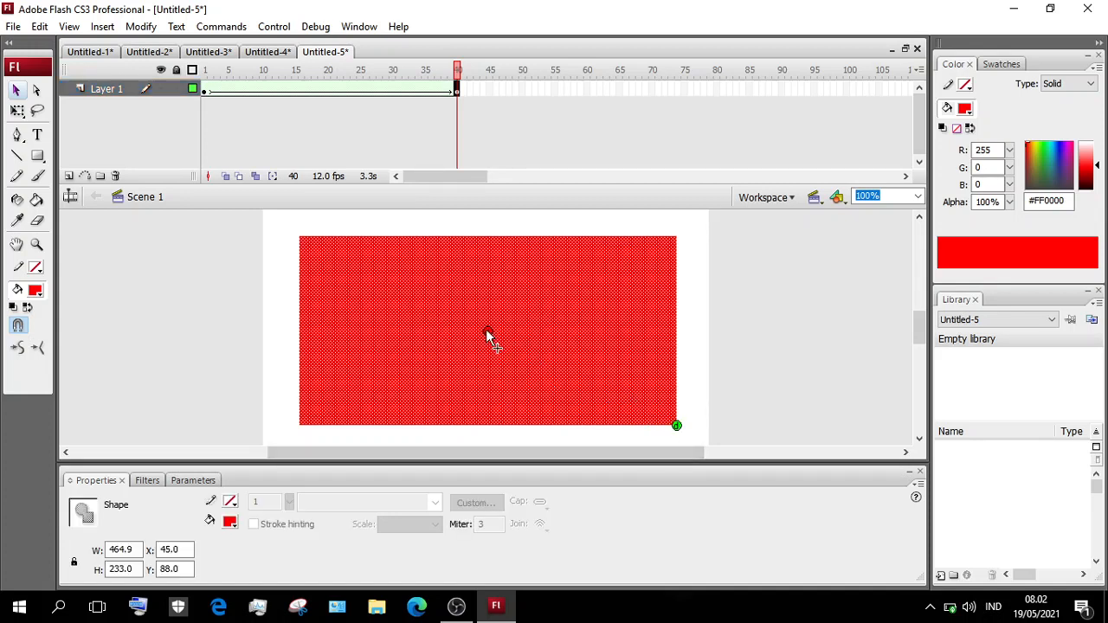
left_click_drag(487, 336, 300, 425)
left_click_drag(487, 334, 676, 237)
left_click_drag(489, 336, 299, 236)
left_click(426, 225)
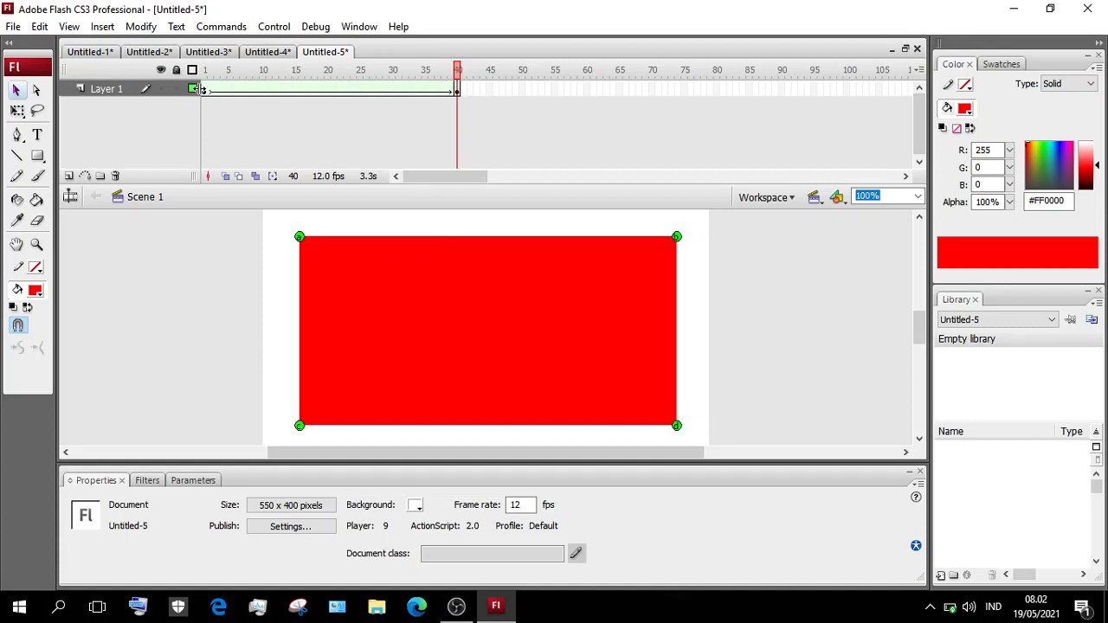
Return to frame 1, test the movie to preview the hinted shape tween, and close the preview
left_click(205, 90)
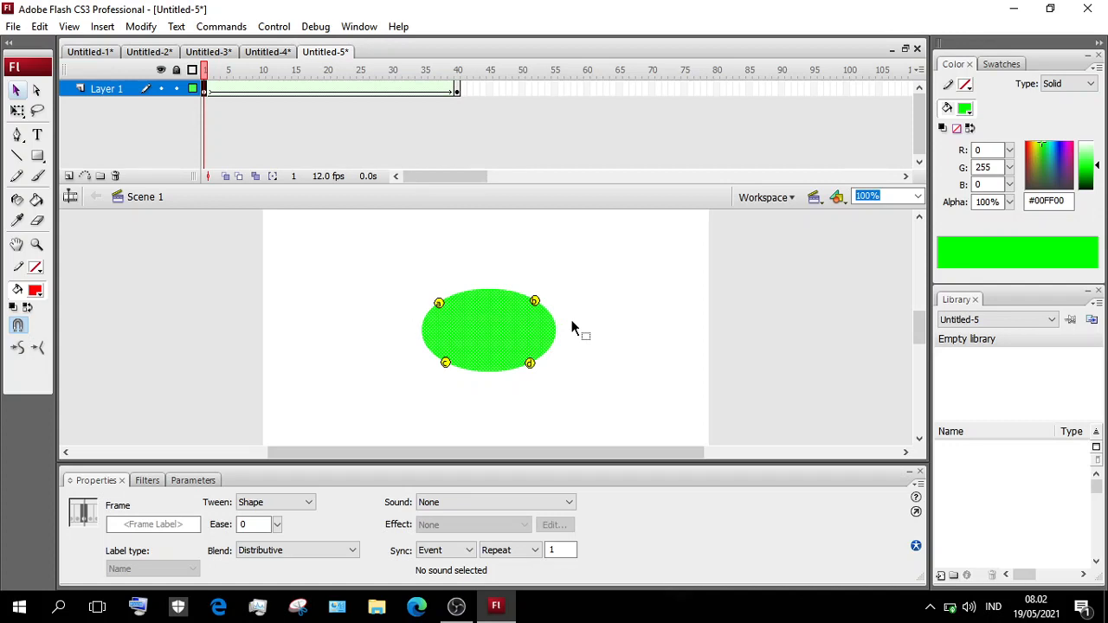
key("ctrl+Return")
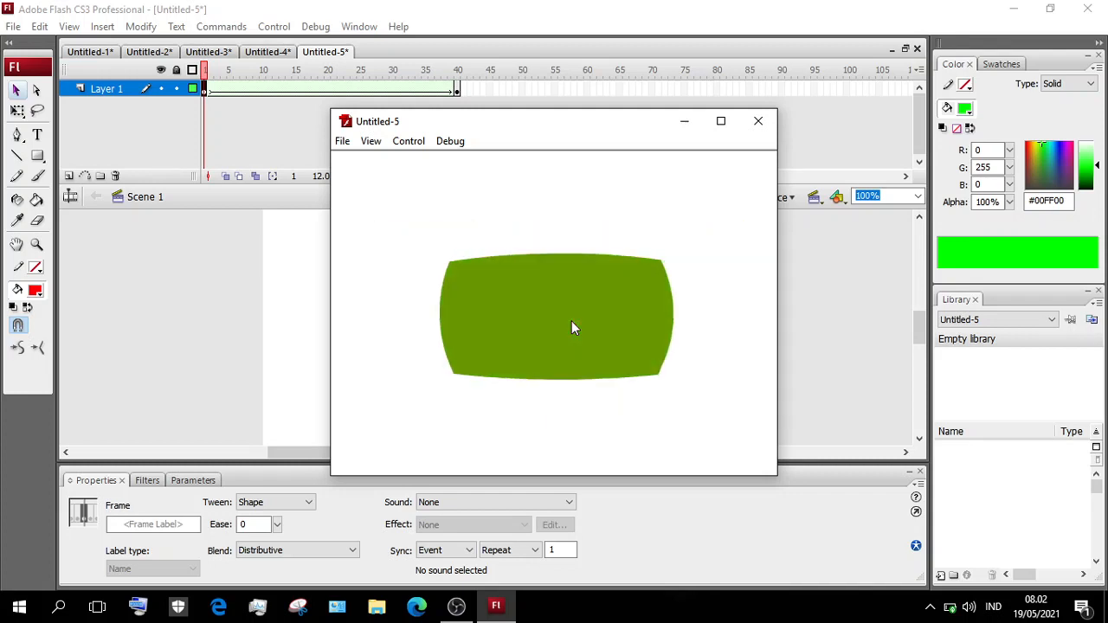
left_click(759, 121)
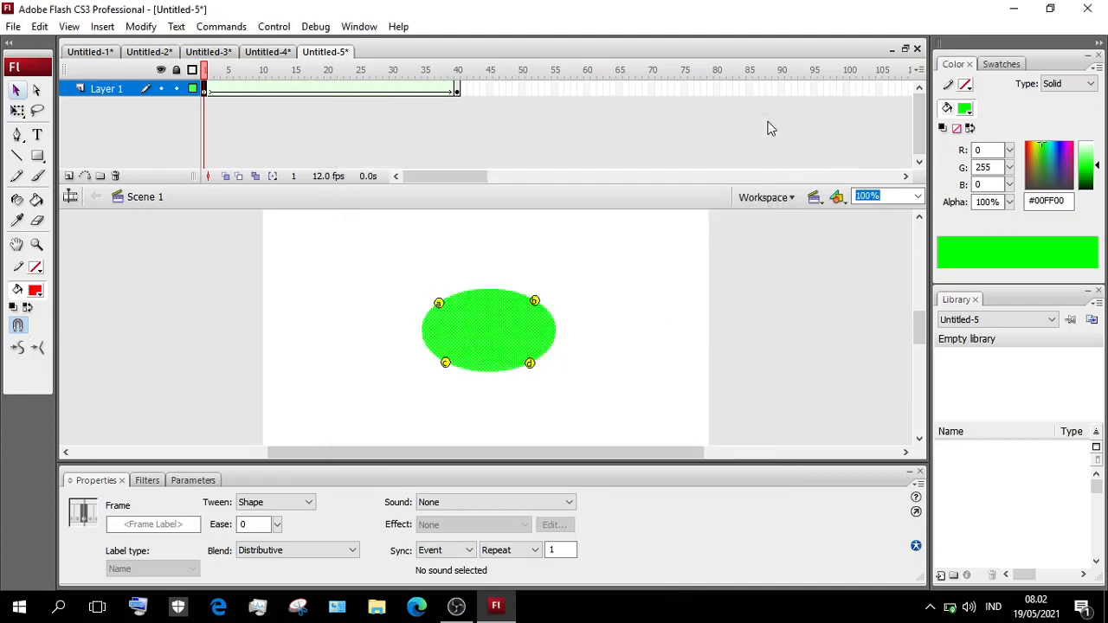
left_click(684, 264)
Create a new Flash File (ActionScript 2.0) document
left_click(13, 27)
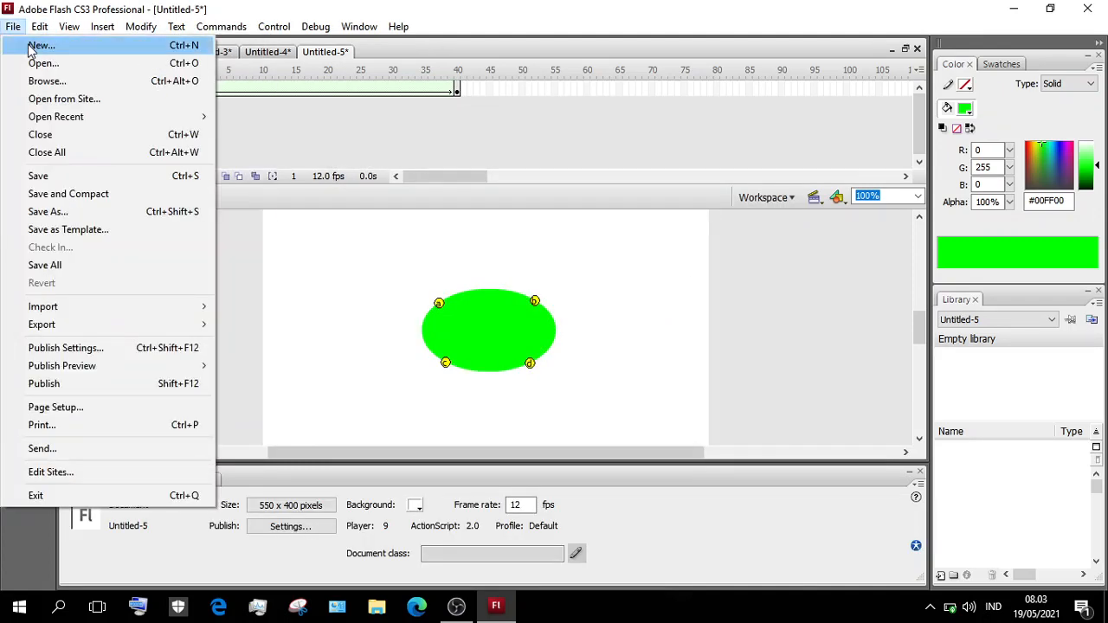
left_click(35, 45)
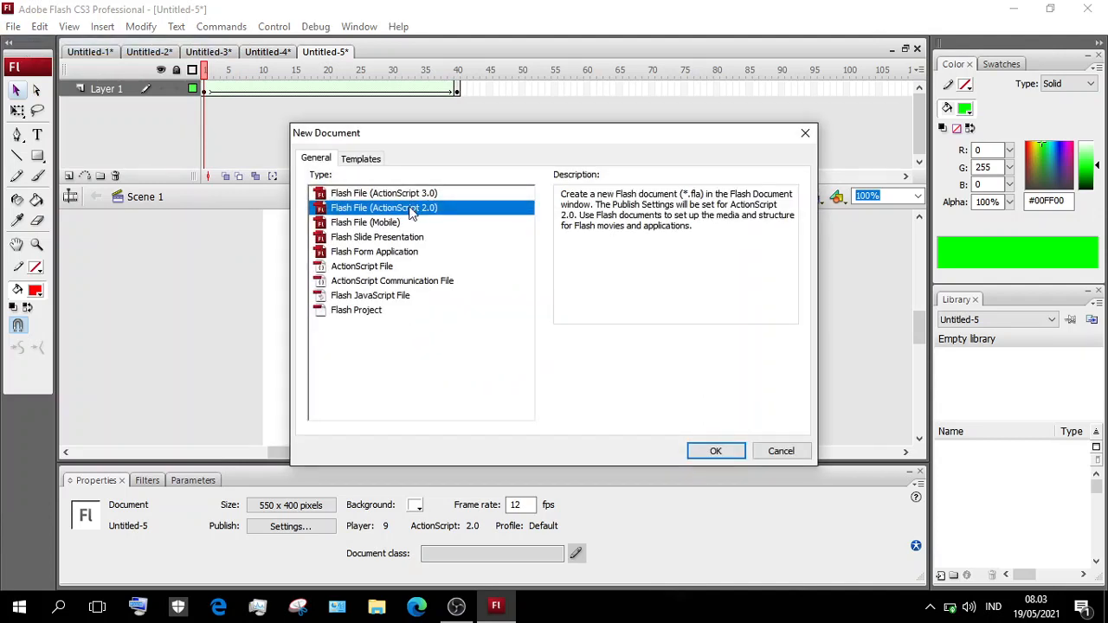
left_click(718, 452)
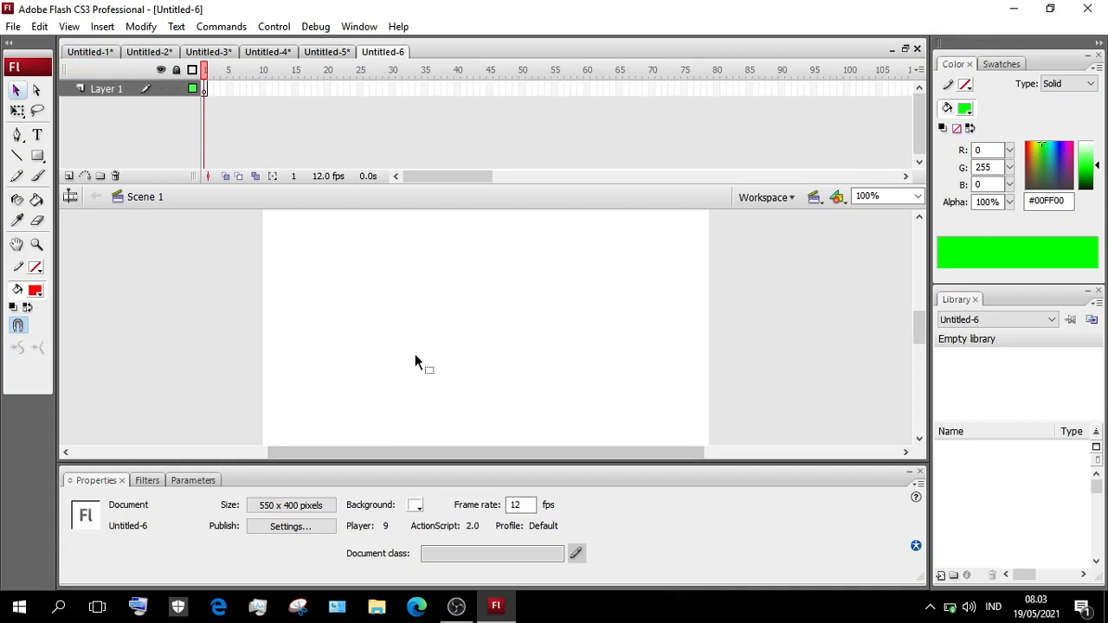
Draw a red square about 96 px wide near the stage centre and shift it right to X of about 236
left_click(40, 158)
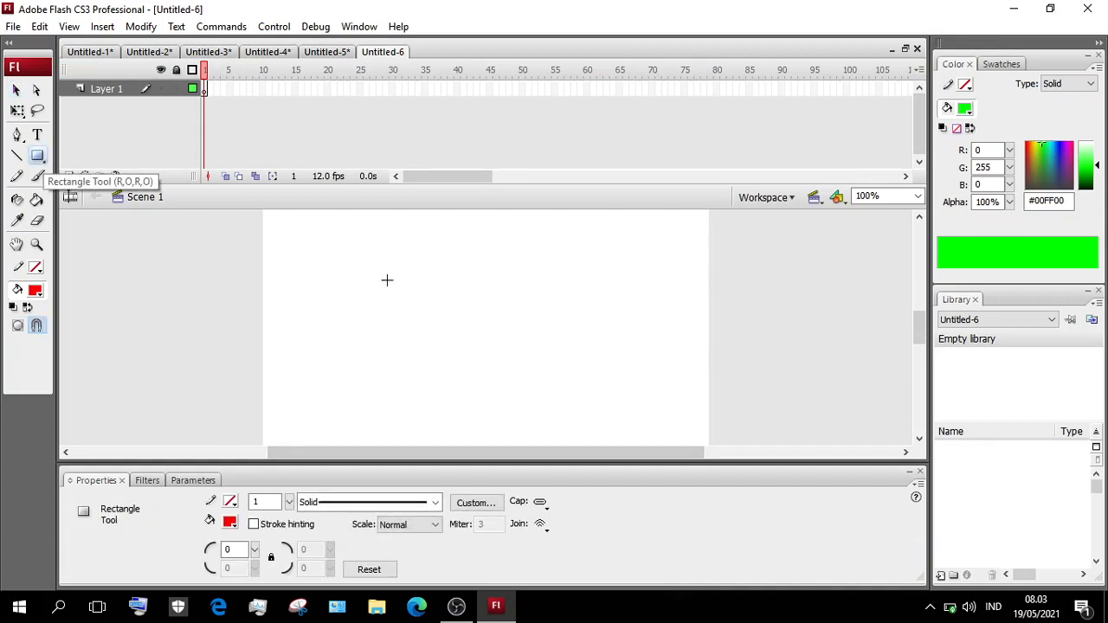
left_click_drag(434, 291, 516, 366)
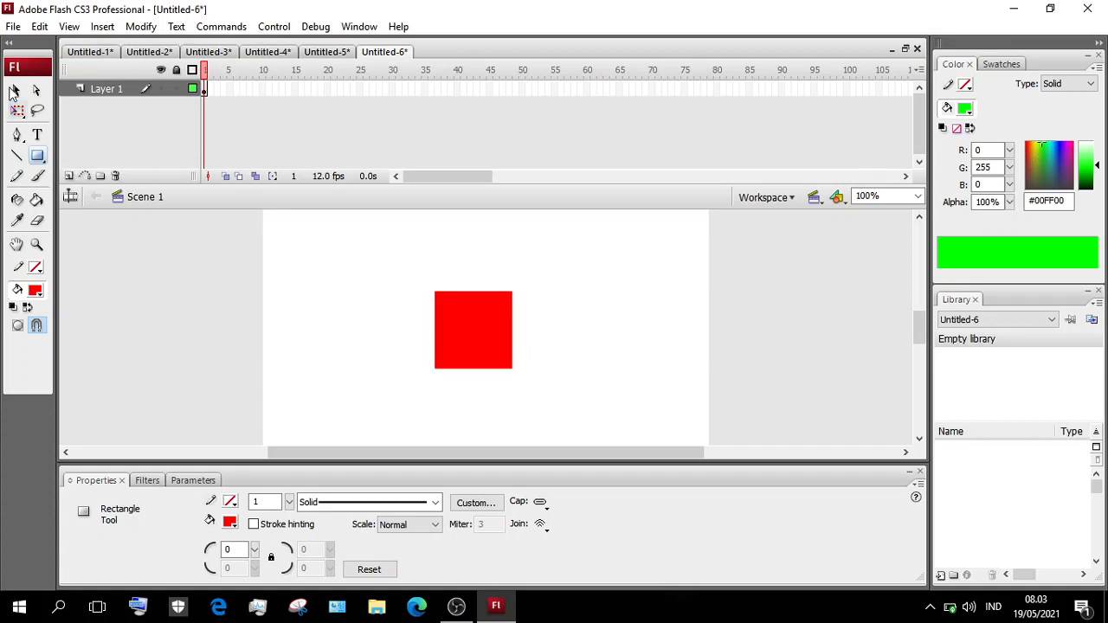
left_click(15, 92)
left_click(449, 305)
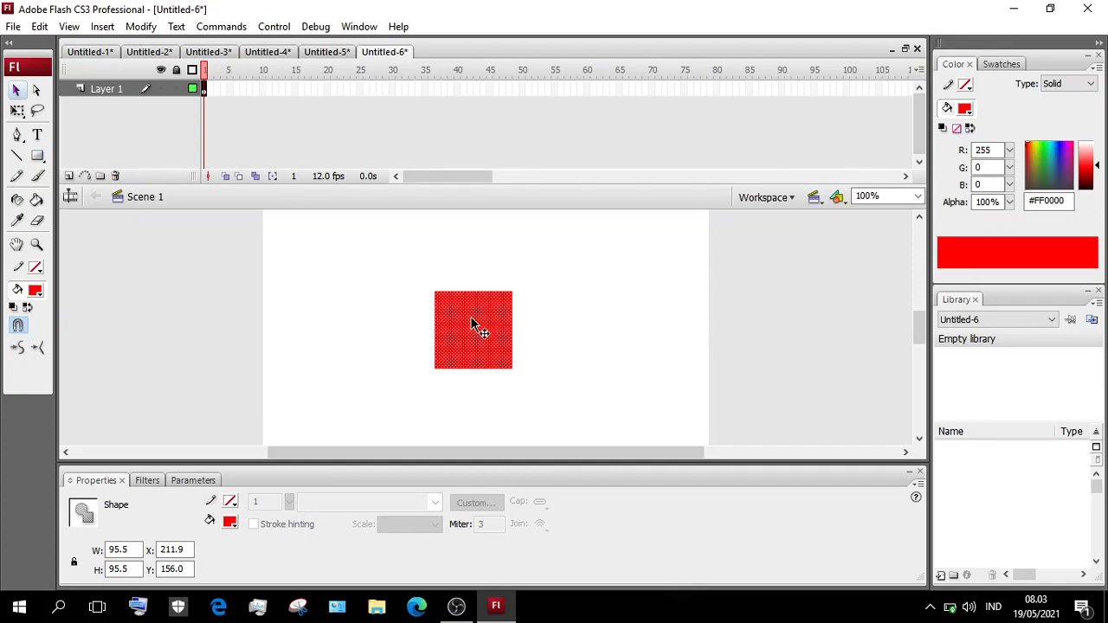
left_click_drag(468, 317, 485, 317)
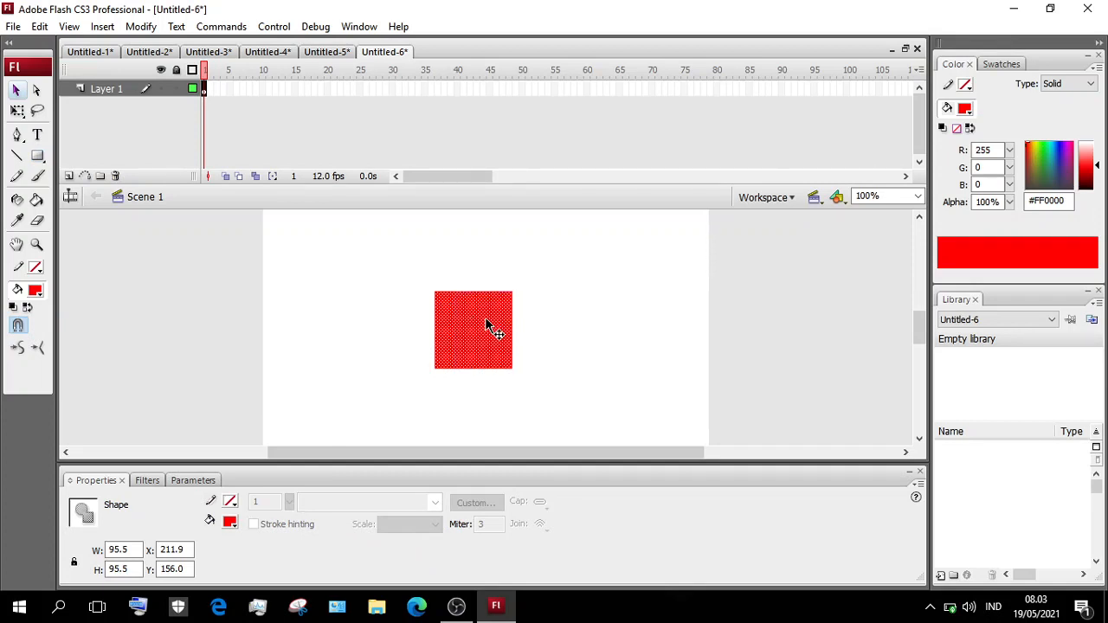
Change the square's fill to the custom teal green #1DCB93 and deselect it
left_click(36, 292)
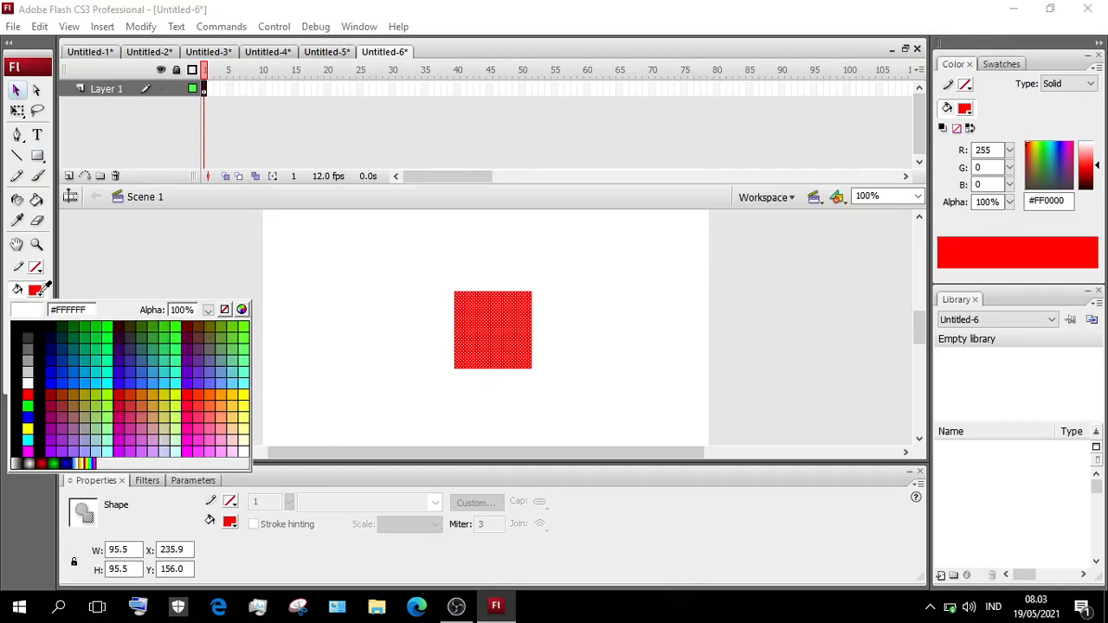
left_click(241, 309)
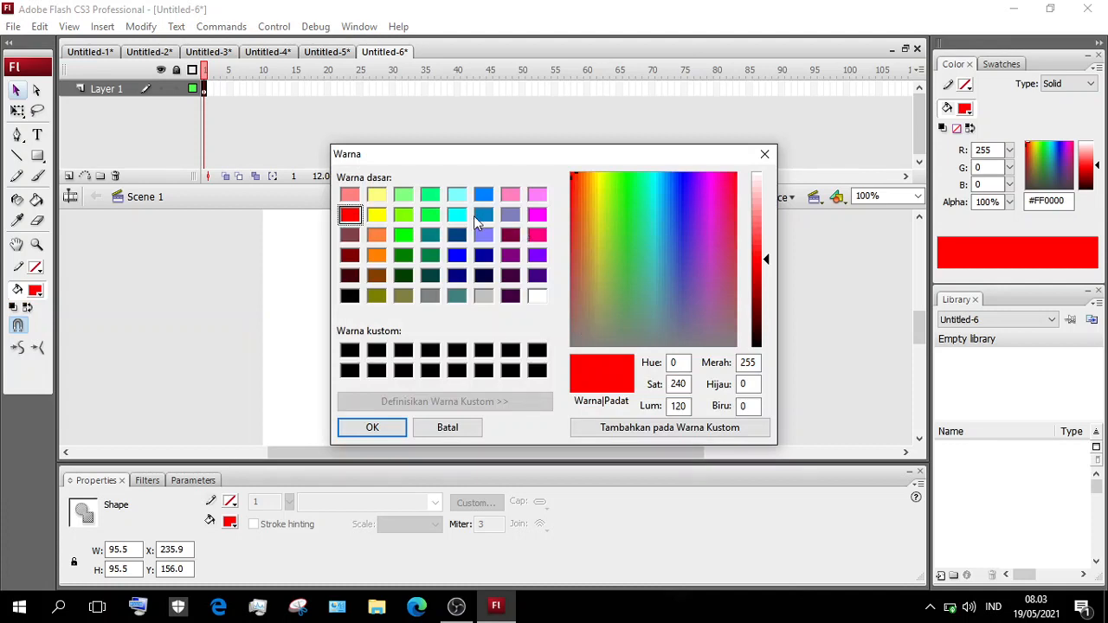
left_click(660, 220)
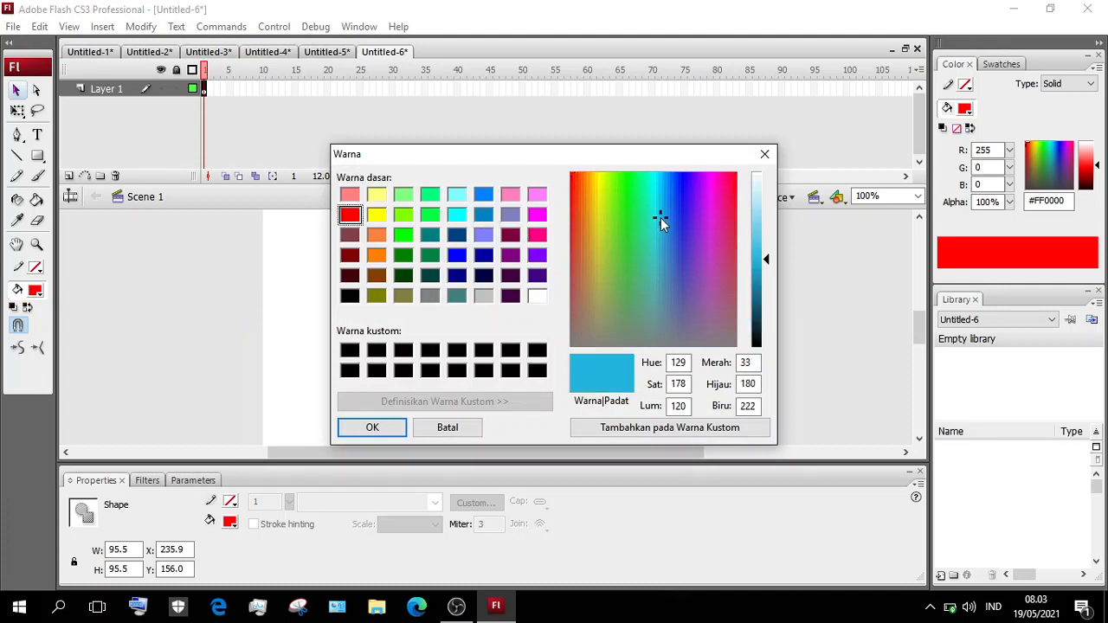
mouse_move(661, 218)
left_mouse_down()
mouse_move(638, 205)
mouse_move(645, 217)
left_mouse_up()
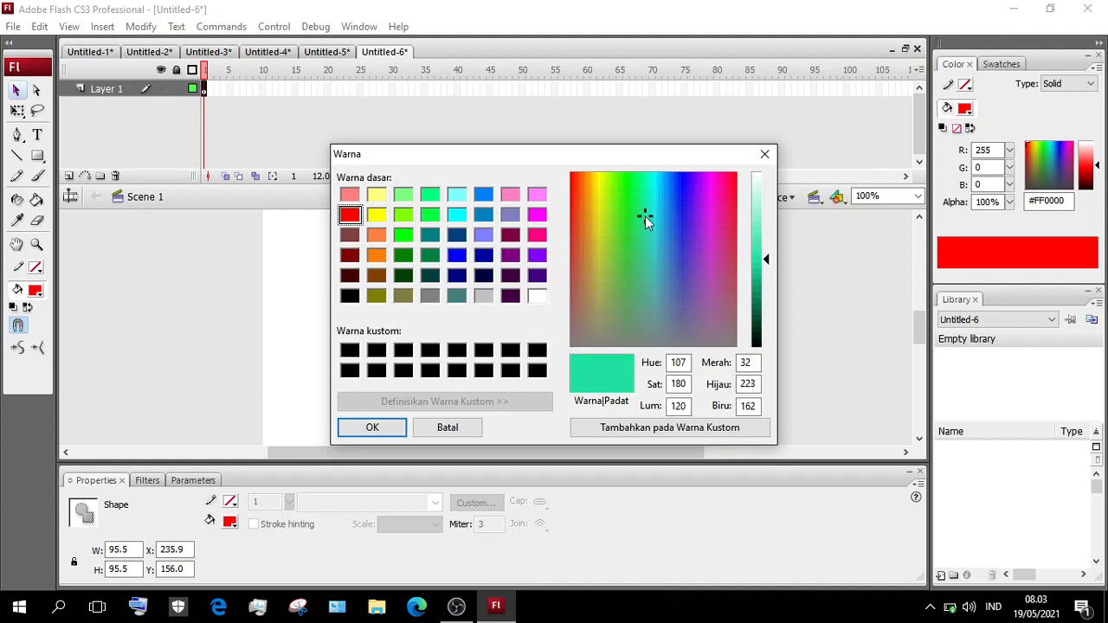
left_click(766, 269)
left_click(399, 427)
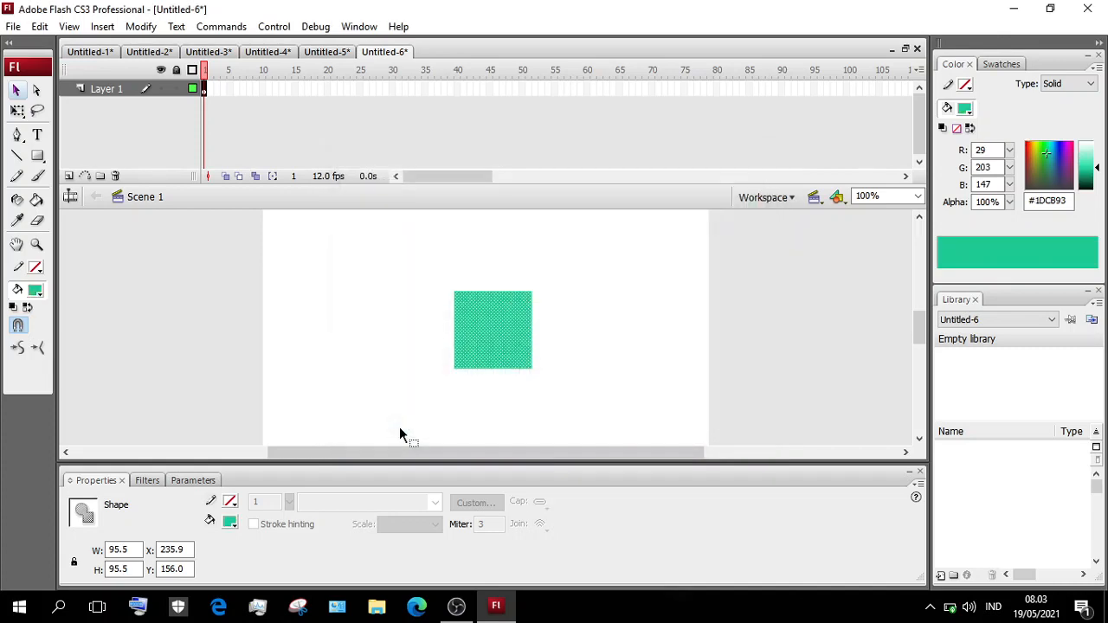
left_click(571, 380)
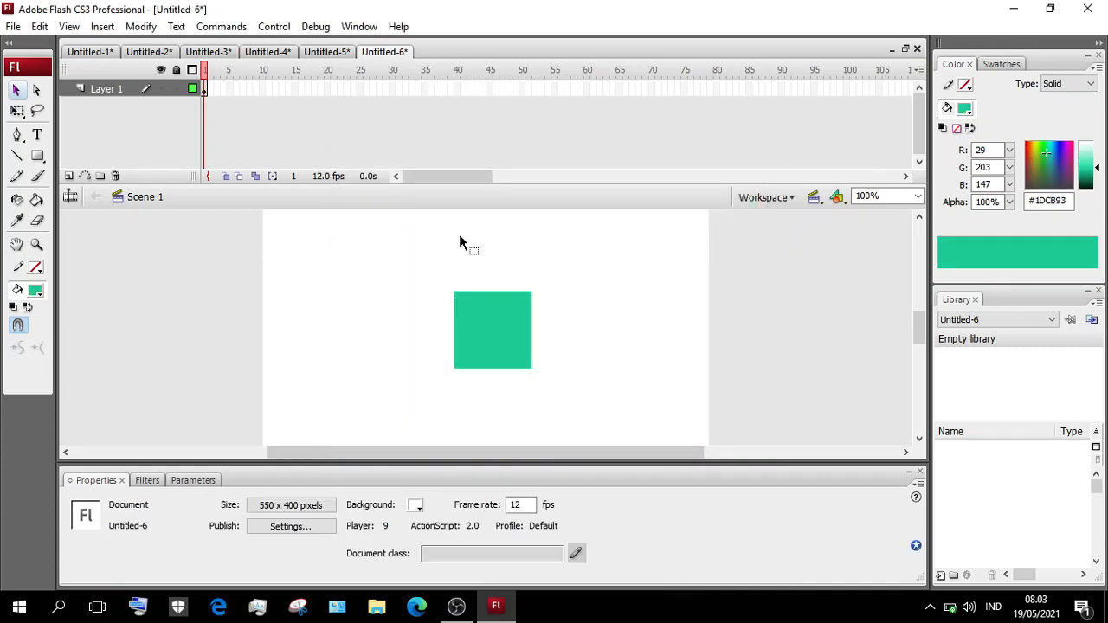
Insert a blank keyframe at frame 40 of Layer 1
left_click(460, 92)
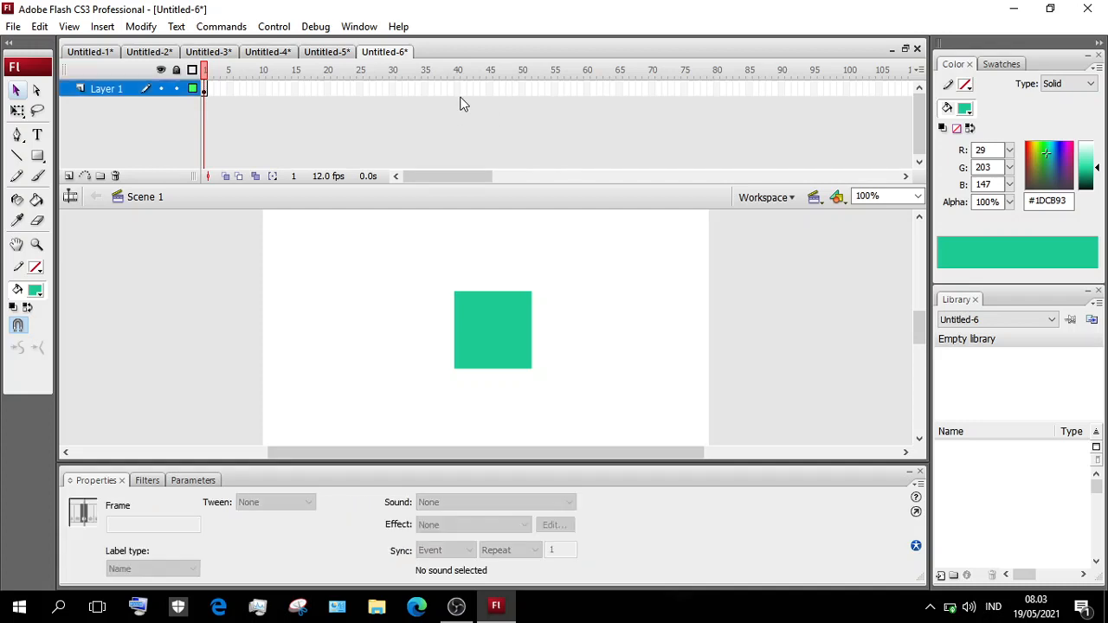
left_click(458, 92)
right_click(458, 92)
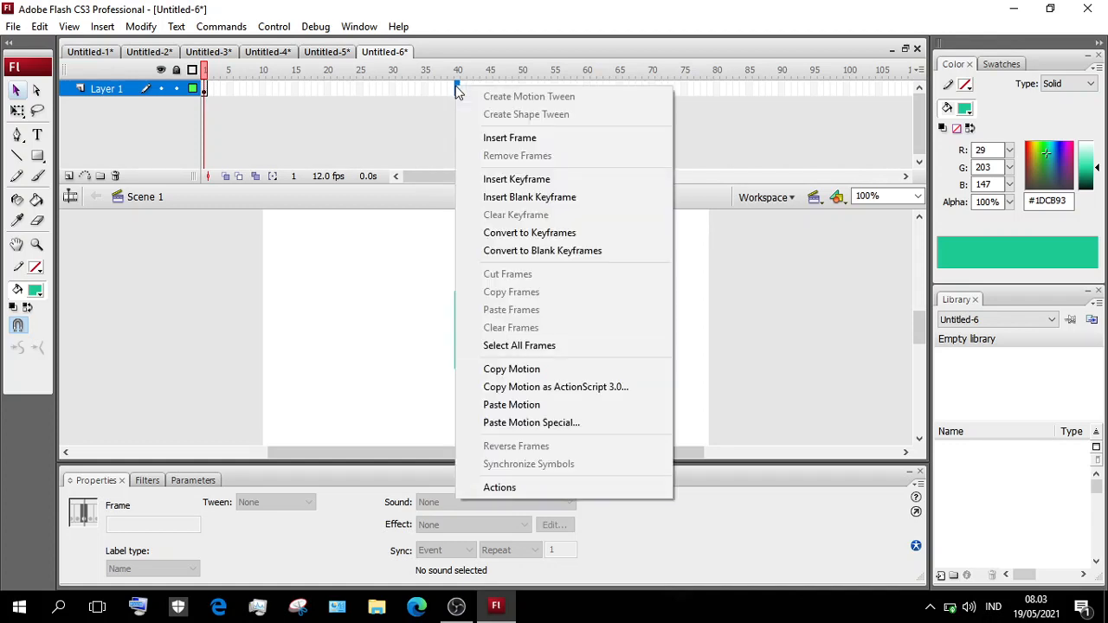
left_click(515, 197)
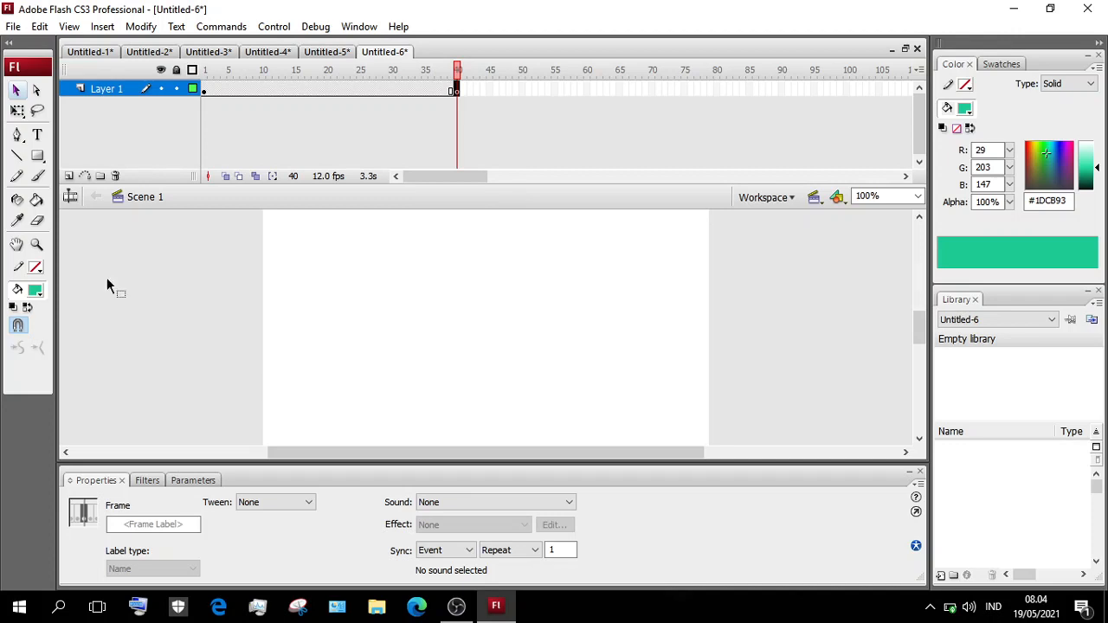
With the Oval tool, draw a large teal green oval across most of the stage at frame 40
left_click(203, 89)
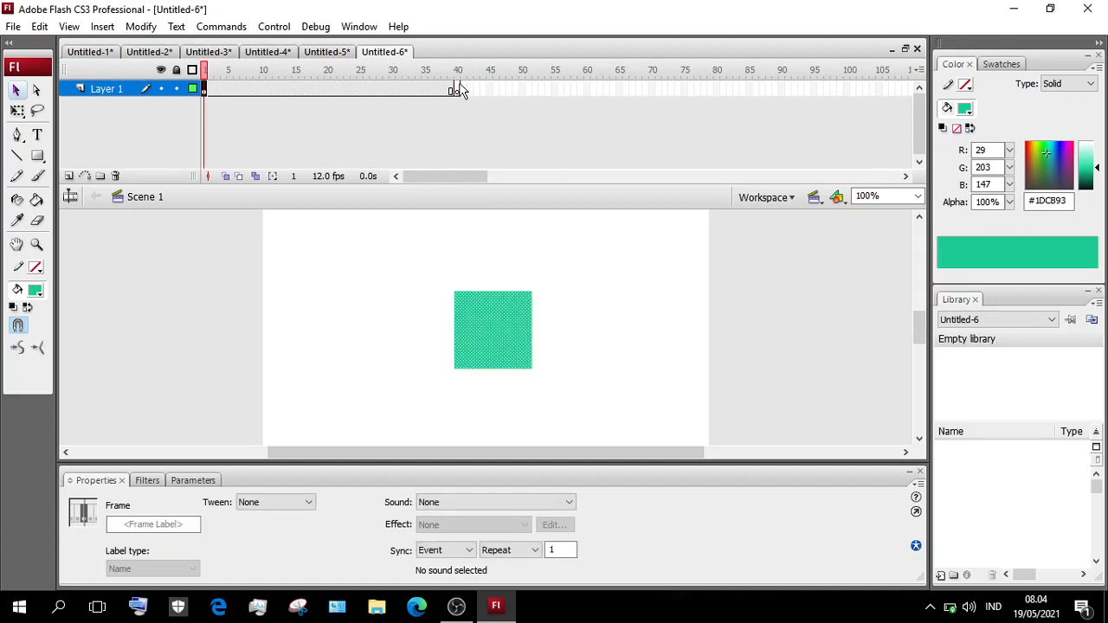
left_click(457, 90)
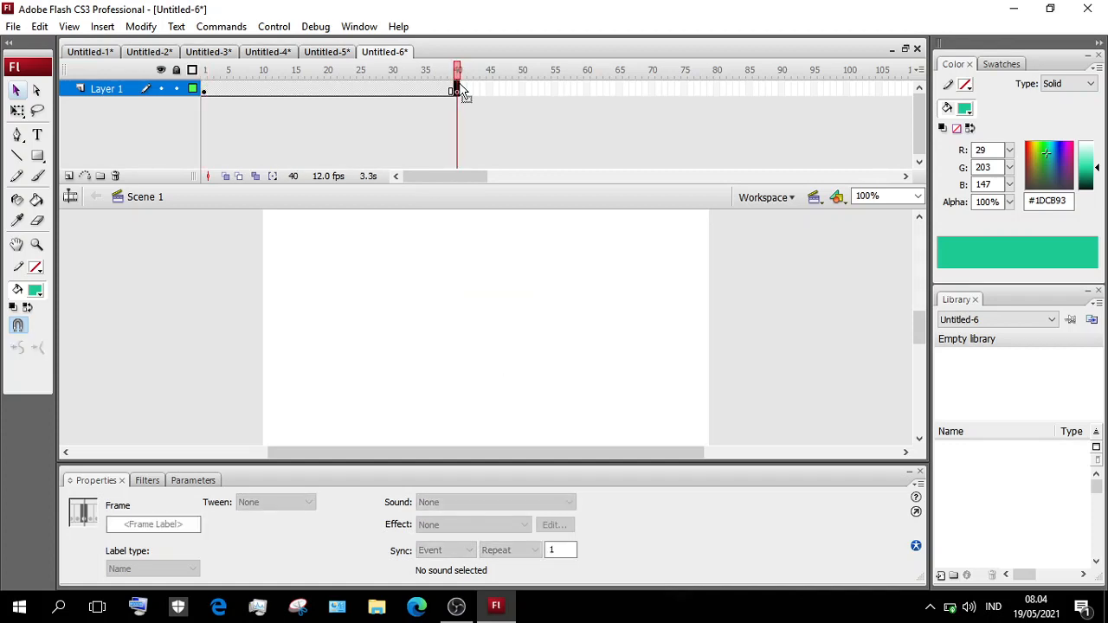
left_click(45, 161)
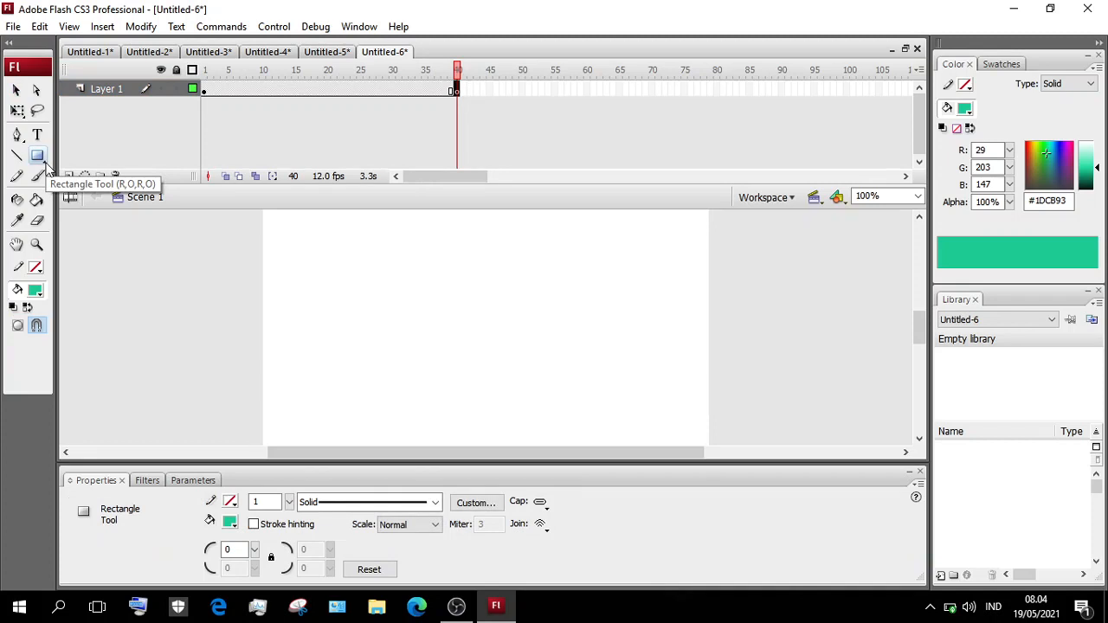
left_click(46, 163)
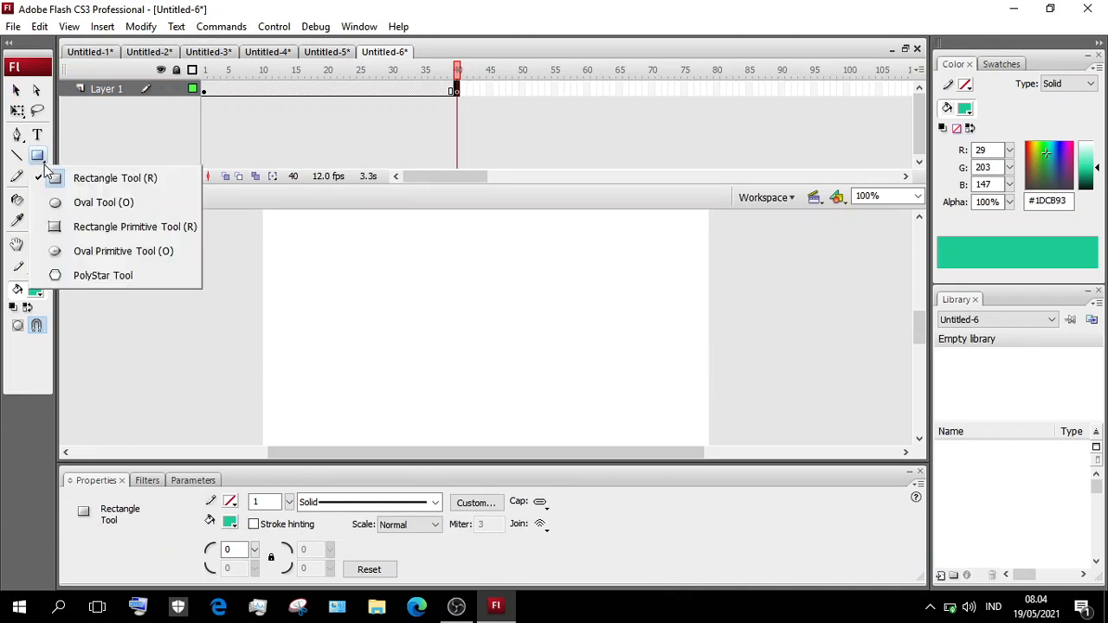
left_click(82, 206)
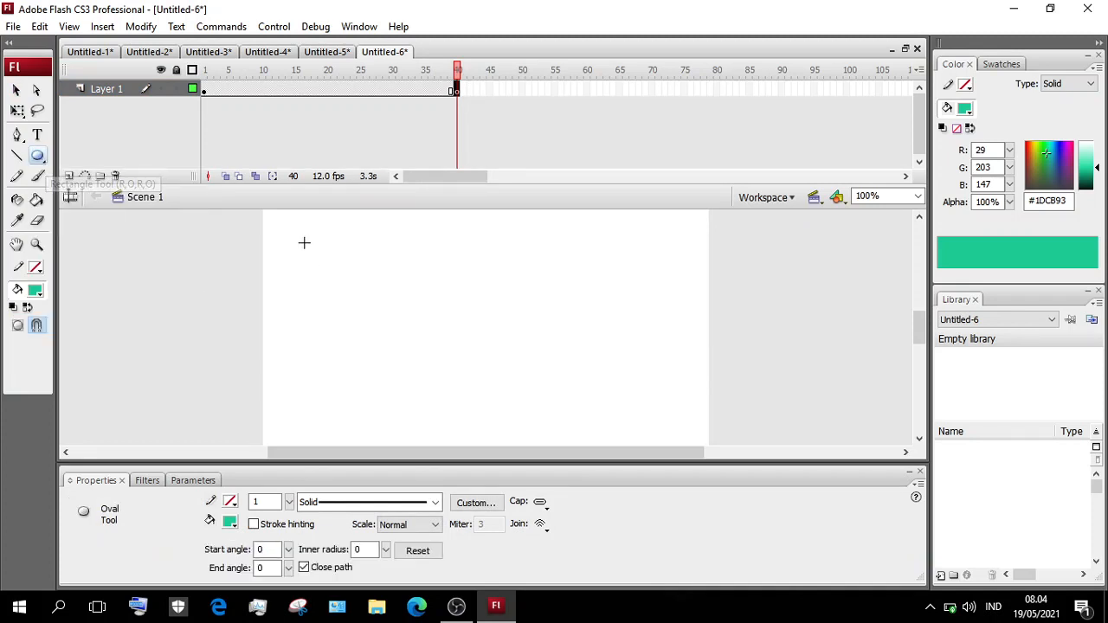
left_click_drag(296, 235, 680, 419)
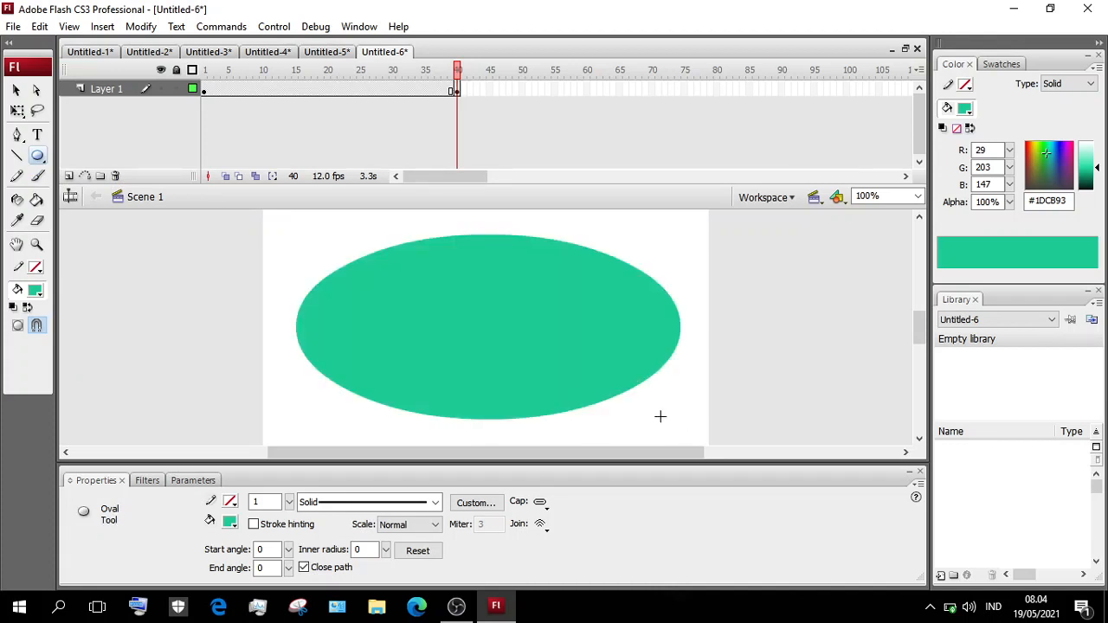
left_click(16, 89)
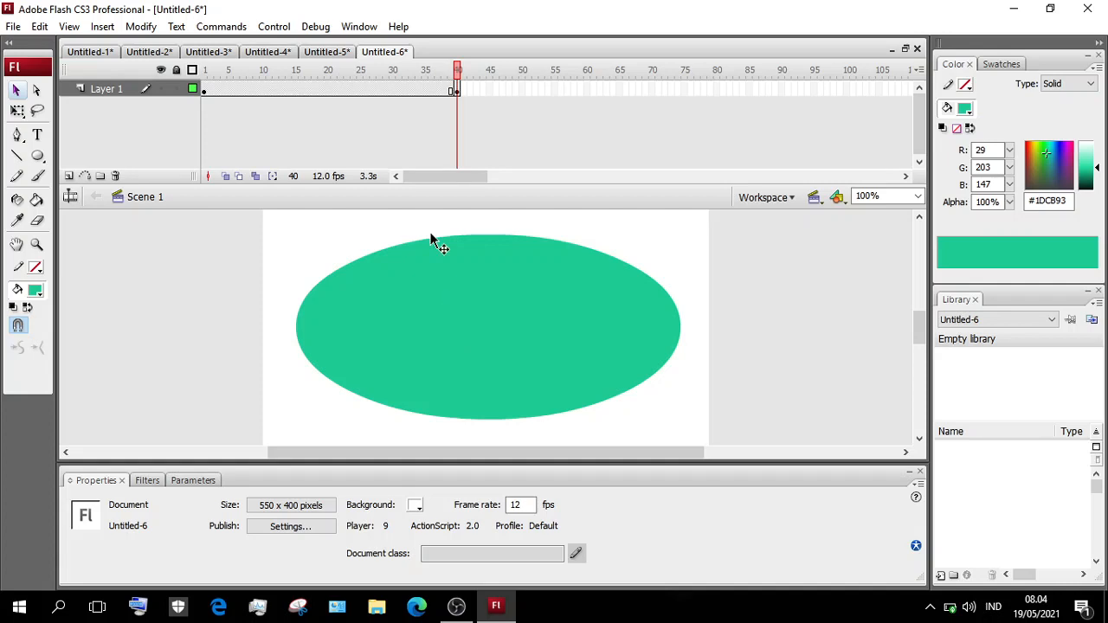
Apply a Shape tween between frames 1 and 40, and test the movie to preview the square morphing into the oval
left_click(329, 92)
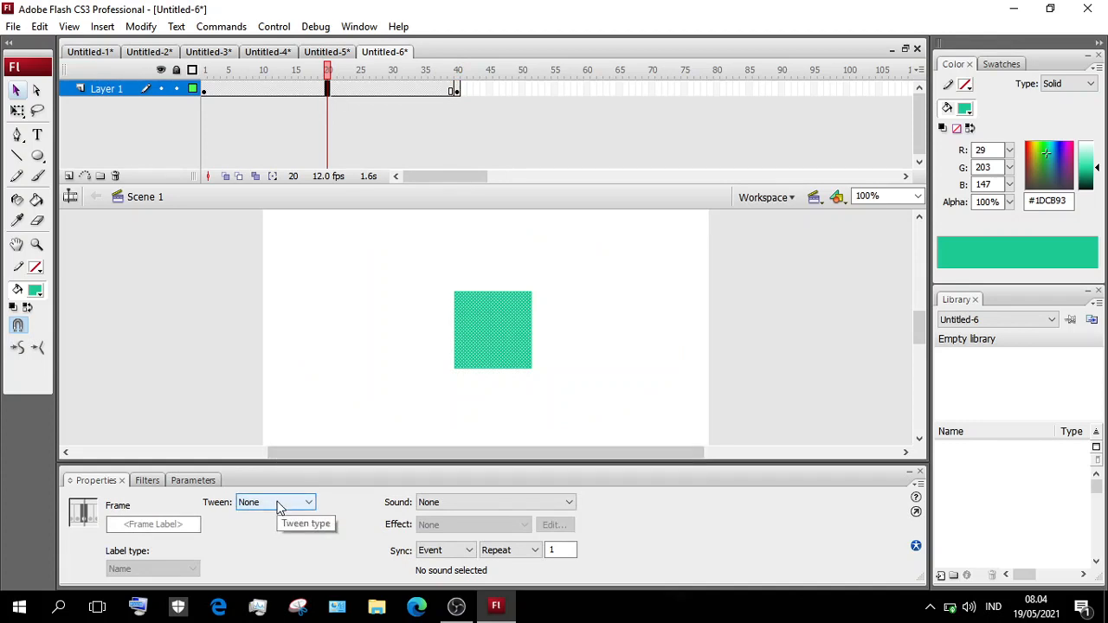
left_click(279, 507)
left_click(259, 539)
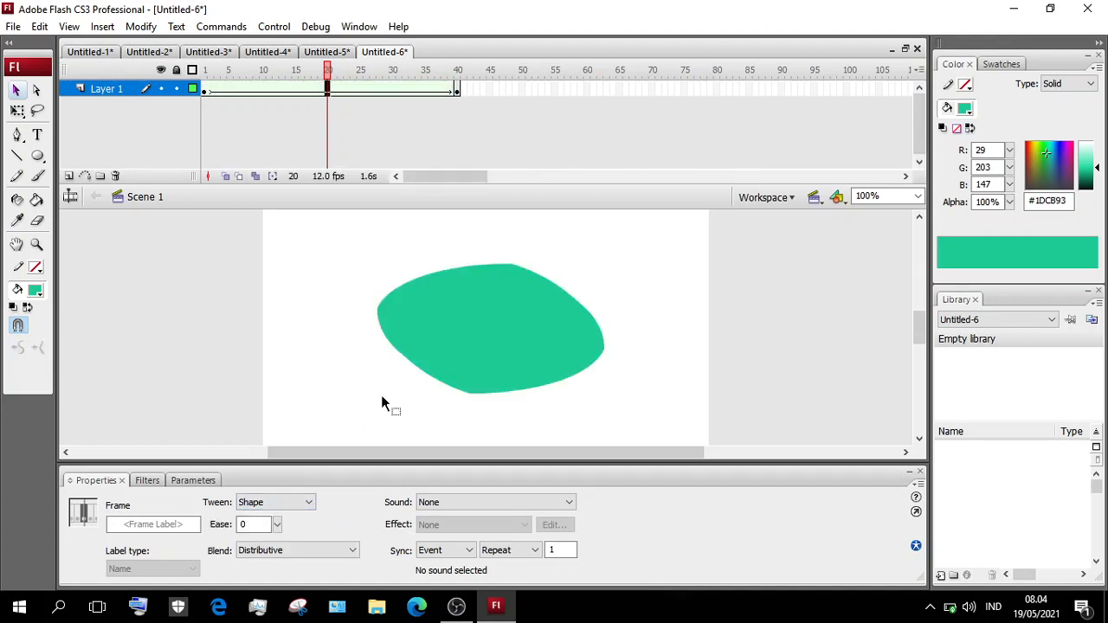
key("ctrl+Return")
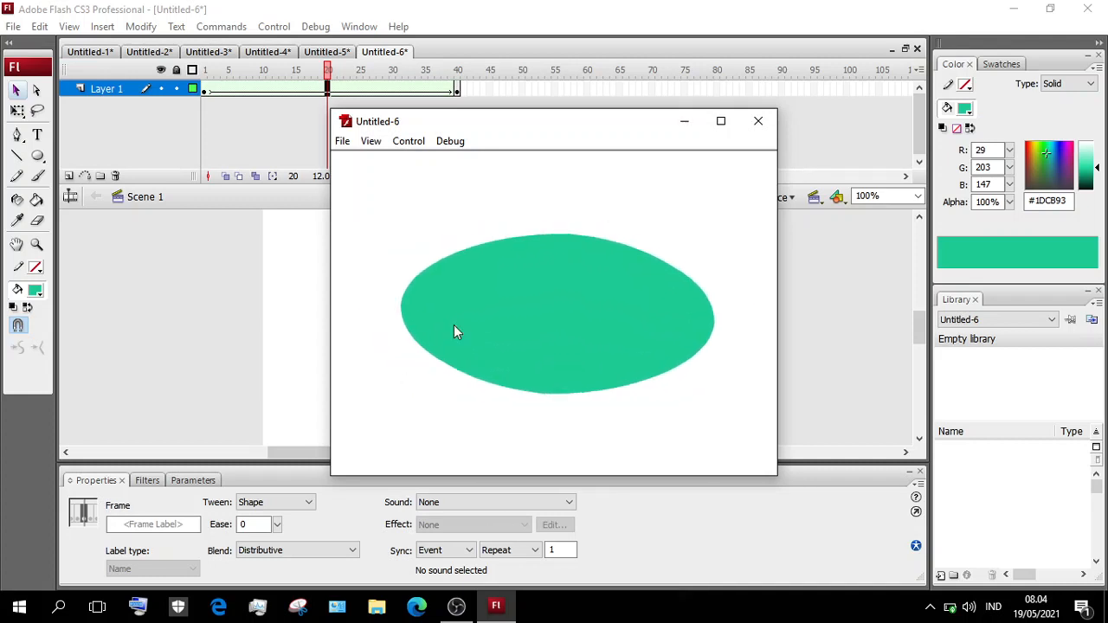
left_click(757, 122)
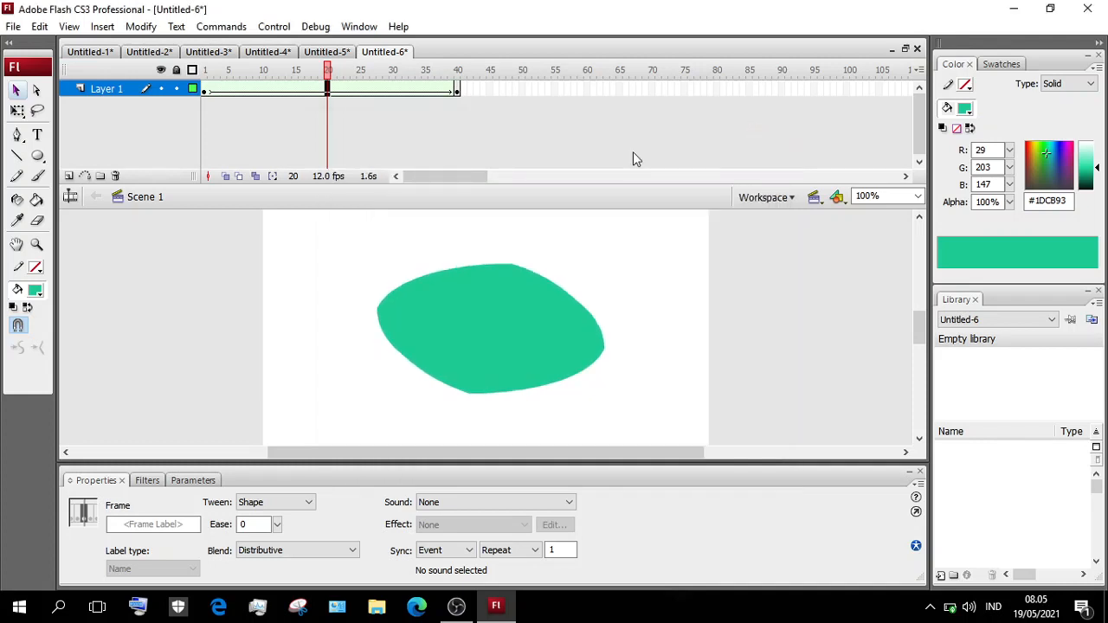
Add a shape hint to the square at frame 1 and place it on the square's upper-left corner
left_click(205, 88)
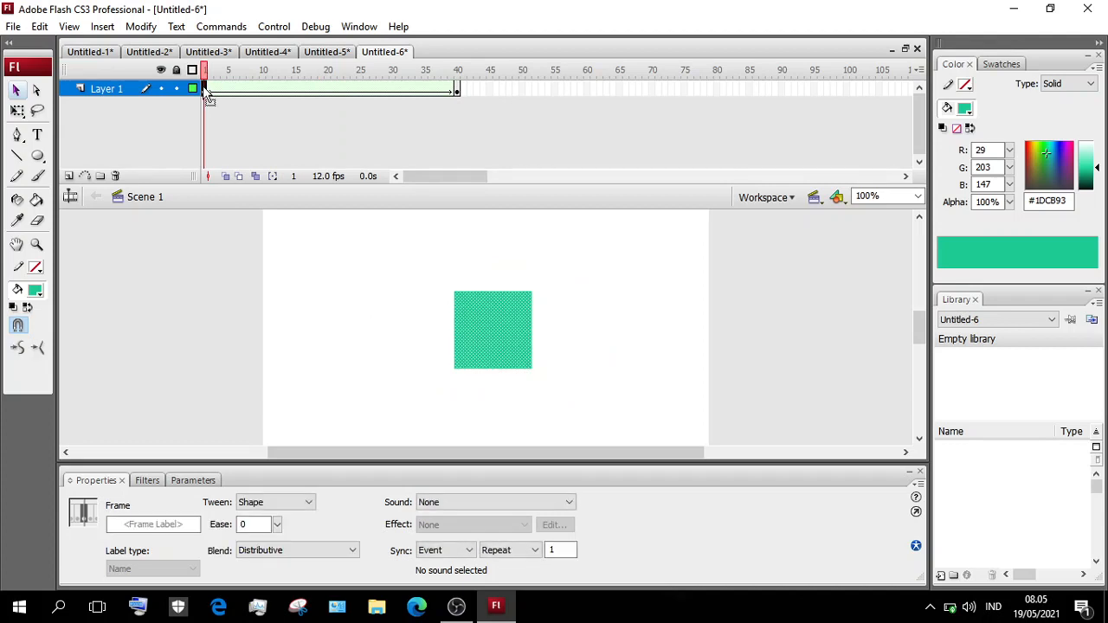
left_click(141, 27)
mouse_move(214, 149)
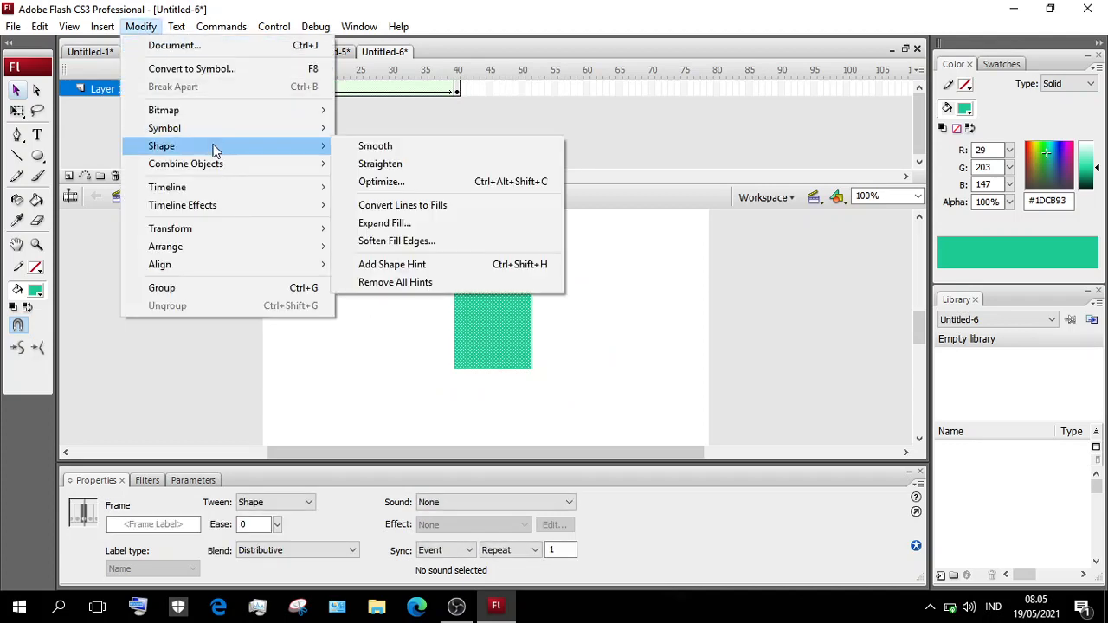
left_click(439, 263)
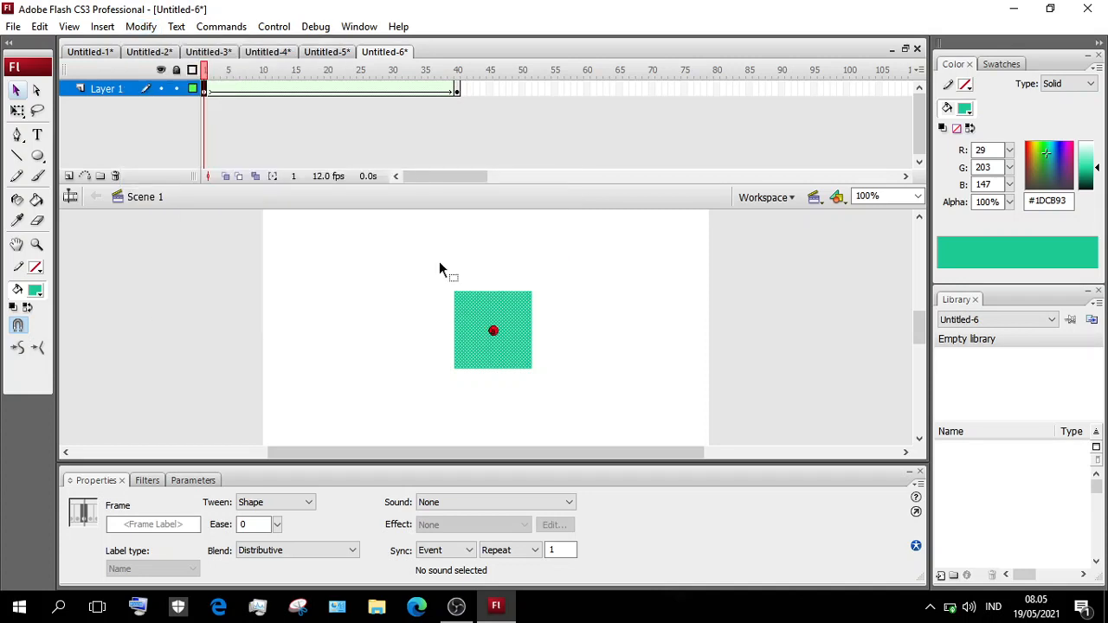
left_click_drag(493, 330, 454, 292)
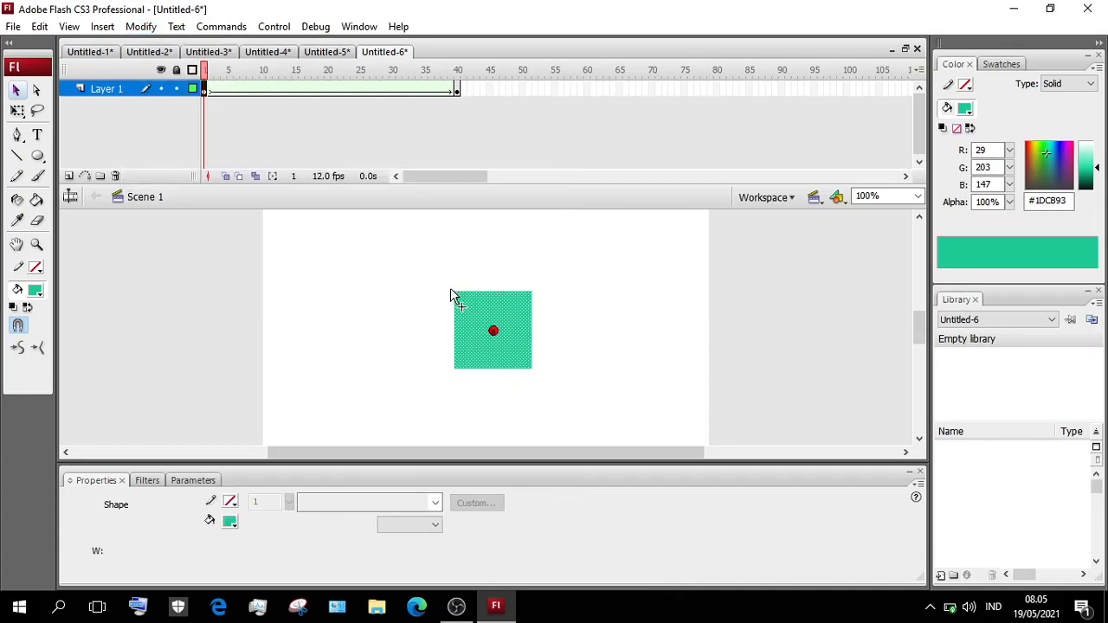
Add a second shape hint and place it on the square's upper-right corner, dismissing the low-battery notice
left_click(143, 26)
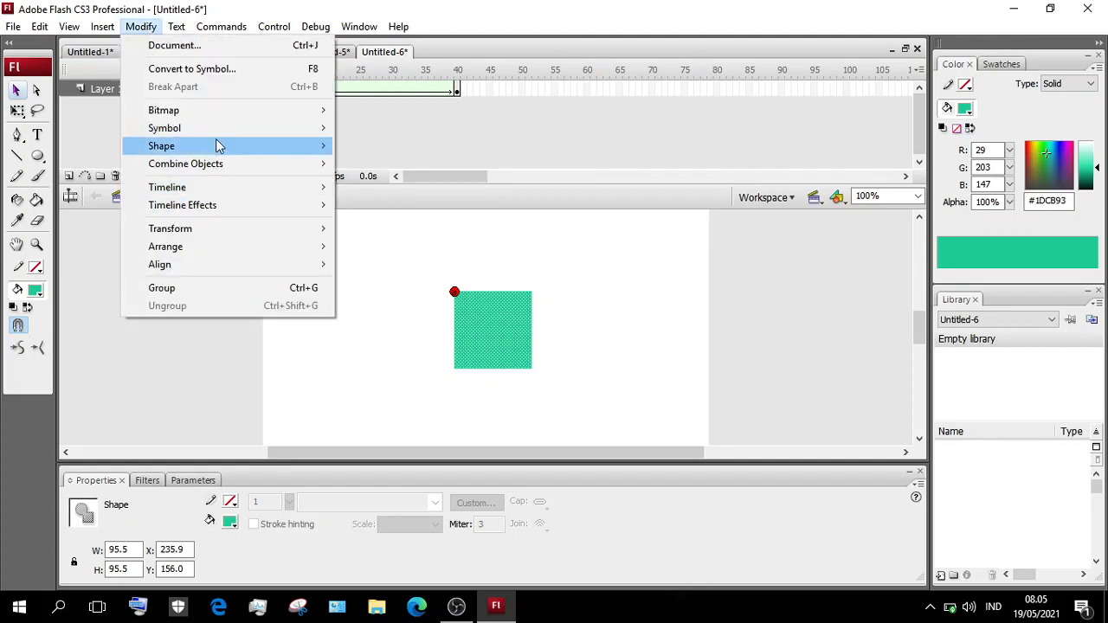
mouse_move(217, 147)
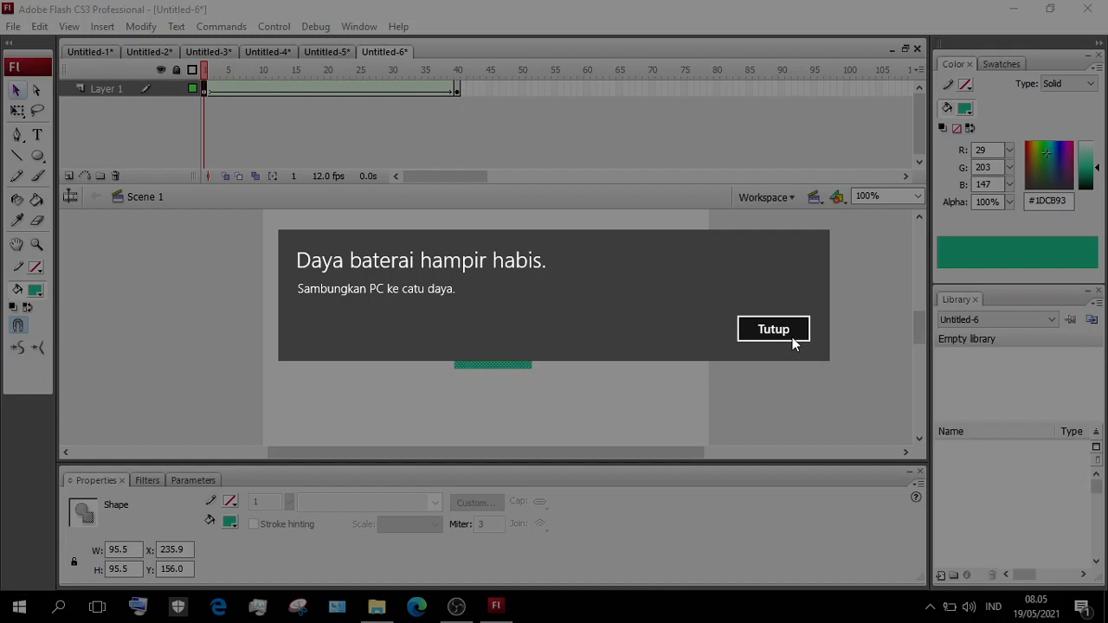
left_click(773, 329)
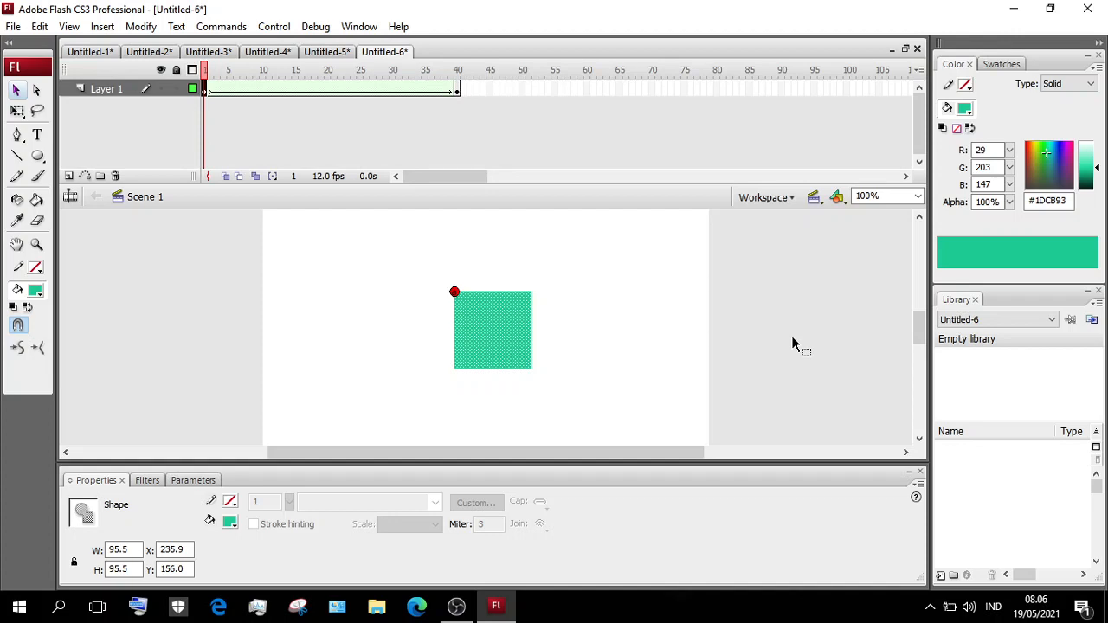
left_click(141, 27)
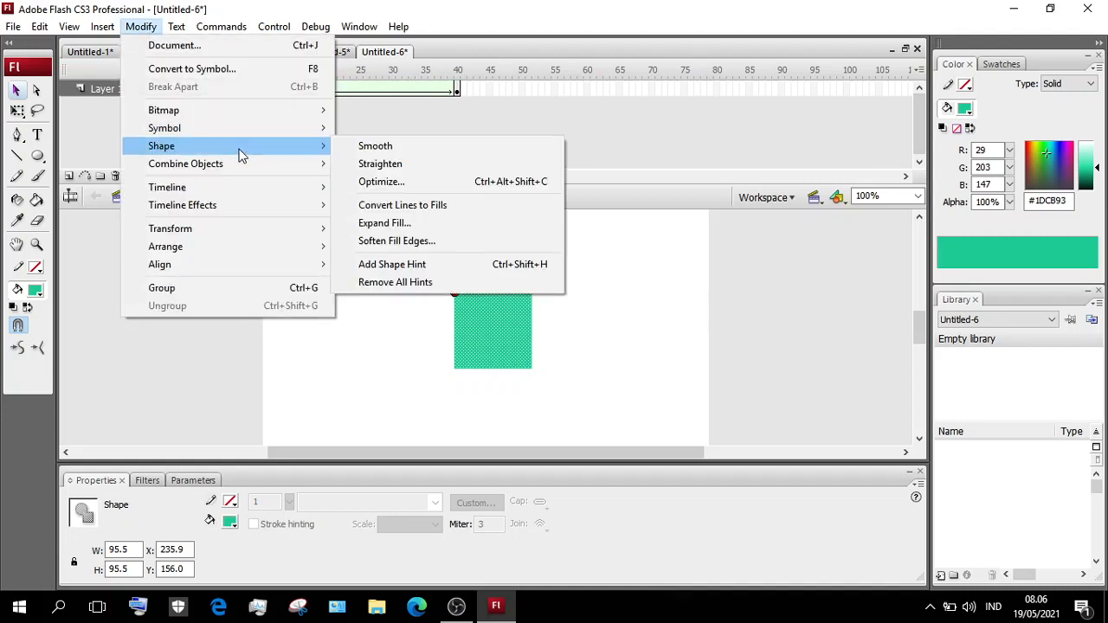
left_click(409, 265)
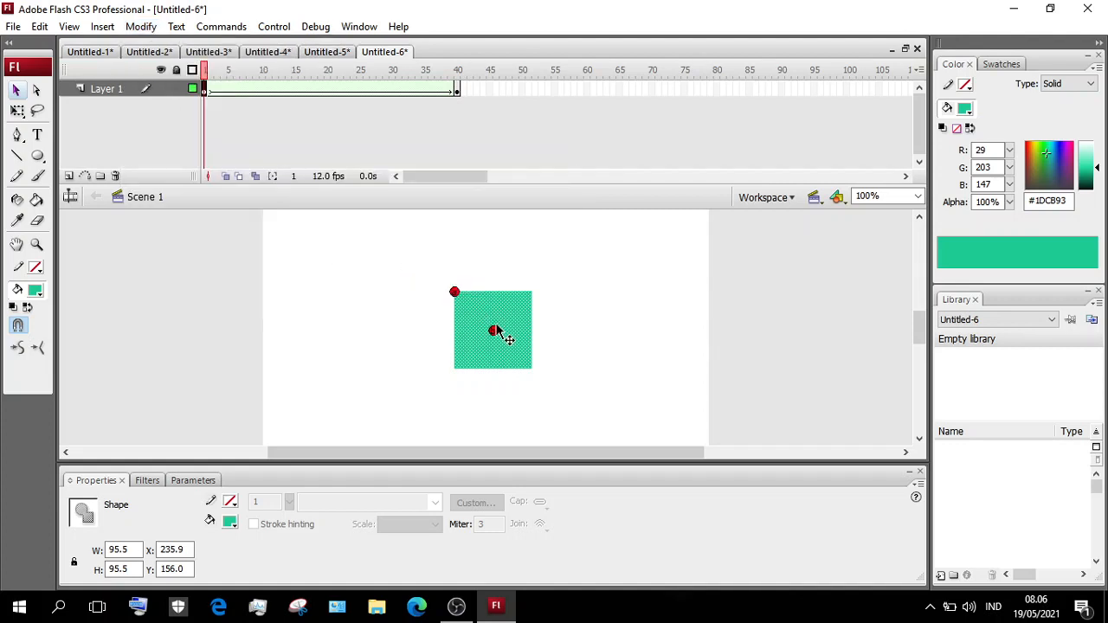
left_click_drag(547, 312, 532, 292)
Add a third shape hint and place it on the square's lower-left corner
left_click(140, 26)
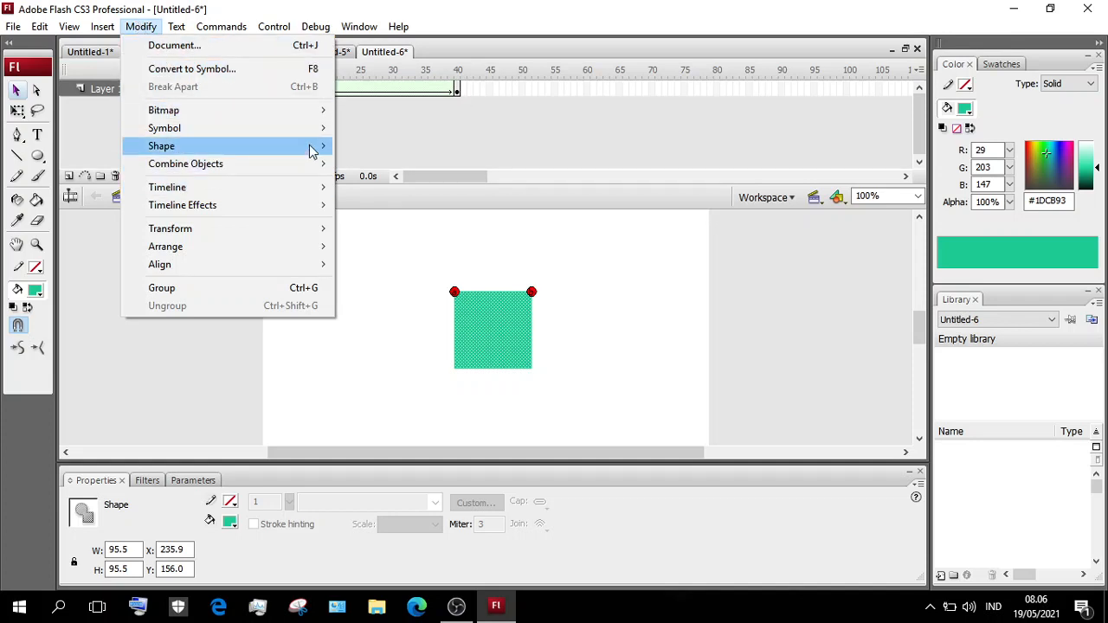
mouse_move(309, 146)
left_click(404, 264)
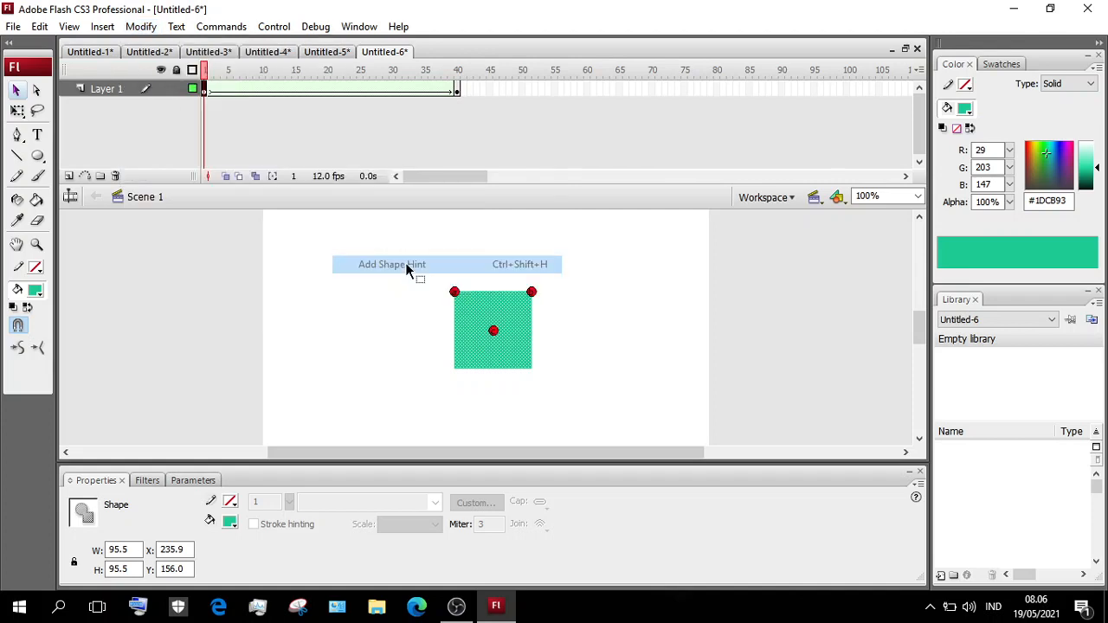
left_click_drag(488, 332, 461, 369)
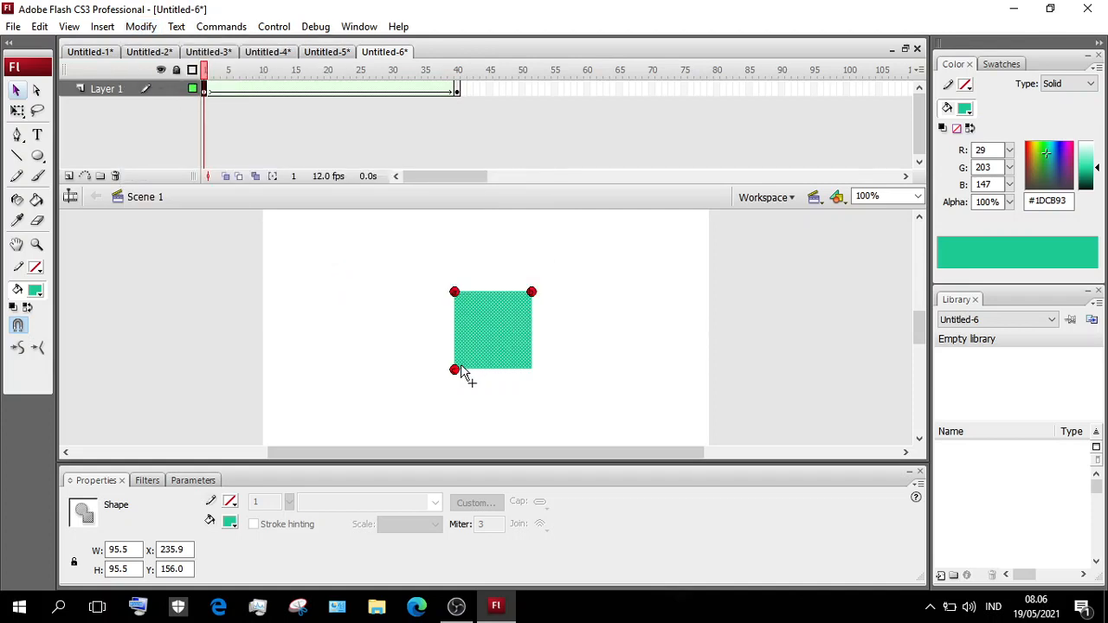
Add a fourth shape hint on the square's lower-right corner and deselect the square
left_click(141, 27)
mouse_move(189, 147)
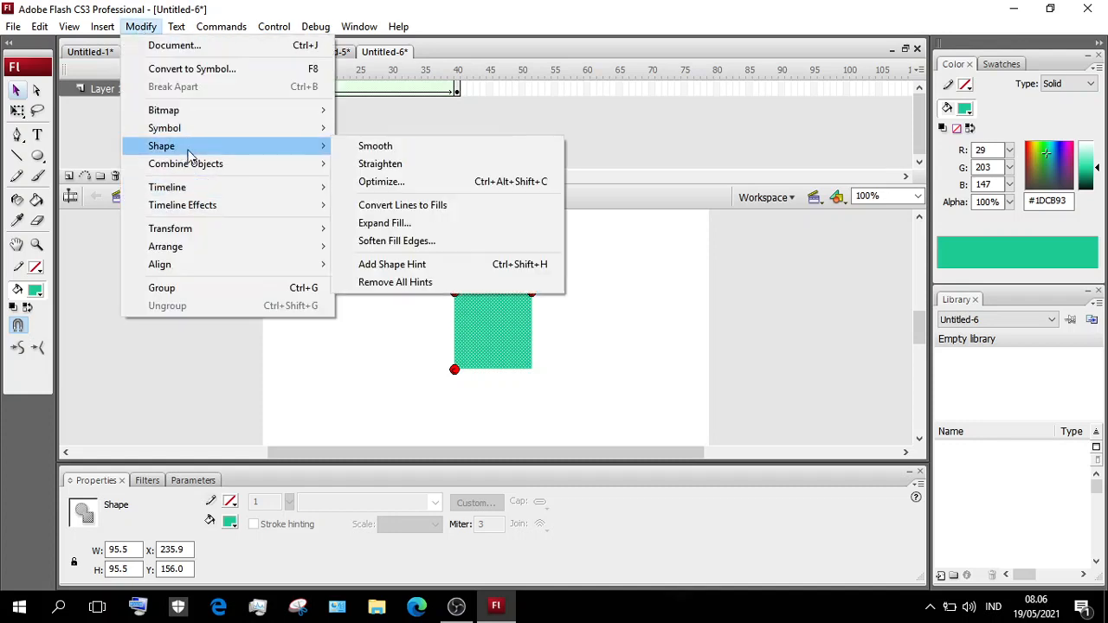
left_click(390, 264)
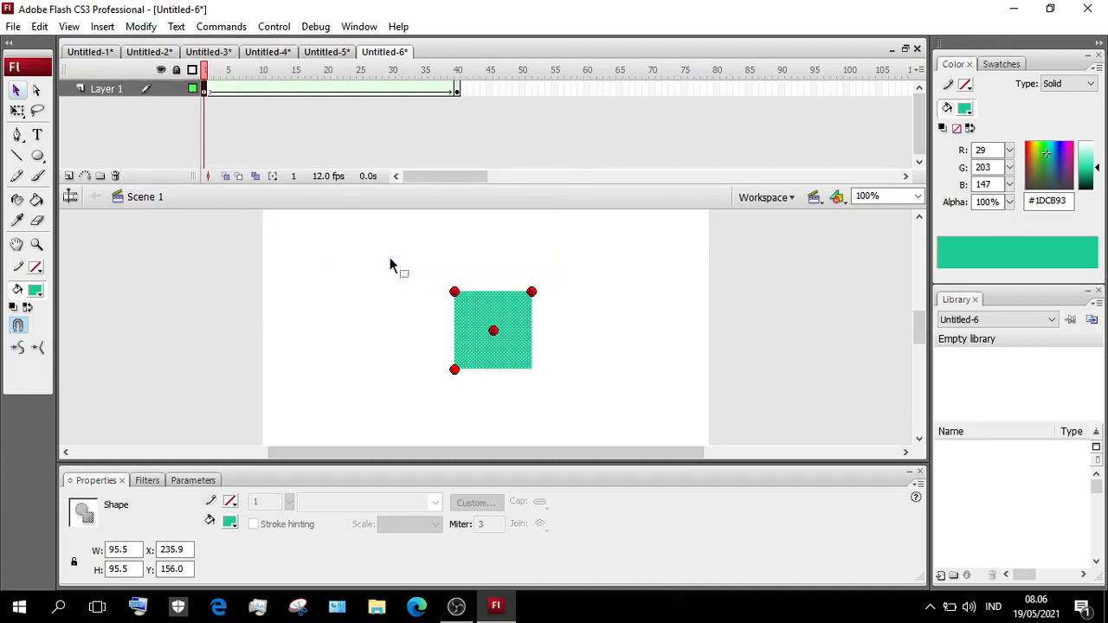
left_click_drag(500, 339, 535, 373)
left_click(587, 414)
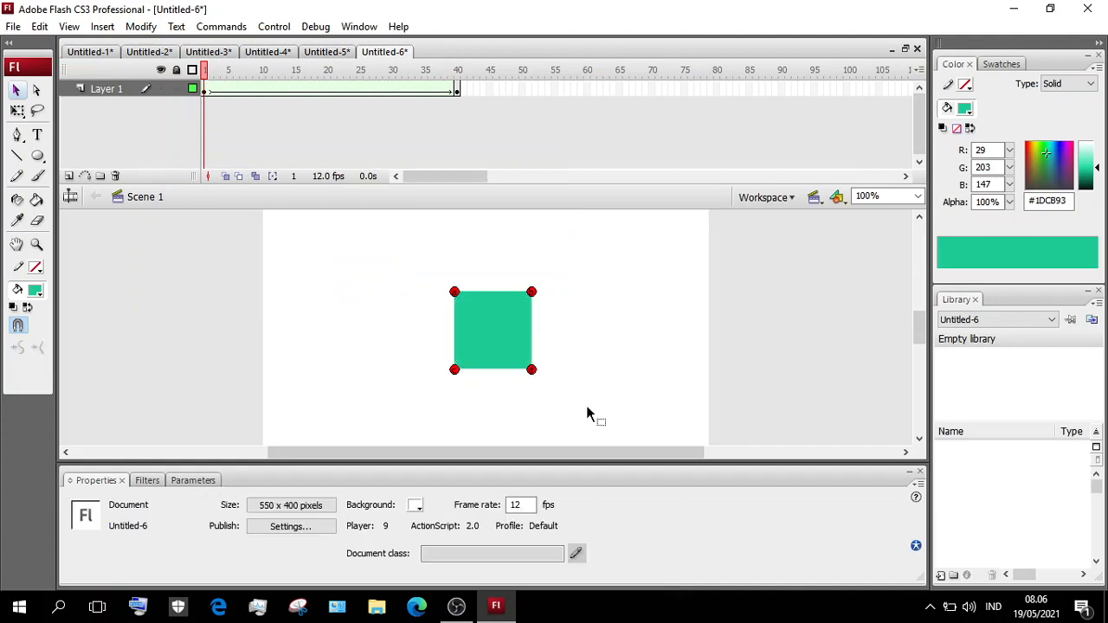
At frame 40, place the four stacked shape hints on the oval's edge at lower right, lower left, upper right and upper left, matching the square's corners
left_click(457, 89)
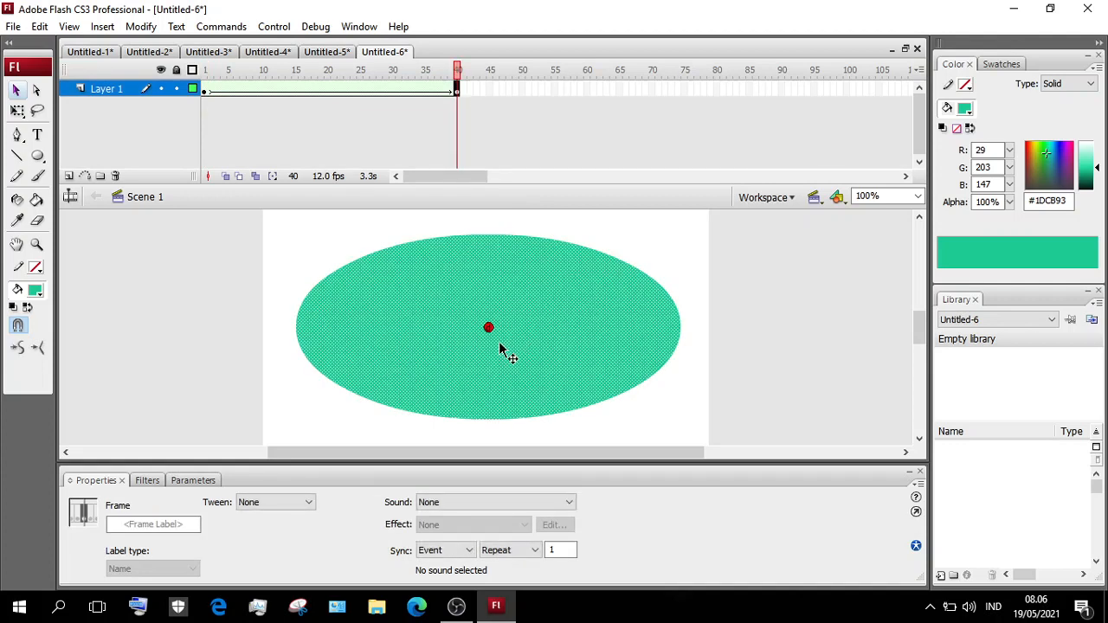
left_click_drag(489, 330, 605, 403)
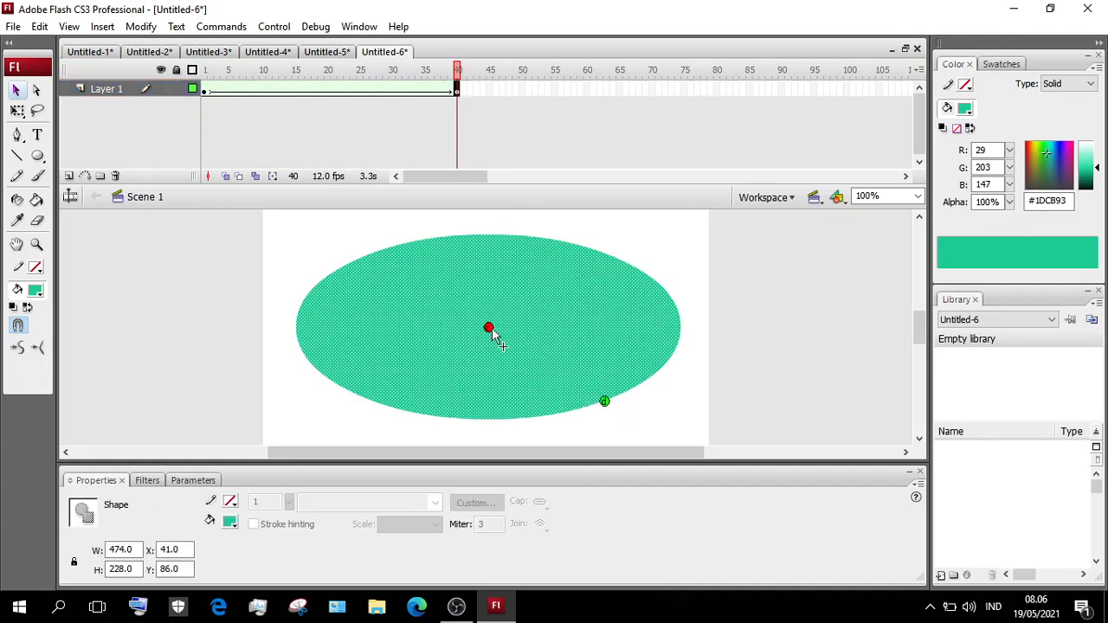
left_click_drag(489, 330, 370, 401)
left_click_drag(490, 328, 599, 254)
left_click_drag(490, 329, 358, 259)
left_click(364, 245)
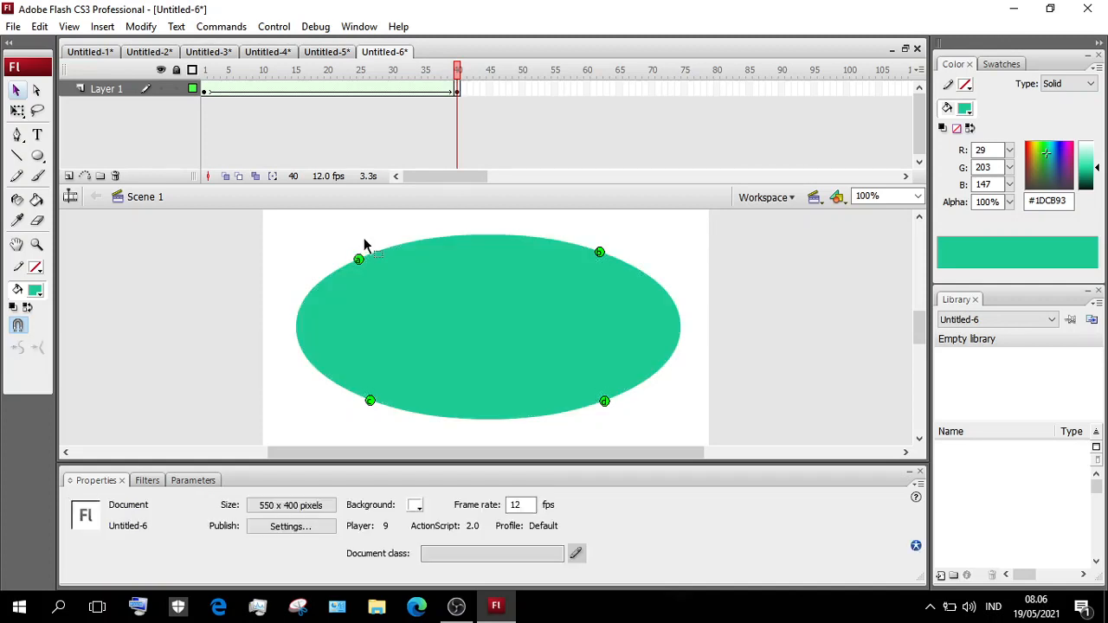
Return to frame 1, test the movie to preview the hinted morph, close the preview and deselect the square
left_click(206, 90)
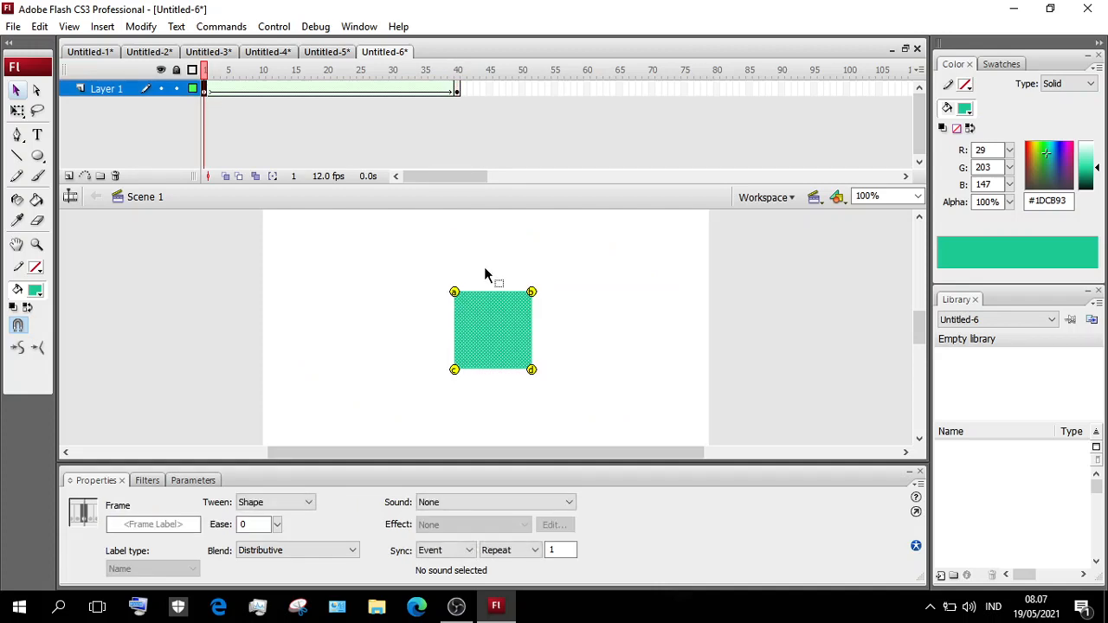
key("ctrl+Return")
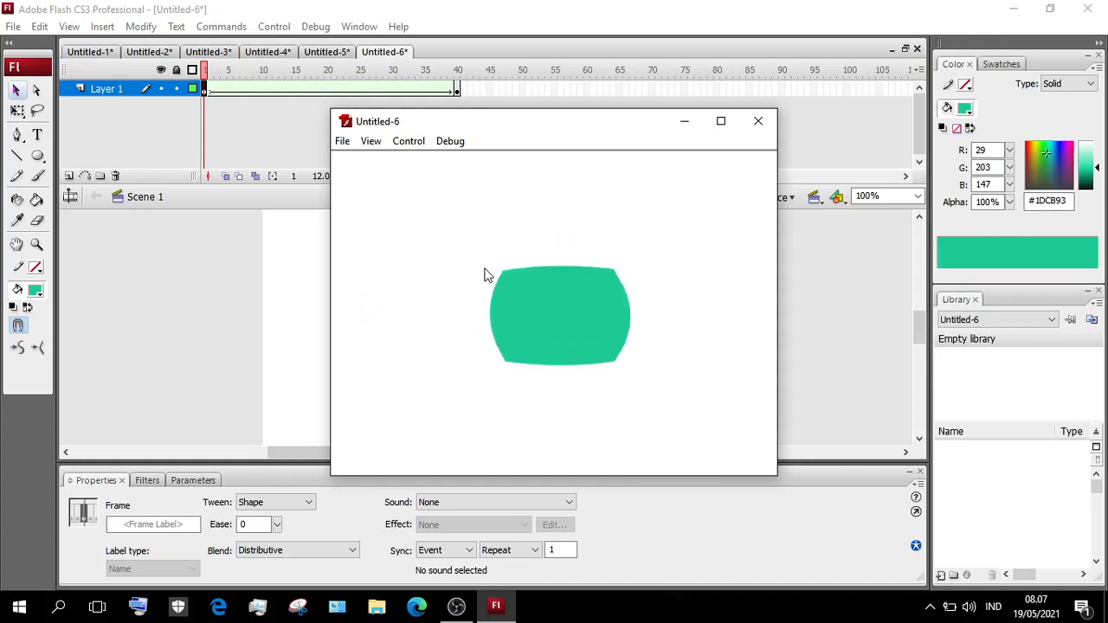
left_click(758, 122)
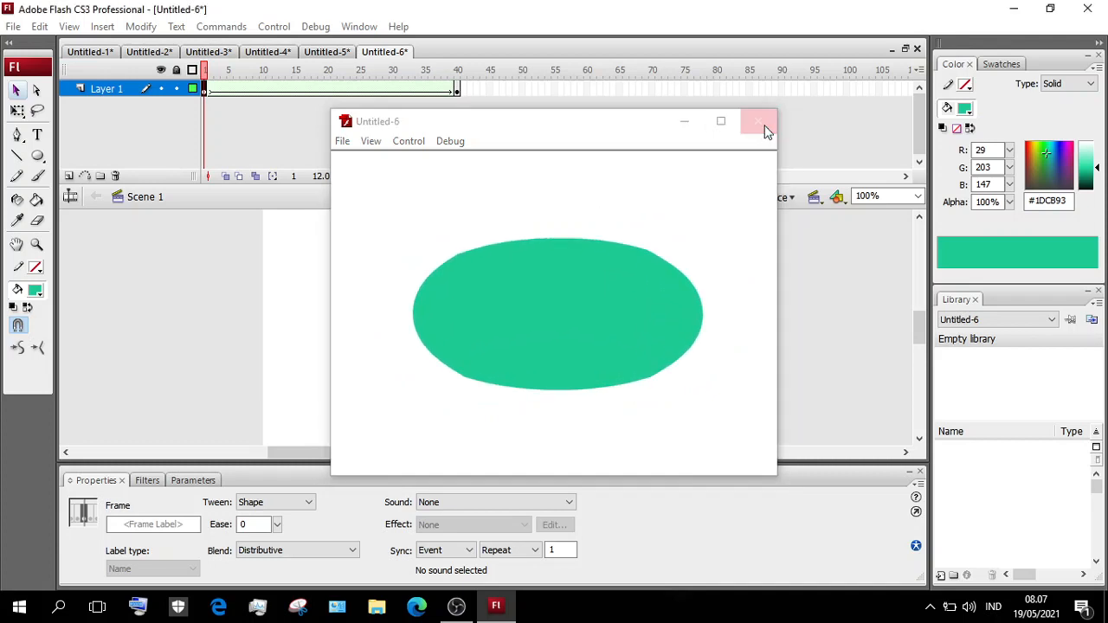
left_click(663, 288)
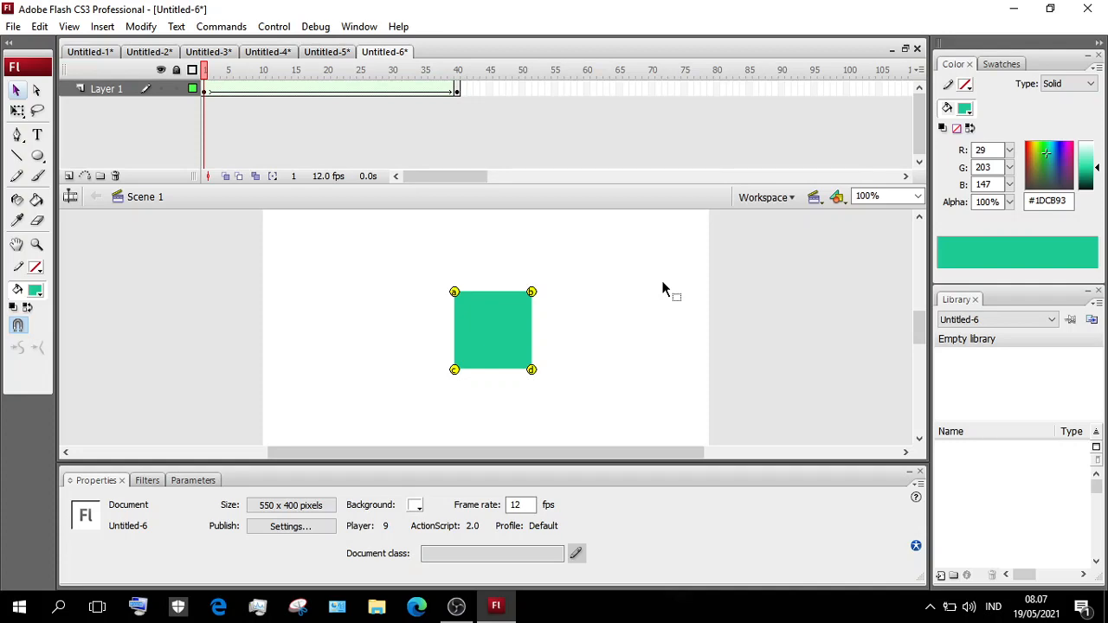
left_click(467, 607)
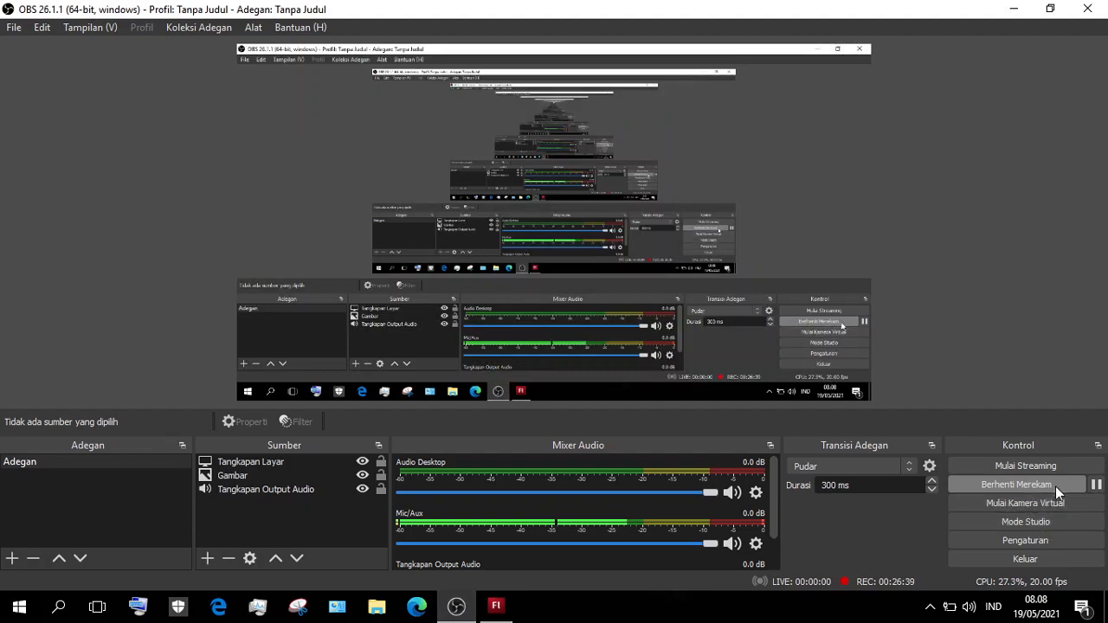